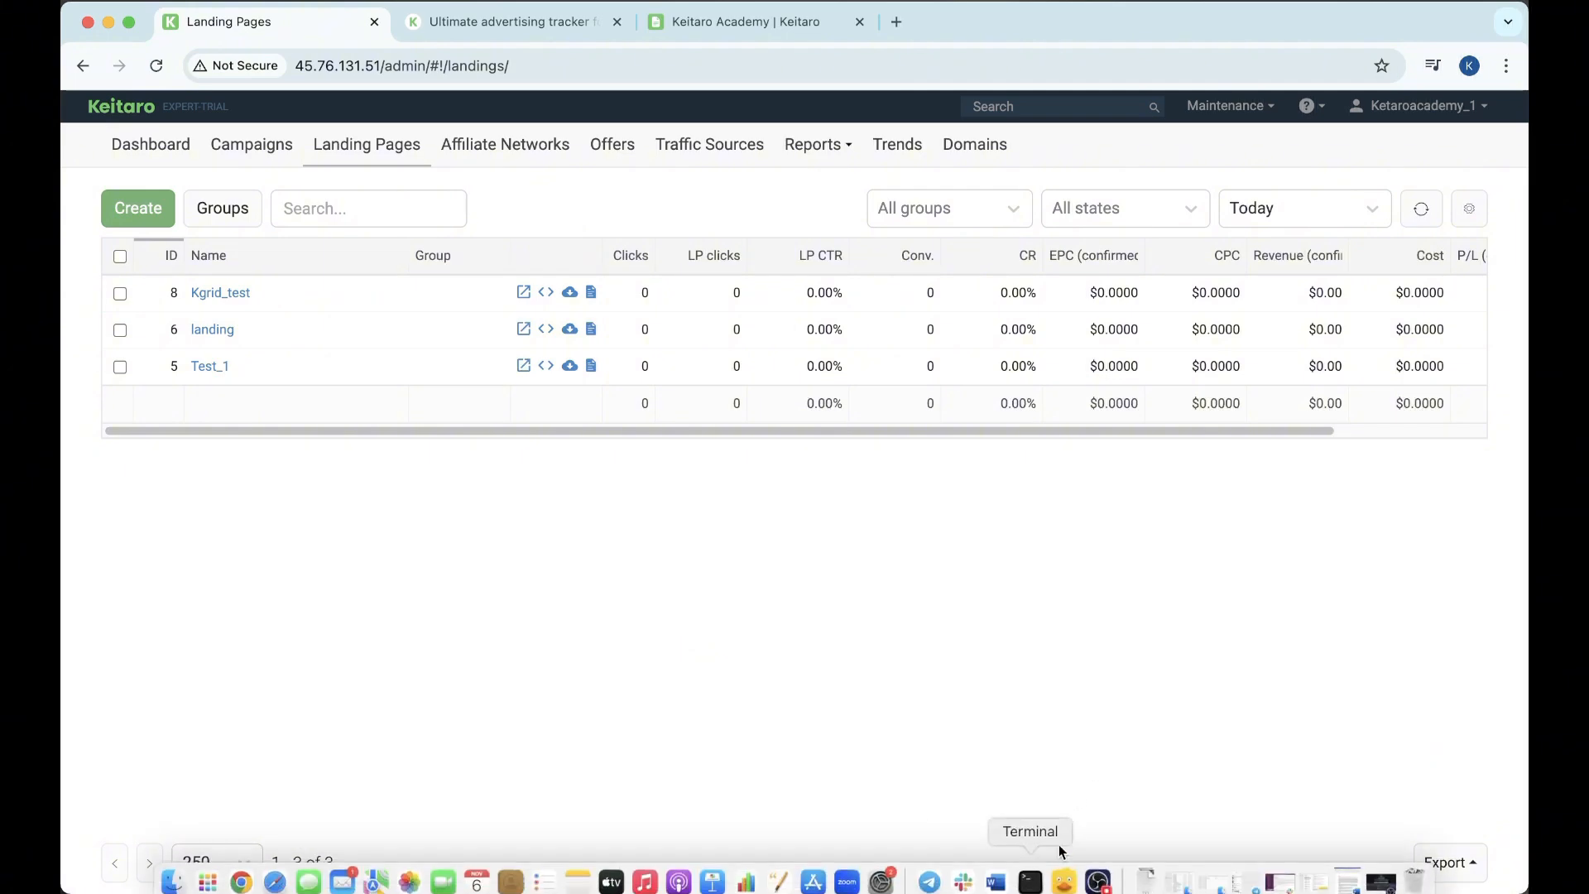
Switch to Cyberduck and start a new connection using the SFTP (SSH File Transfer Protocol) option.
click(1069, 876)
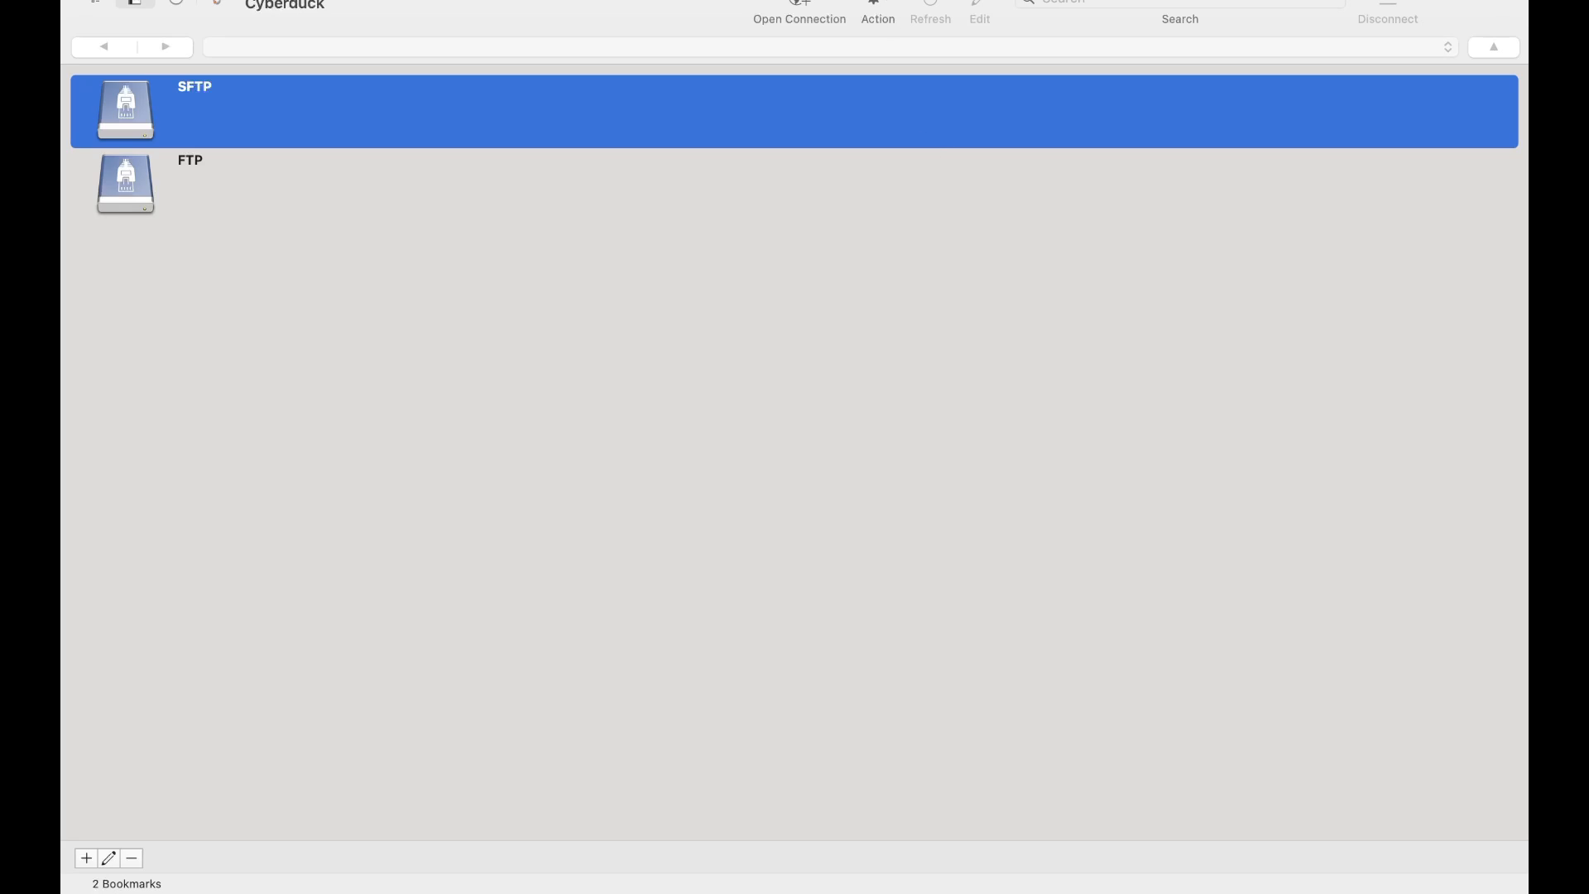
click(798, 24)
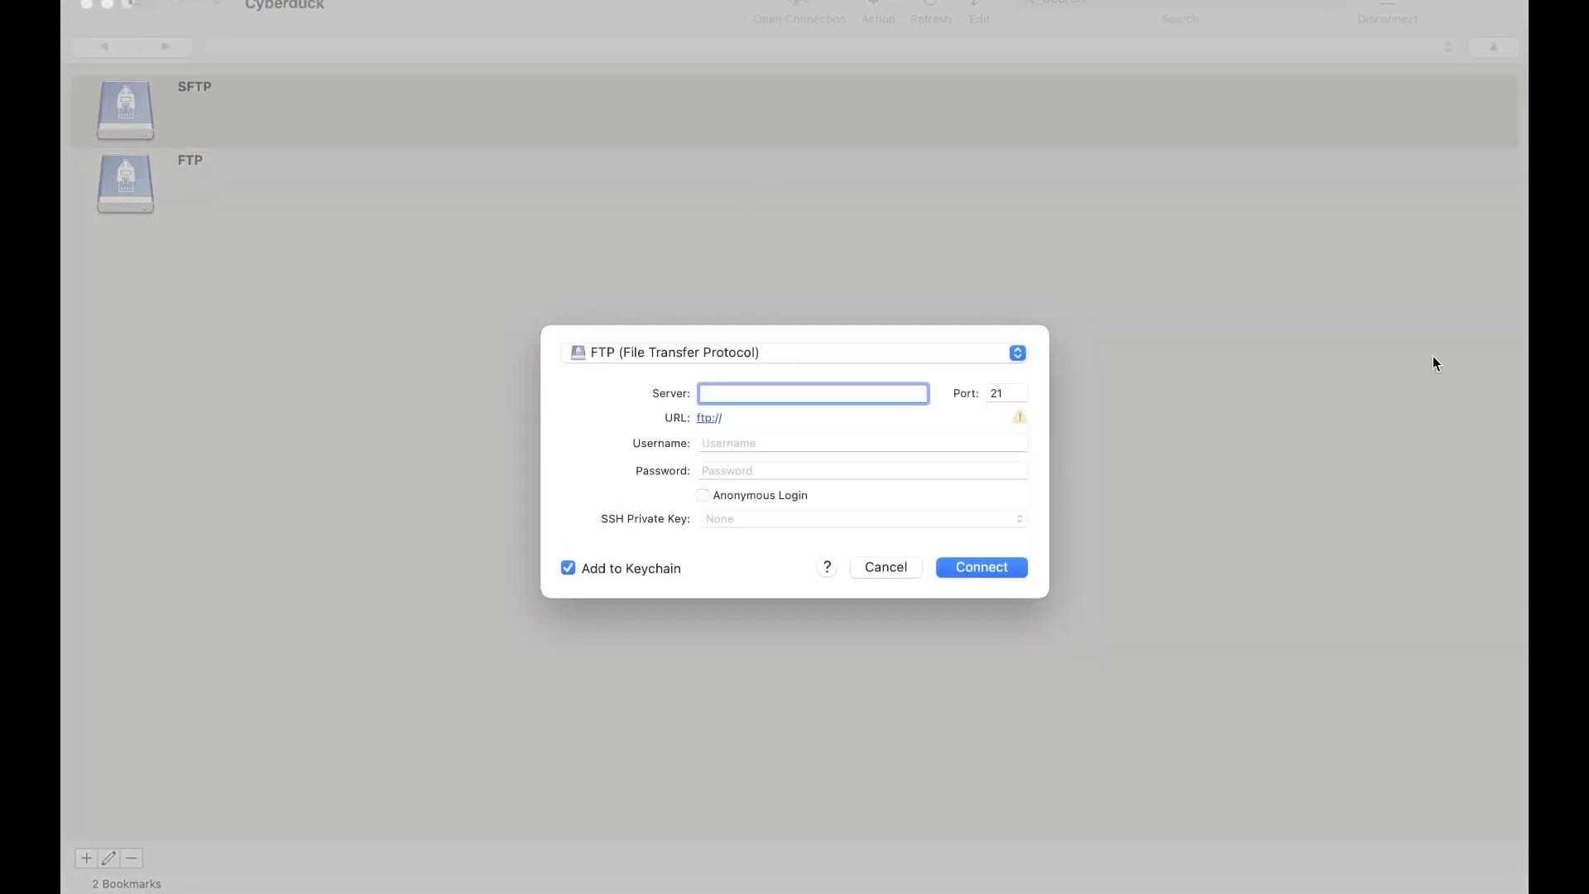
click(900, 357)
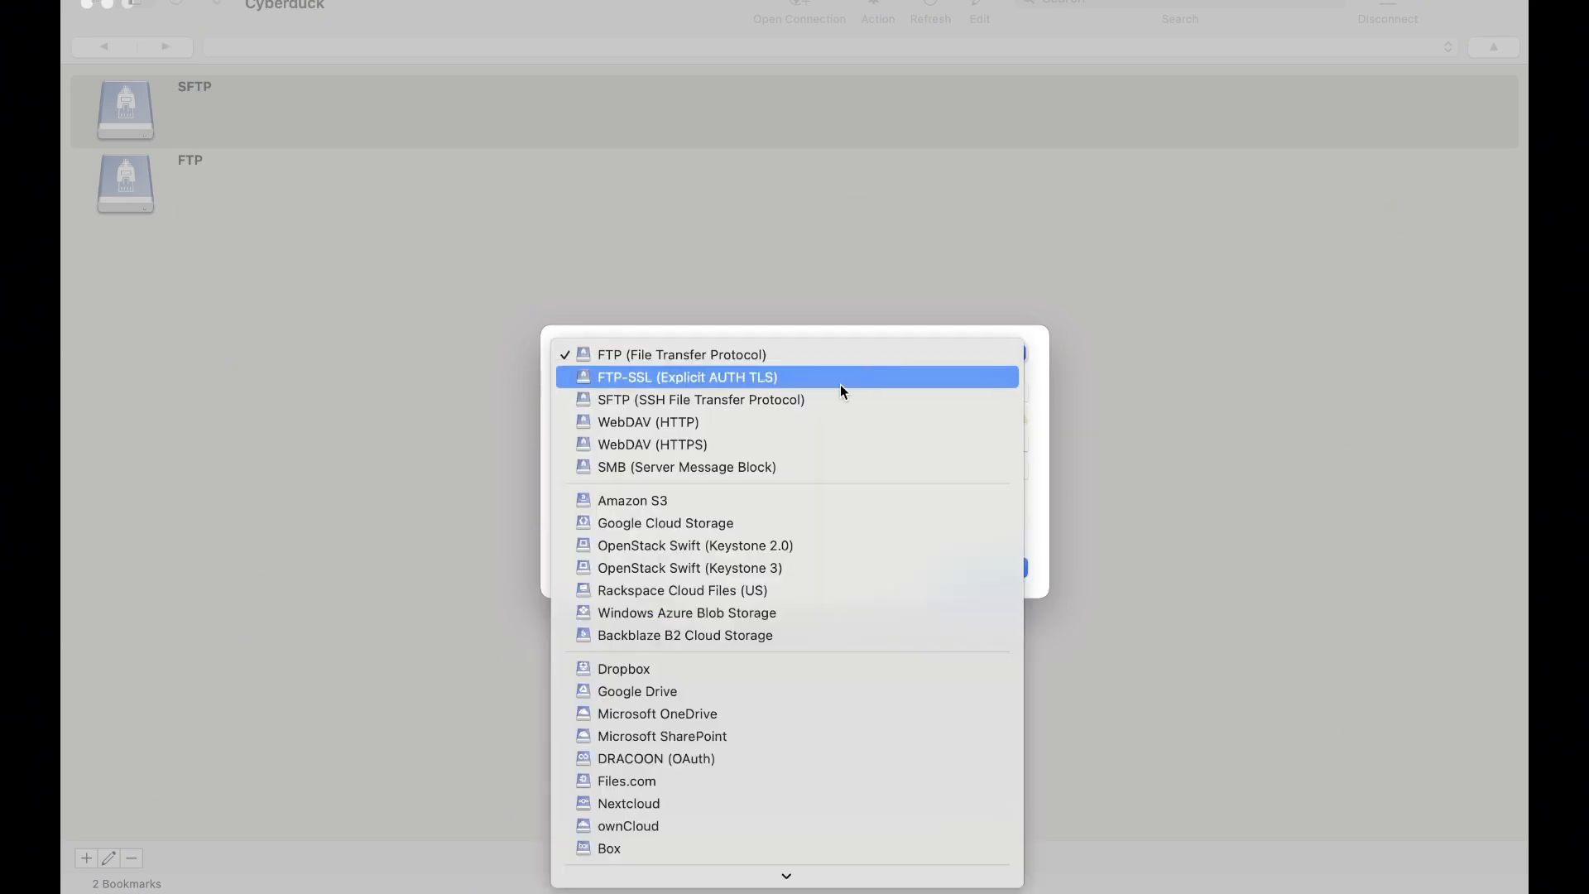
click(822, 401)
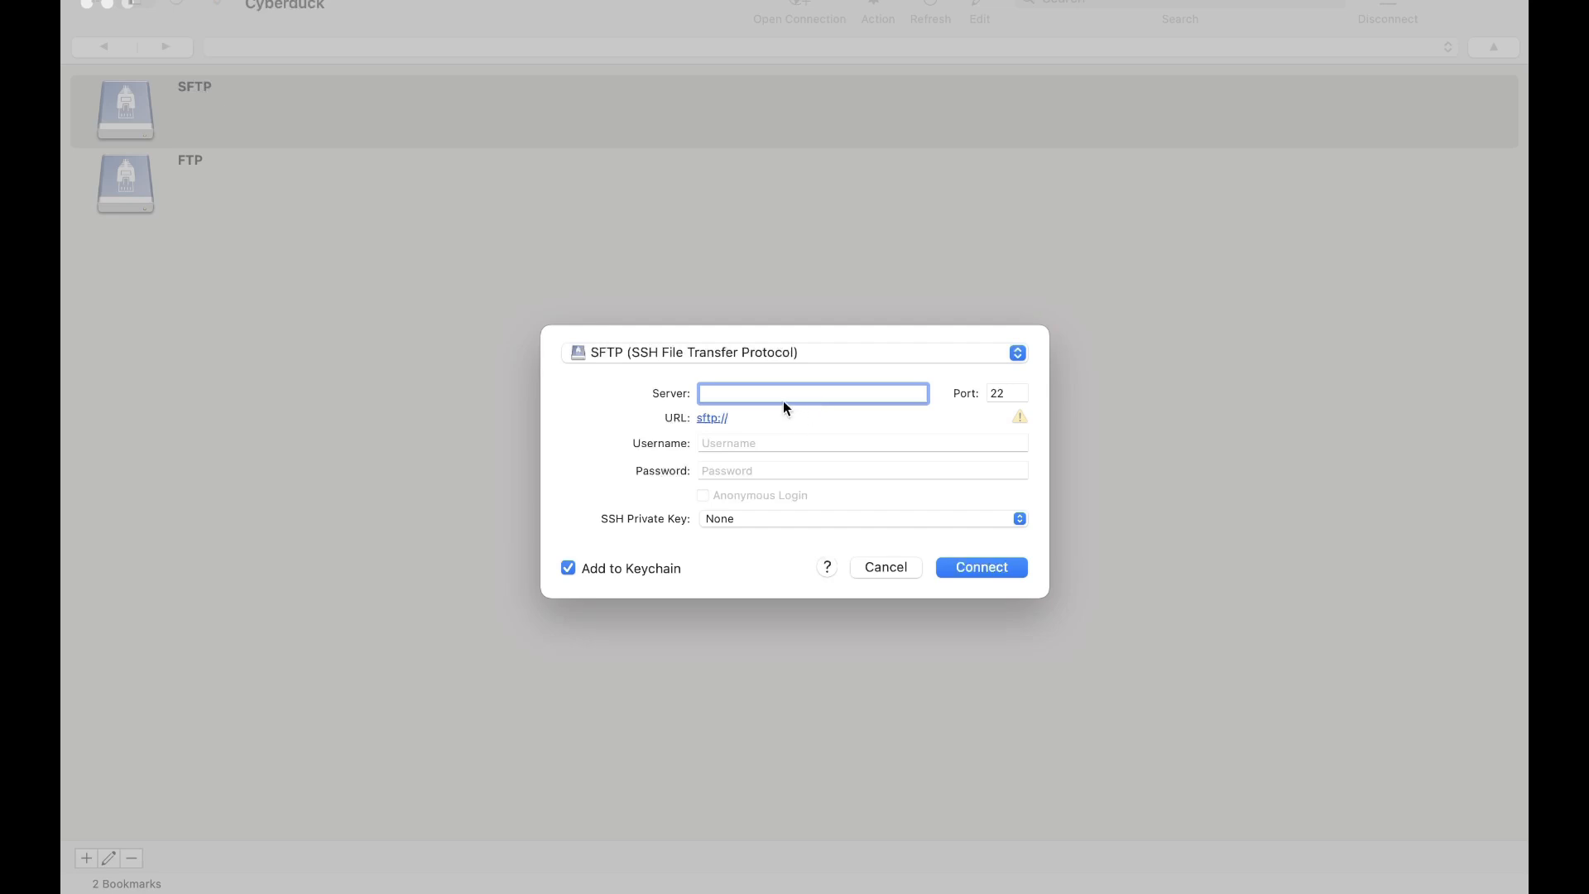
Set the connection's server to 65.21.7.52, the port to 22 and the username to root.
text(65.21.7.52)
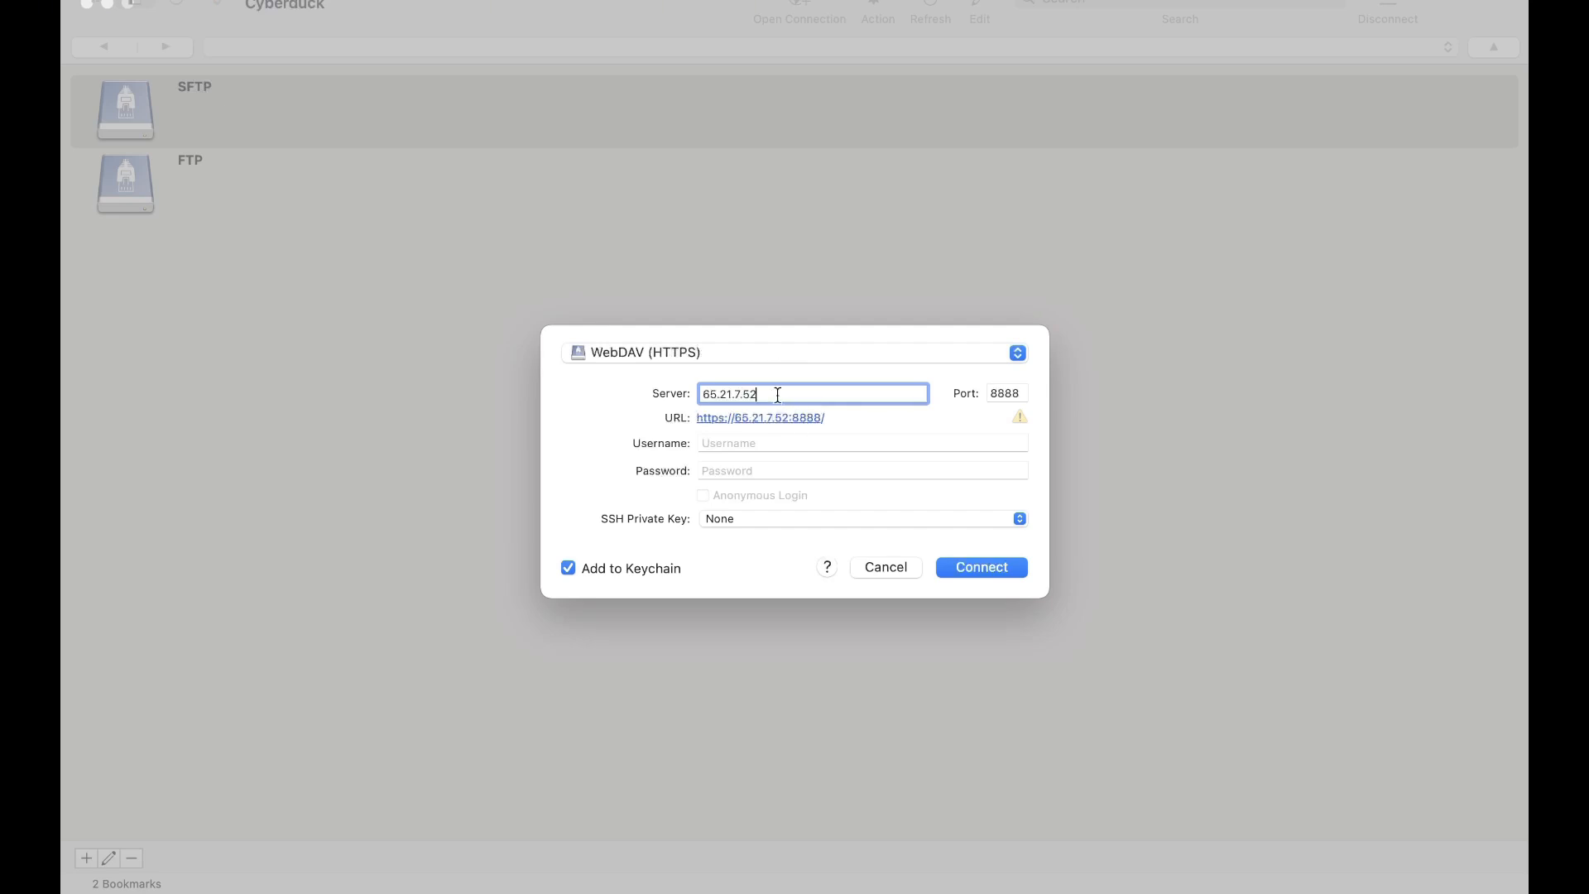
key(Tab)
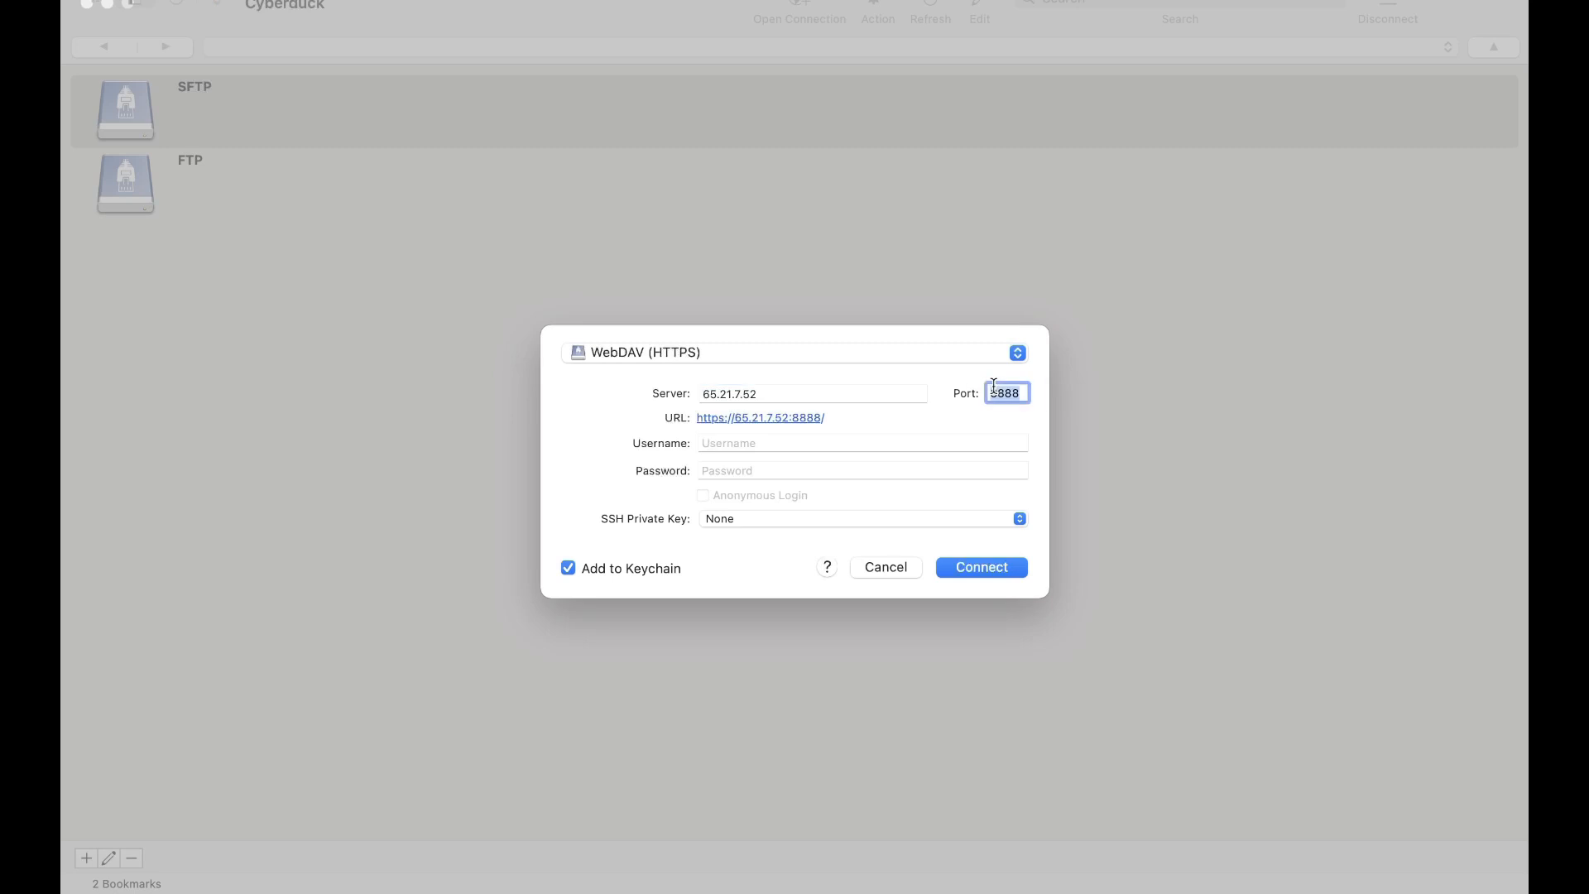
text(22)
click(834, 443)
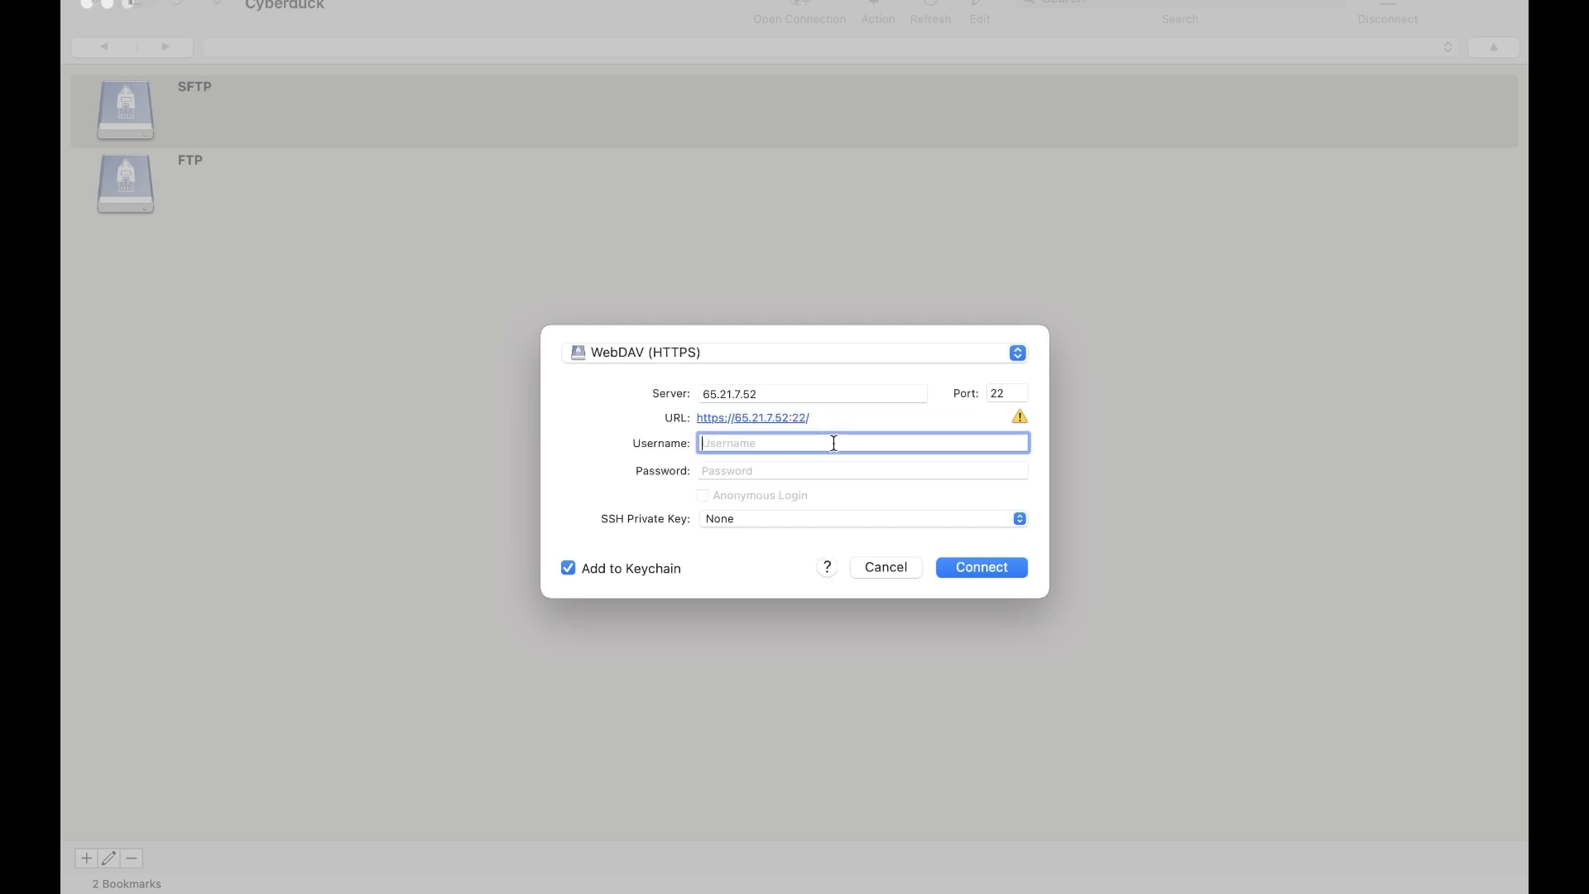
text(root)
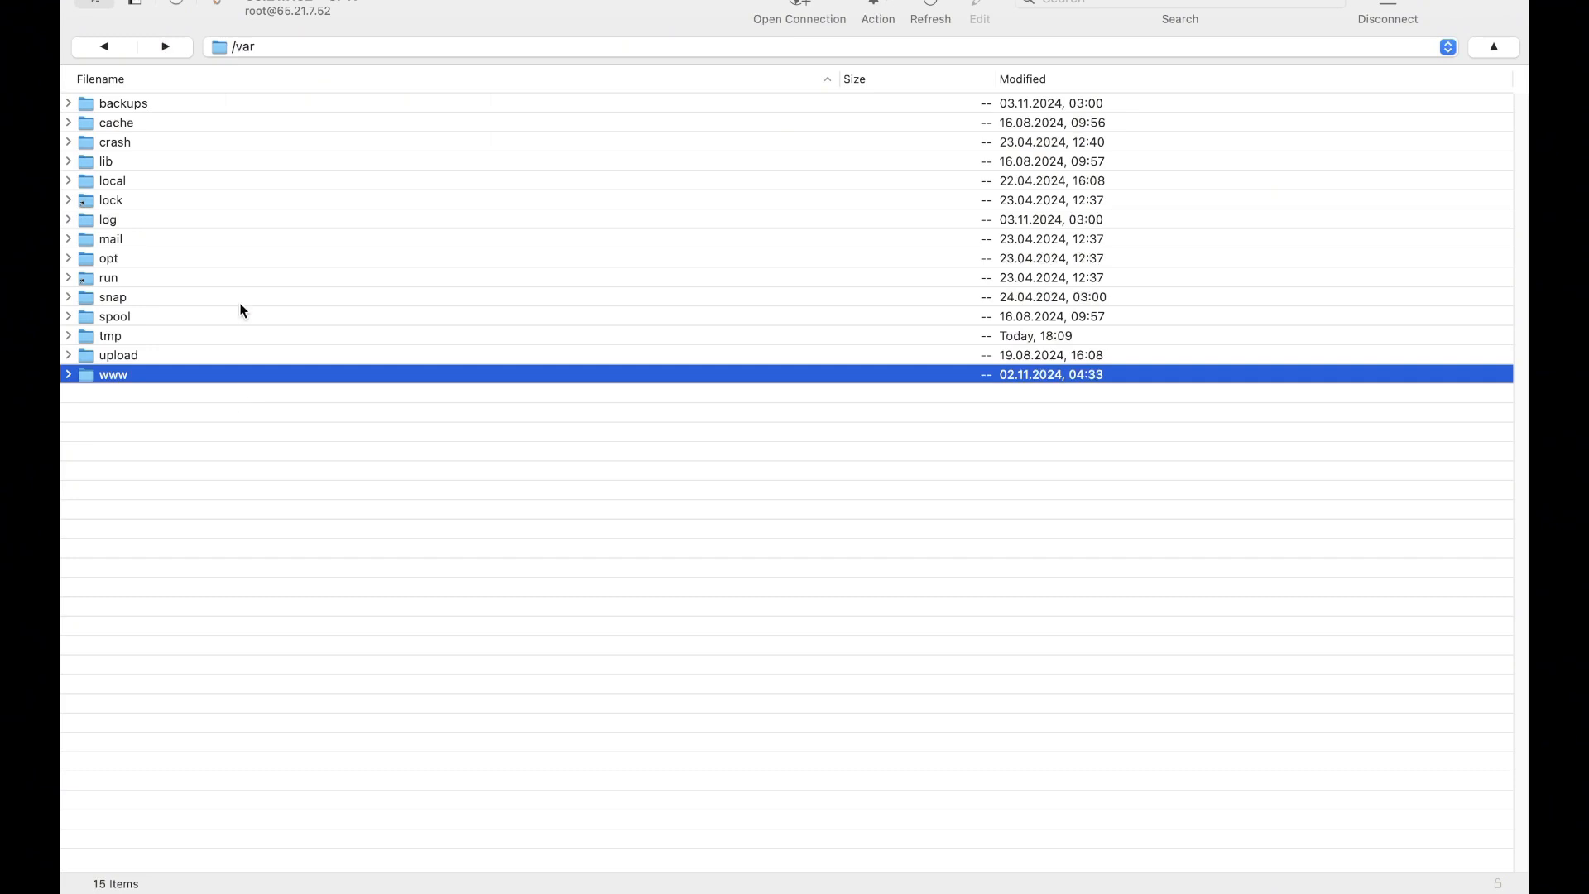
Open the server folder /var/www/fastuser/data/www/mk1.csthost.xyz.
double_click(145, 376)
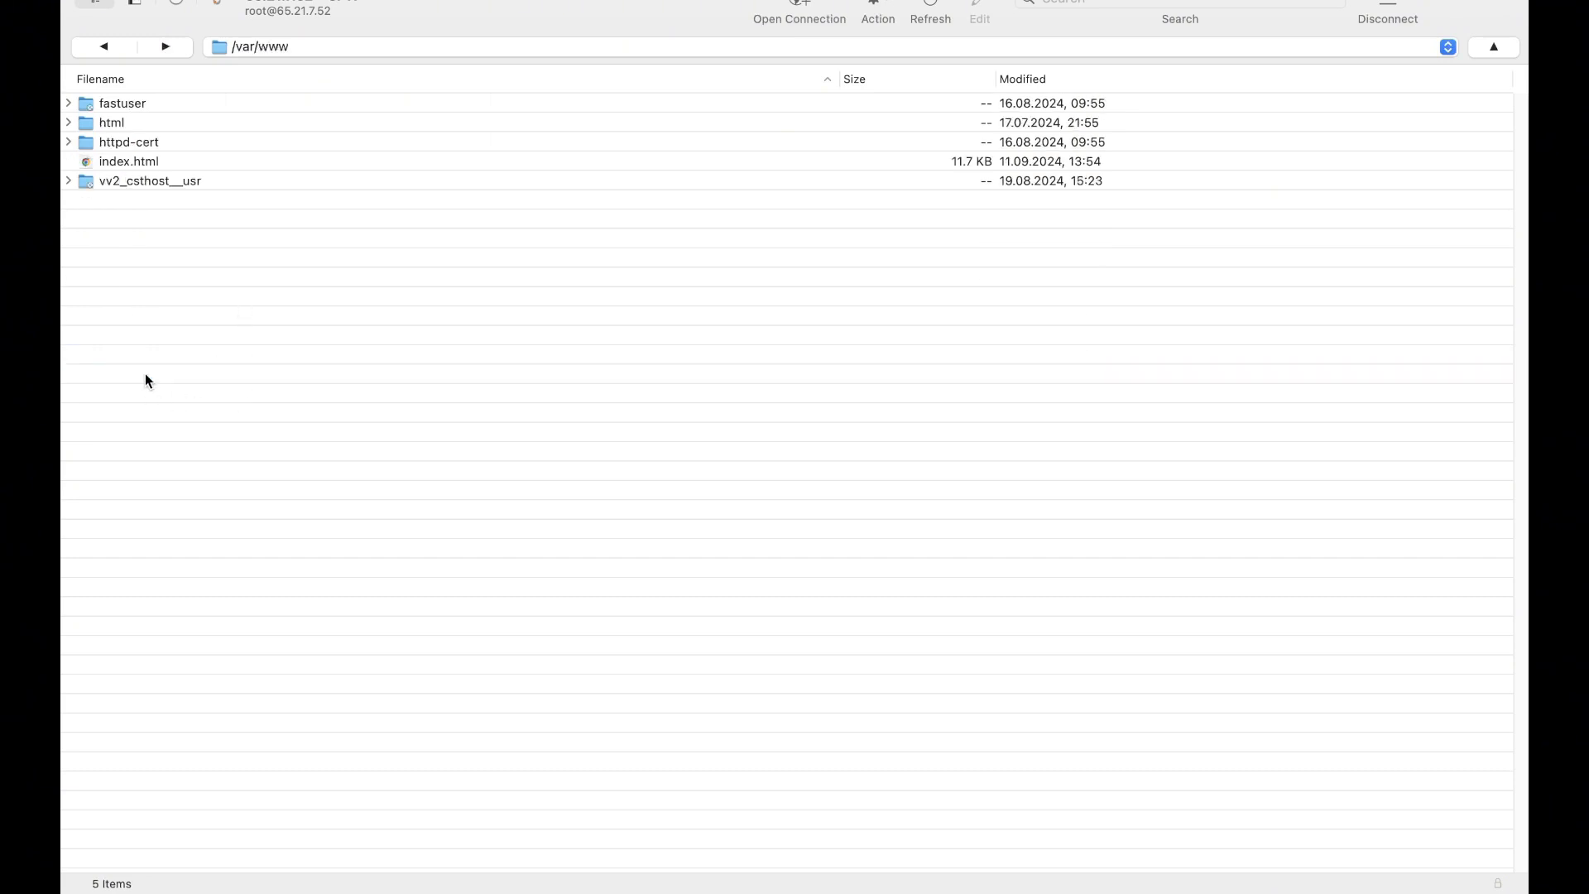
double_click(140, 107)
double_click(140, 107)
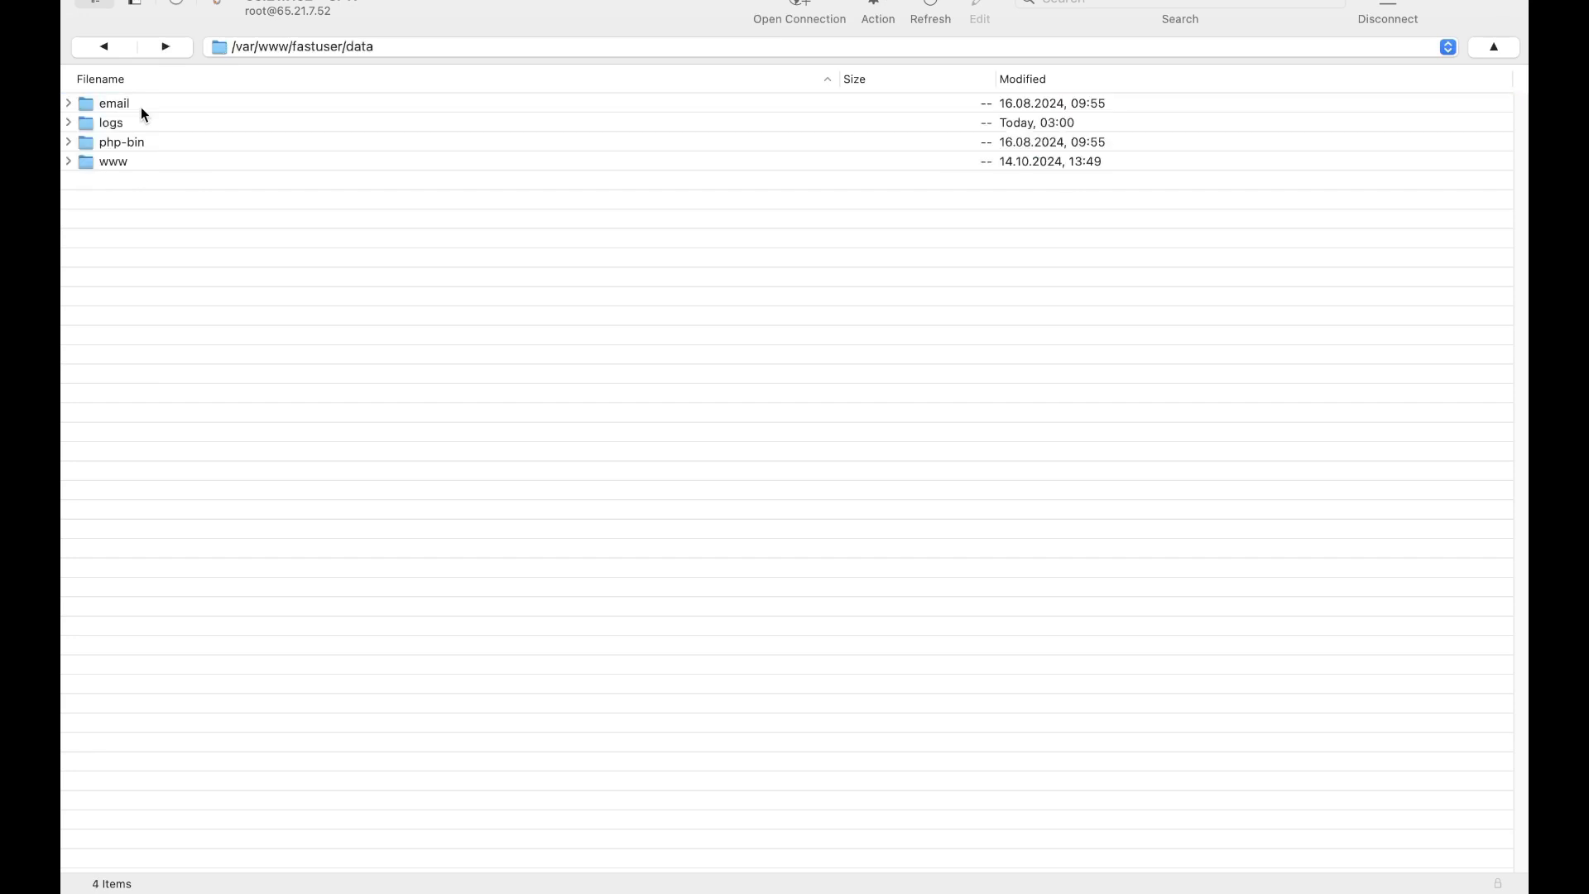
double_click(128, 162)
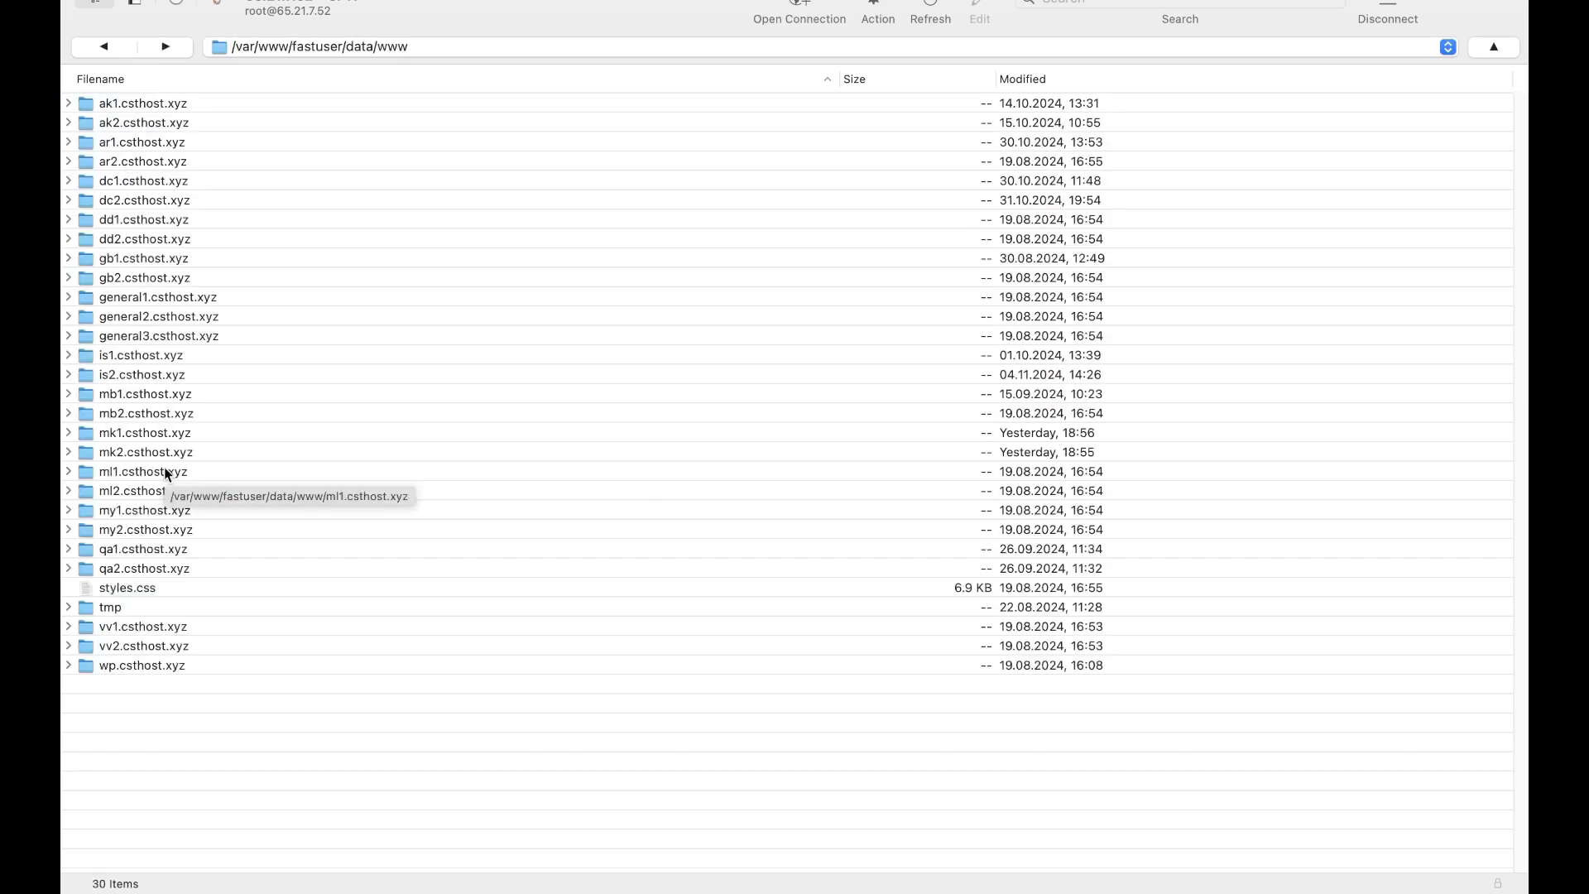
click(259, 433)
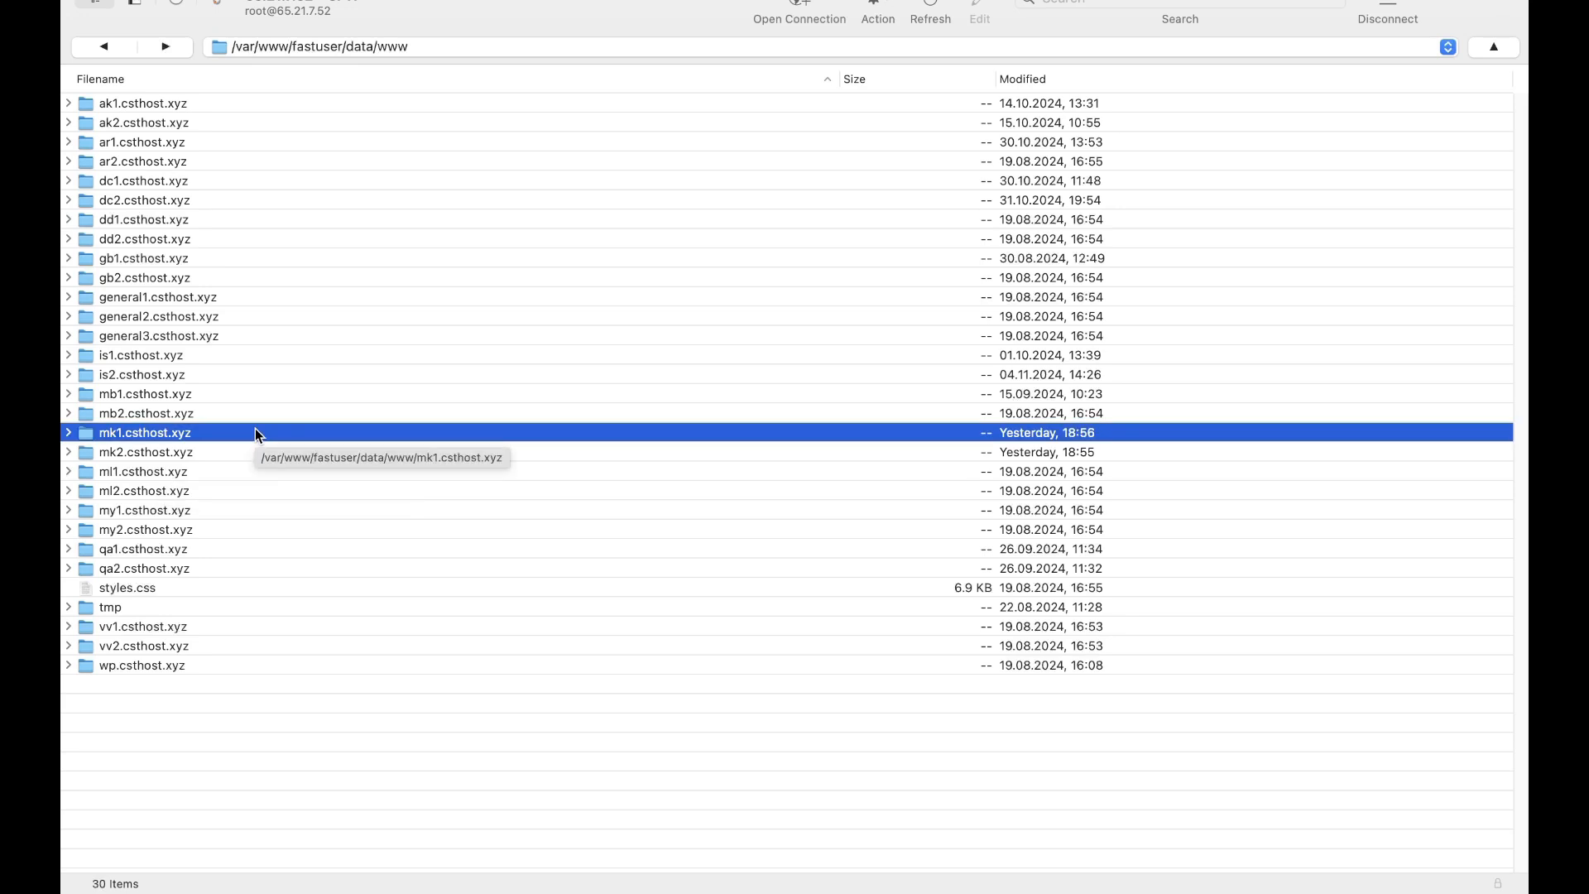
double_click(256, 431)
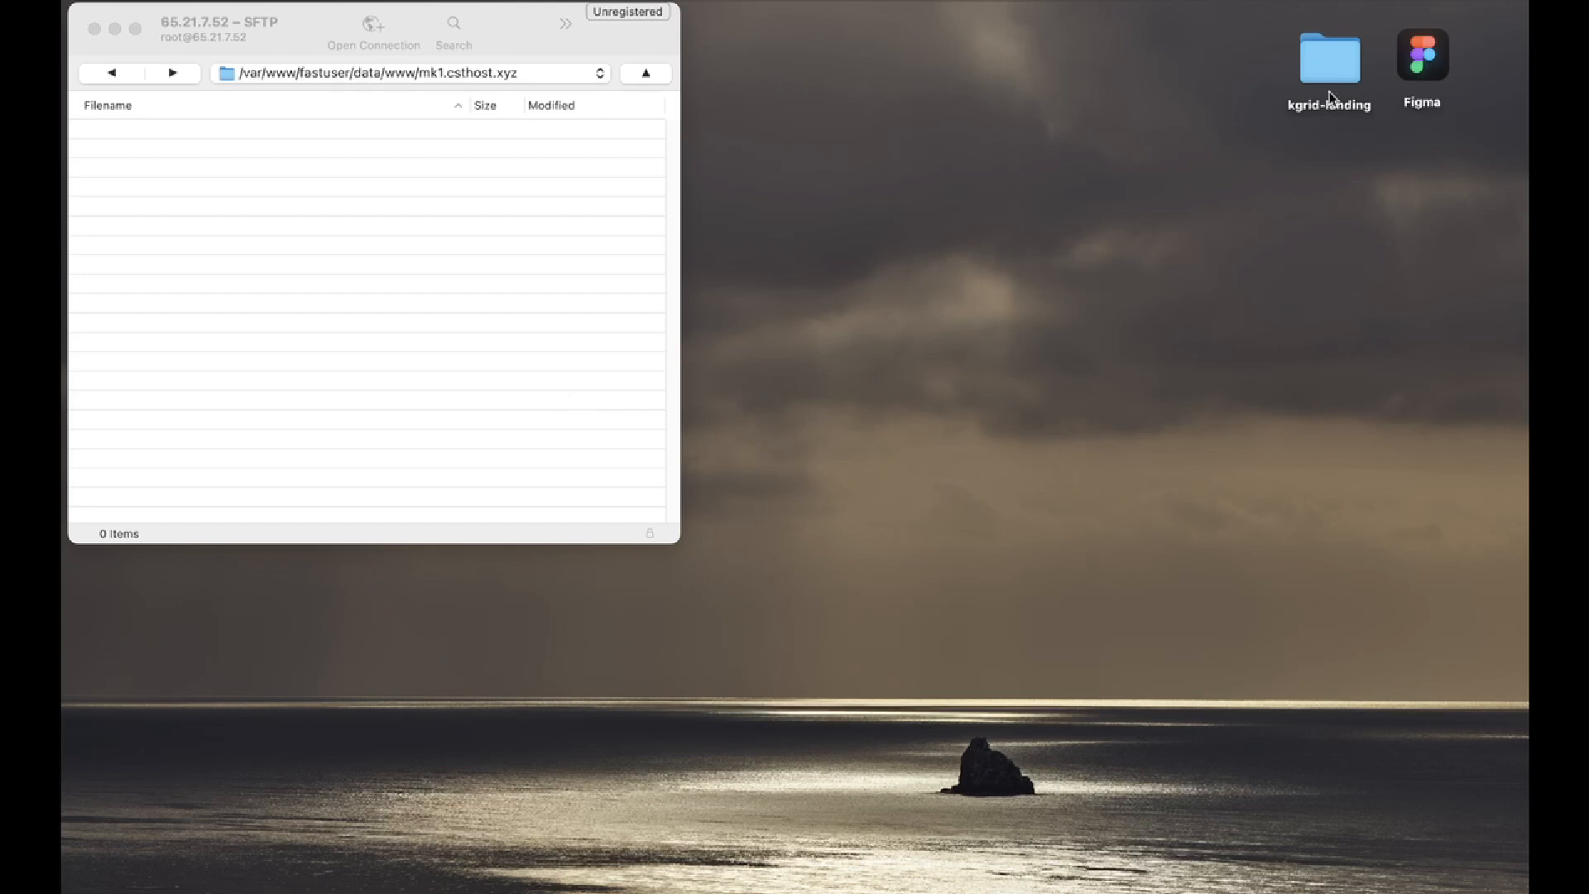
Upload dist and index.html from the desktop's kgrid-landing folder into the mk1.csthost.xyz folder, allowing the server's key.
click(1326, 75)
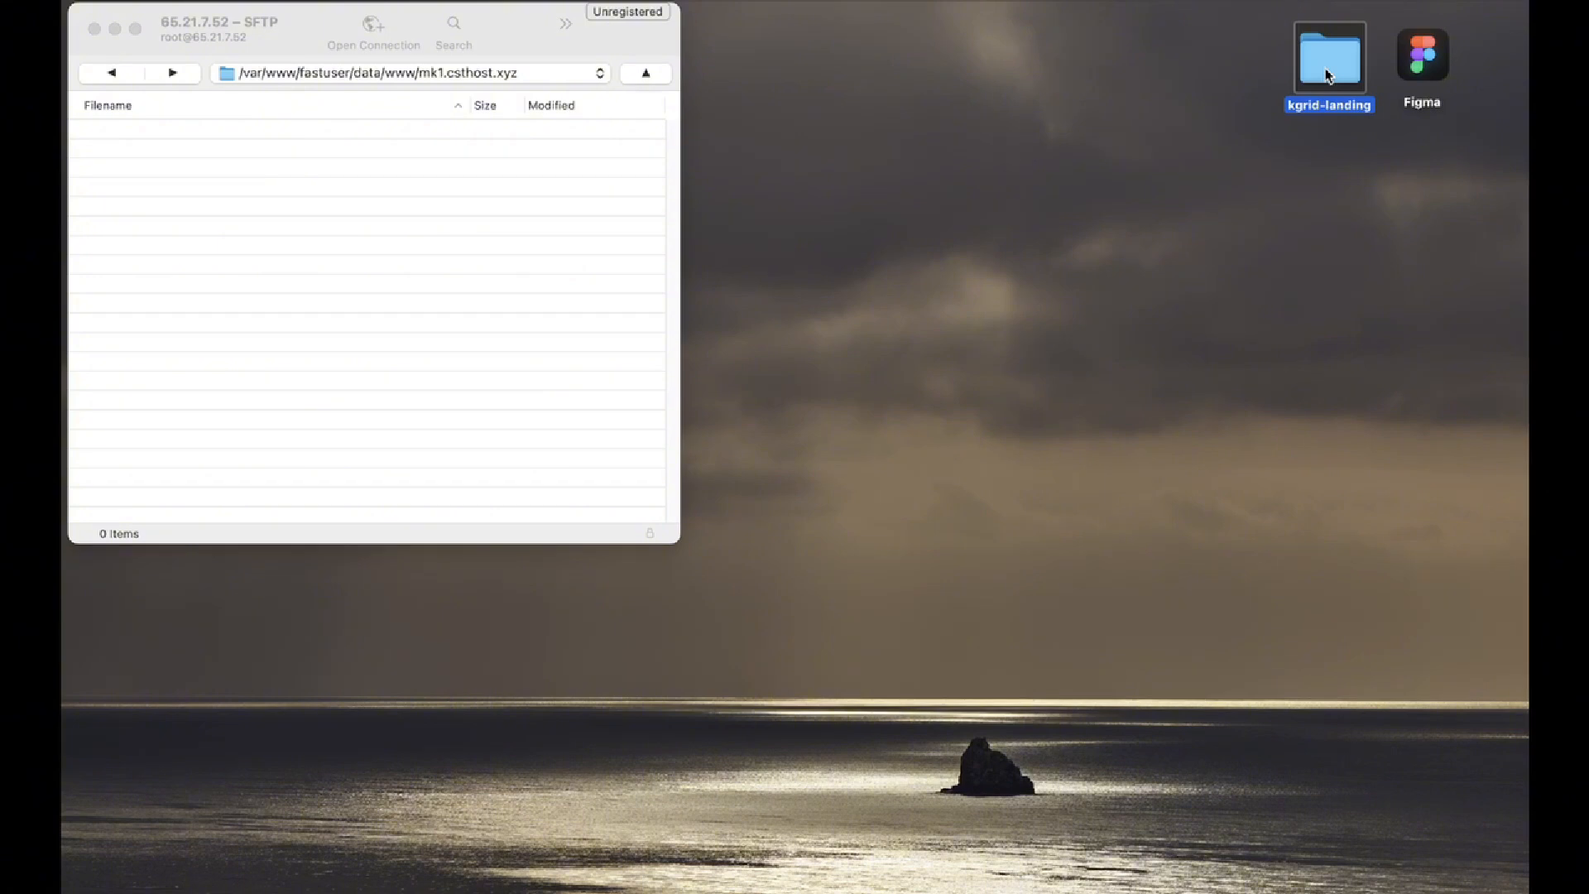
double_click(1326, 74)
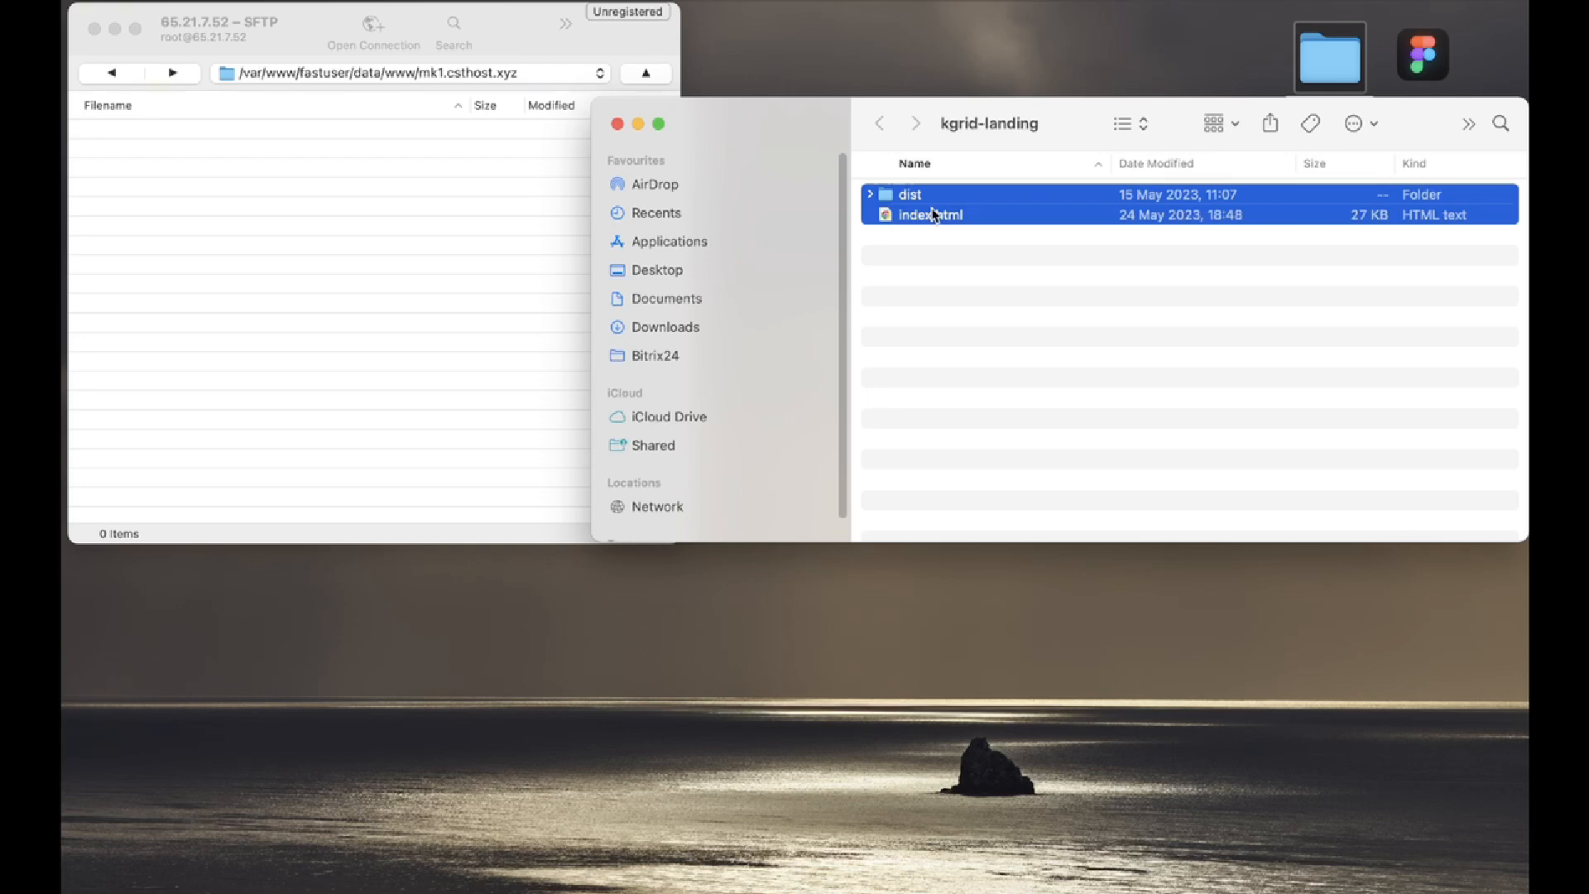
drag(951, 214, 468, 227)
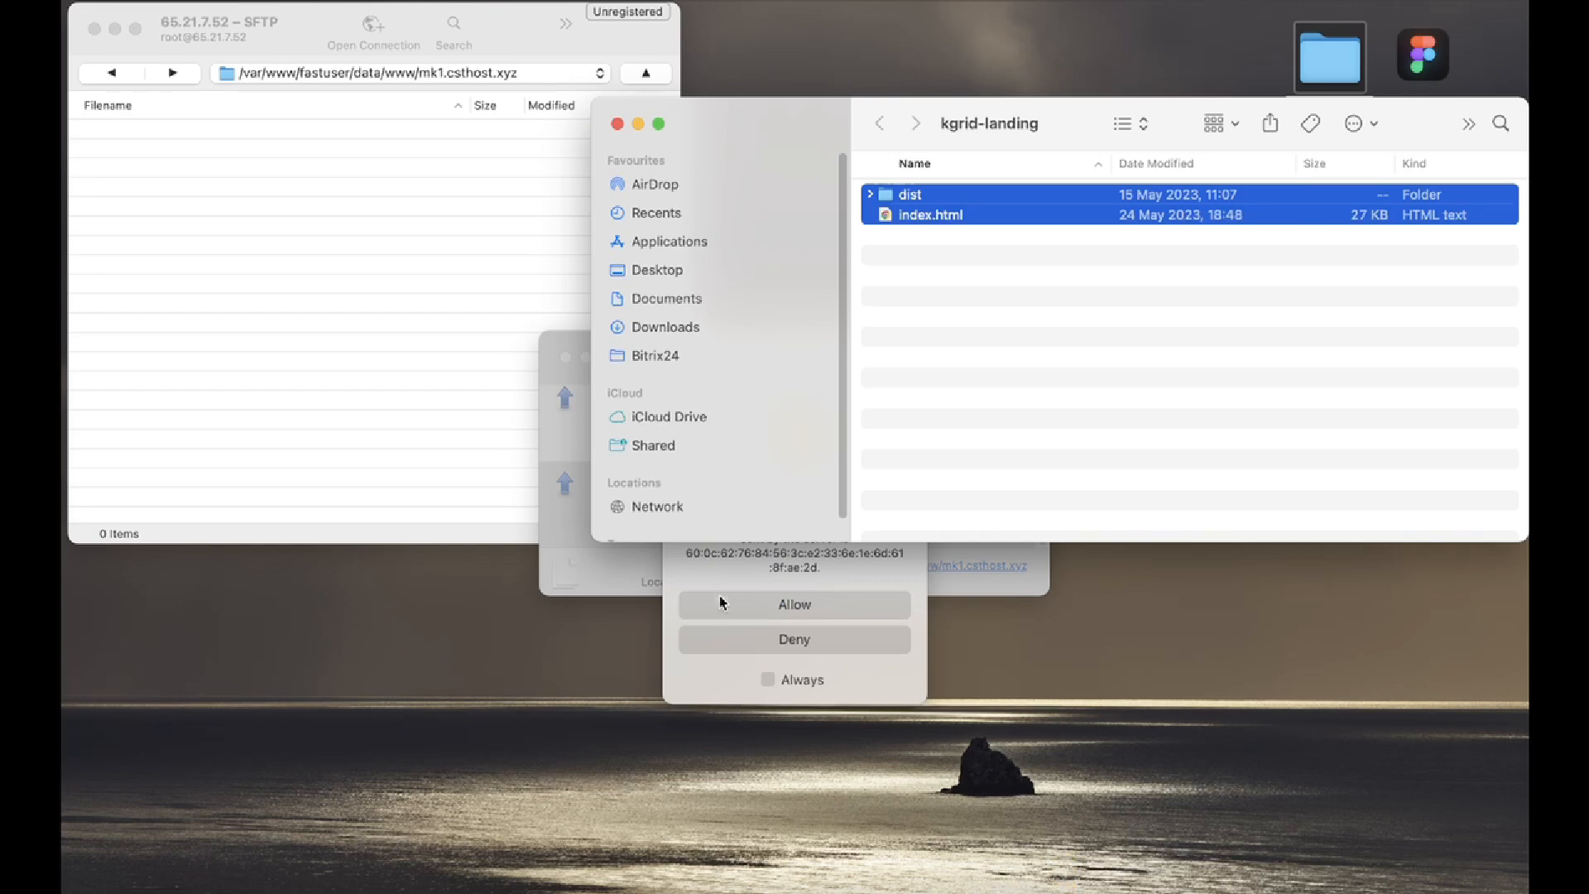
click(718, 604)
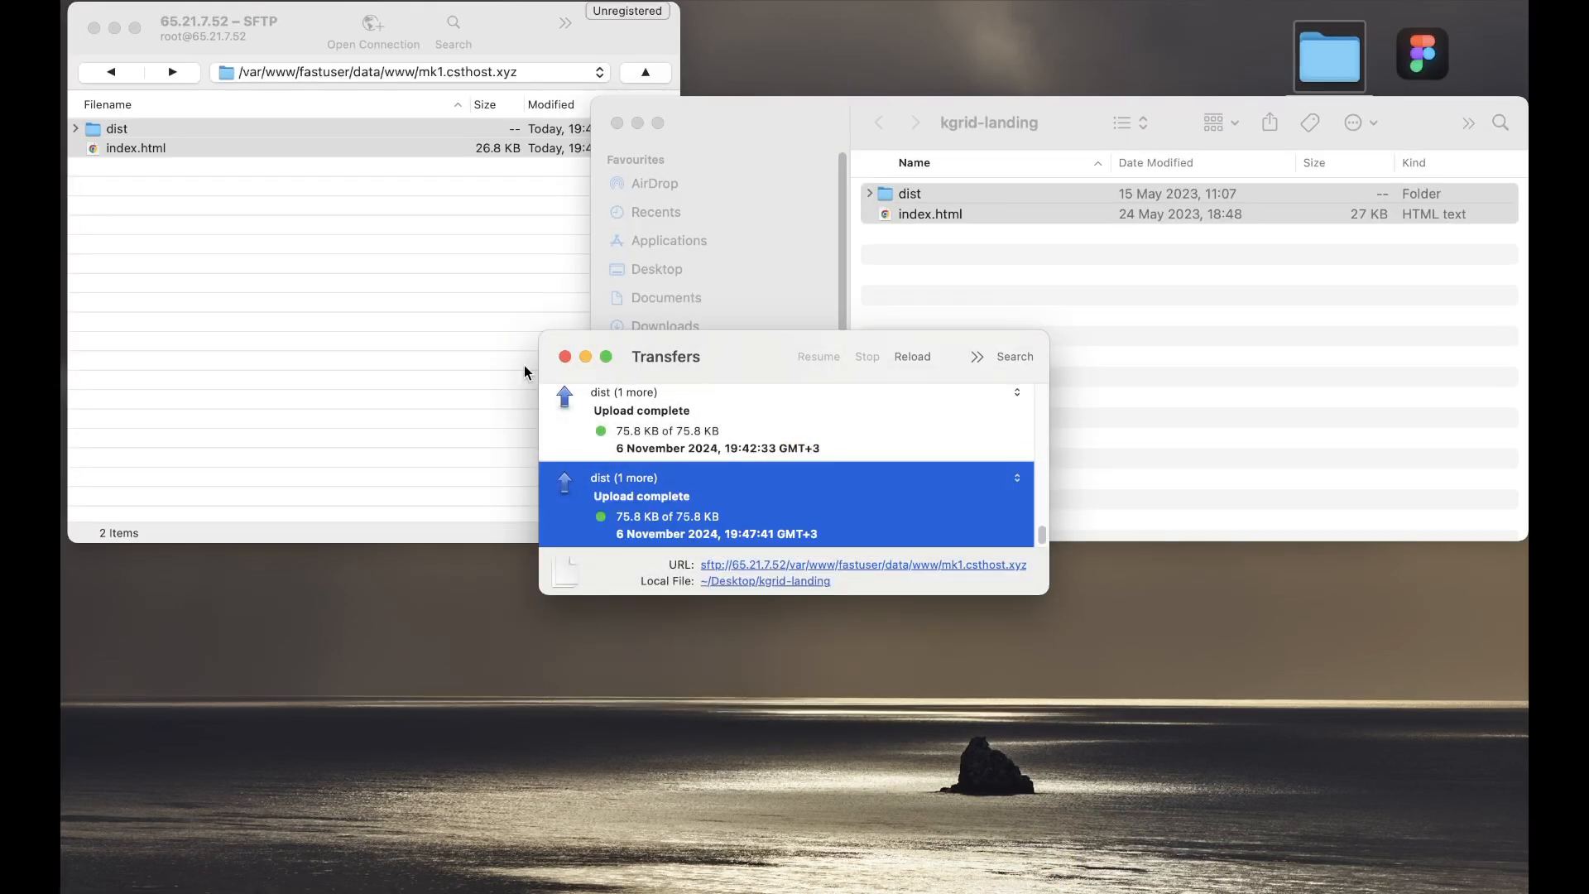
click(300, 342)
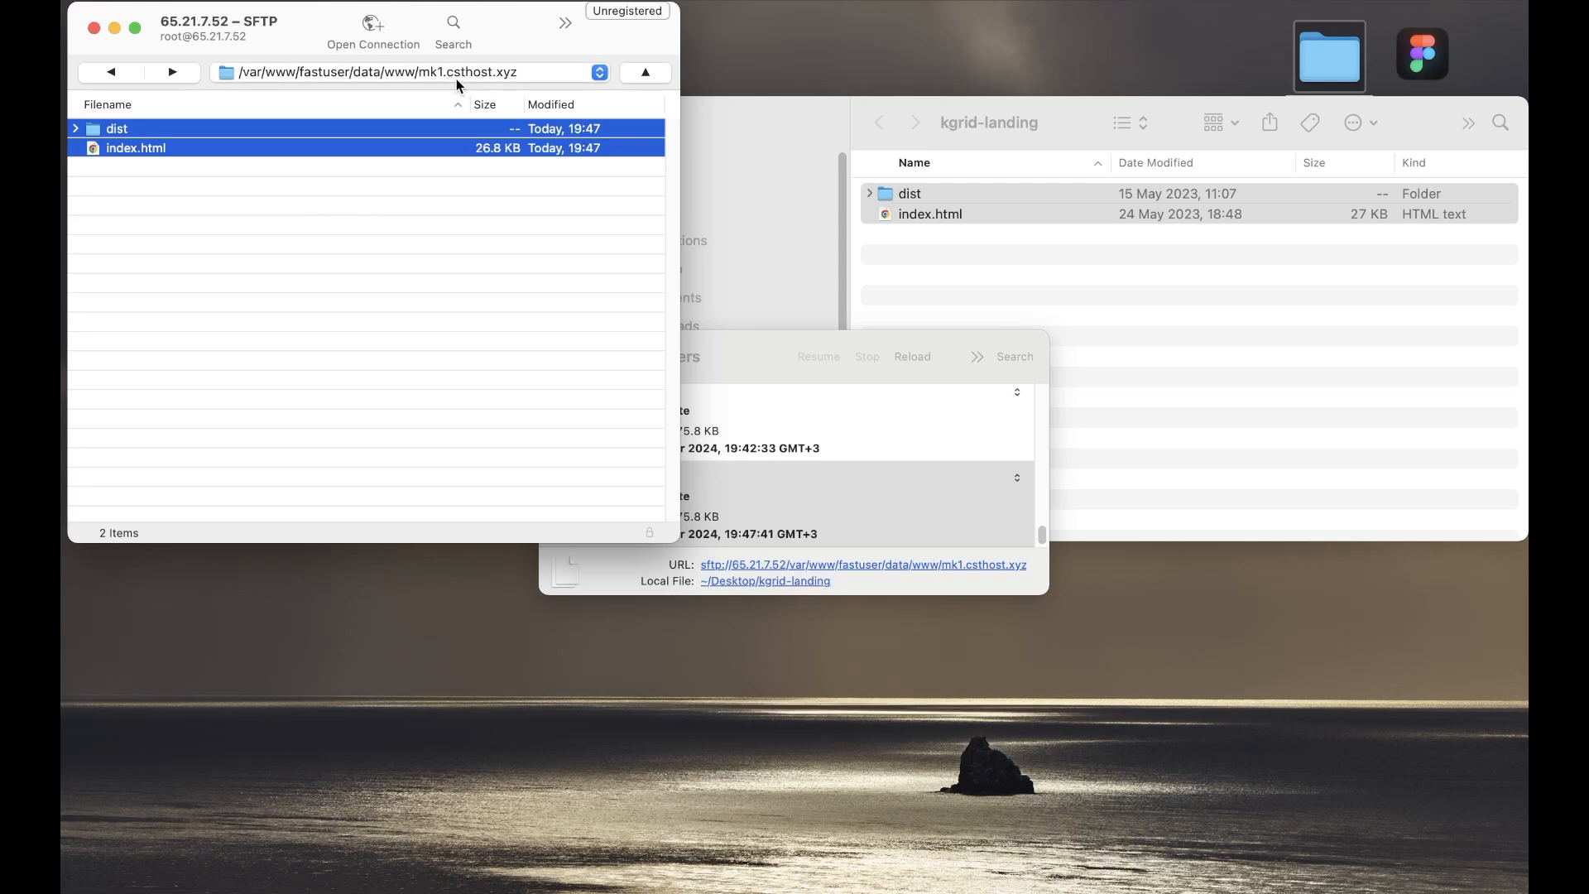
Switch to Google Chrome, open mk1.csthost.xyz in a new tab and look through the uploaded landing page.
mouse_move(157, 887)
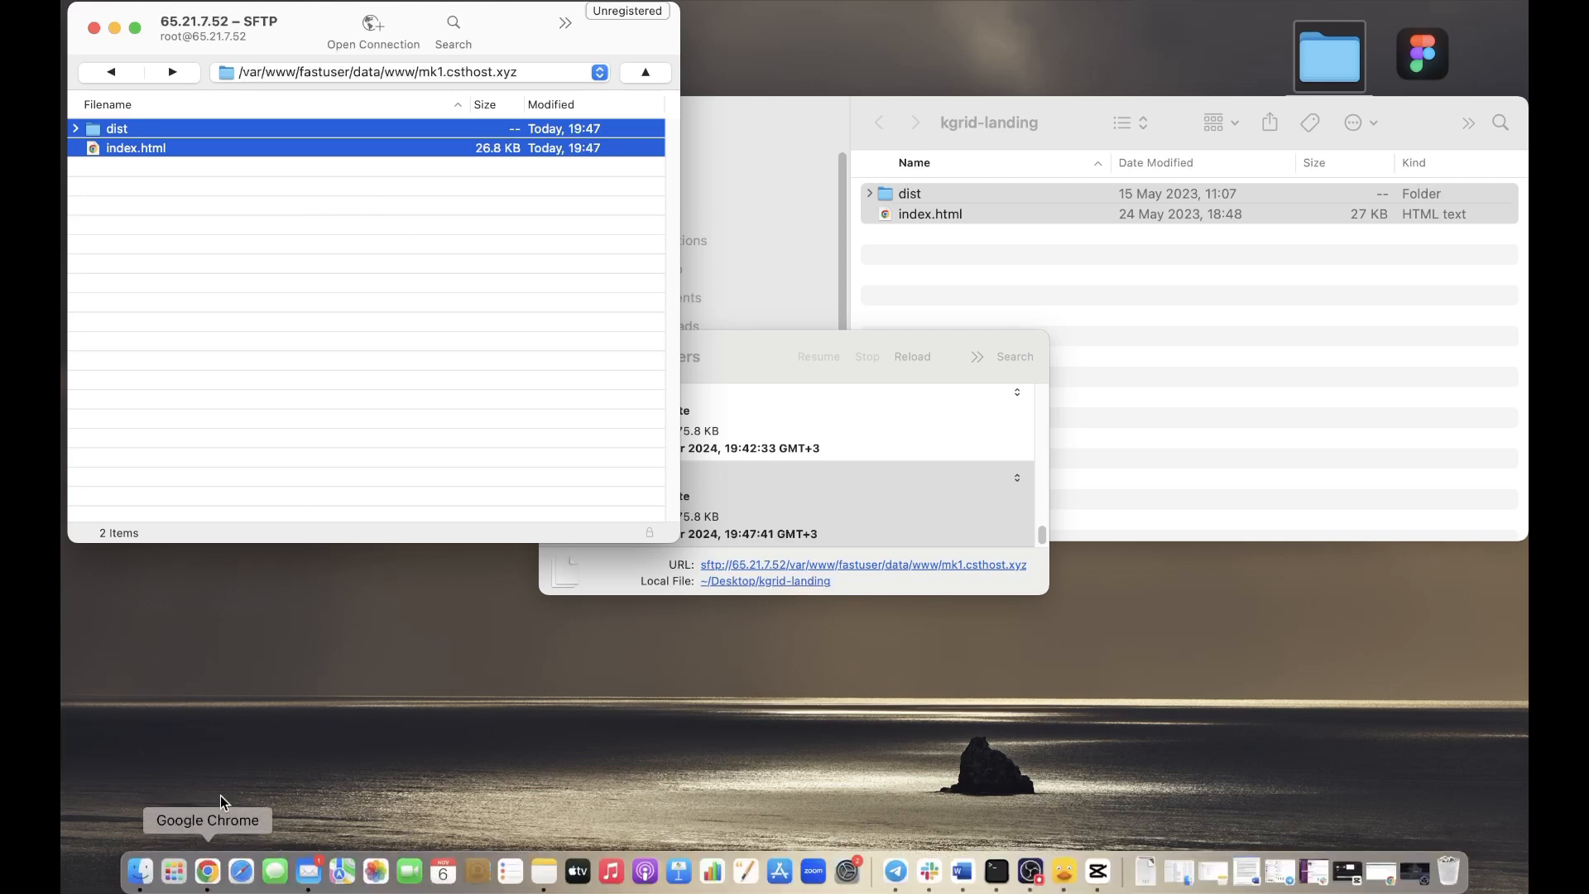
click(208, 882)
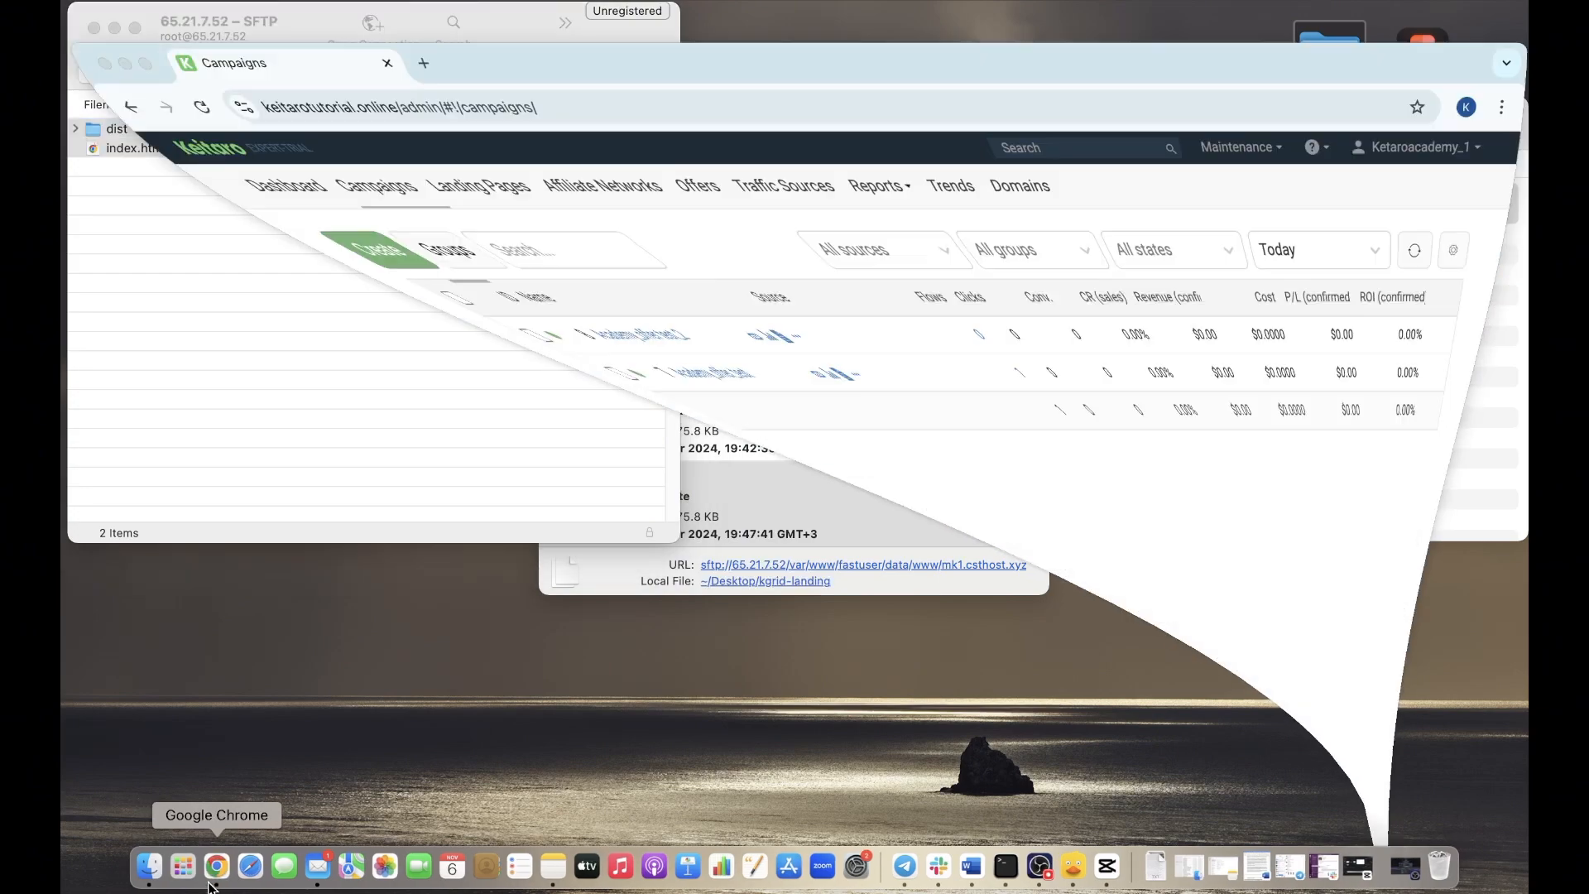
click(417, 23)
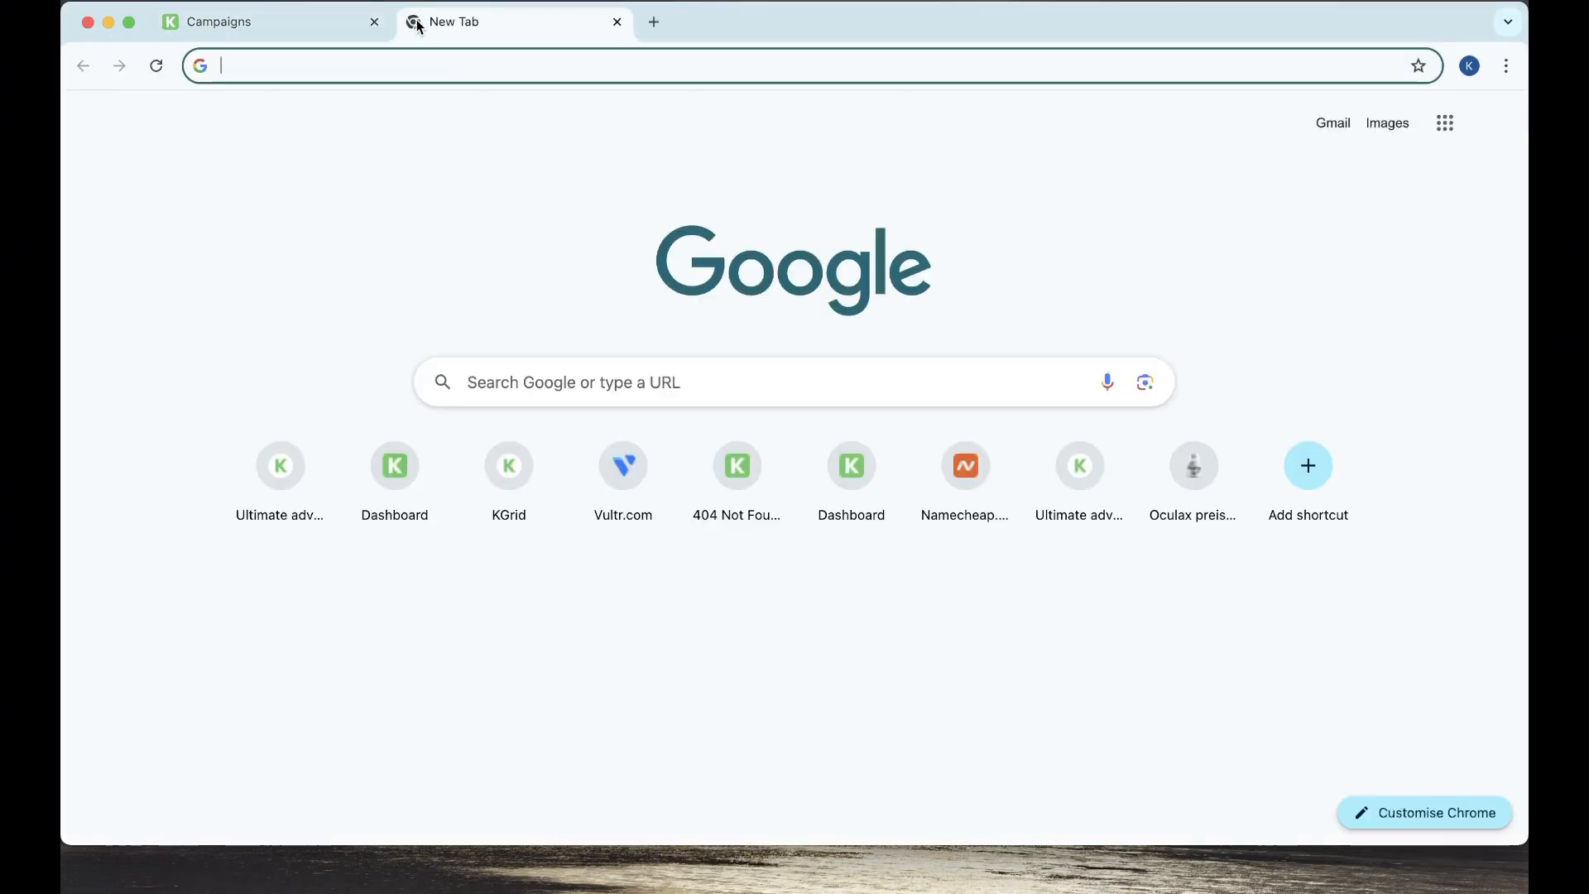
text(m)
key(Return)
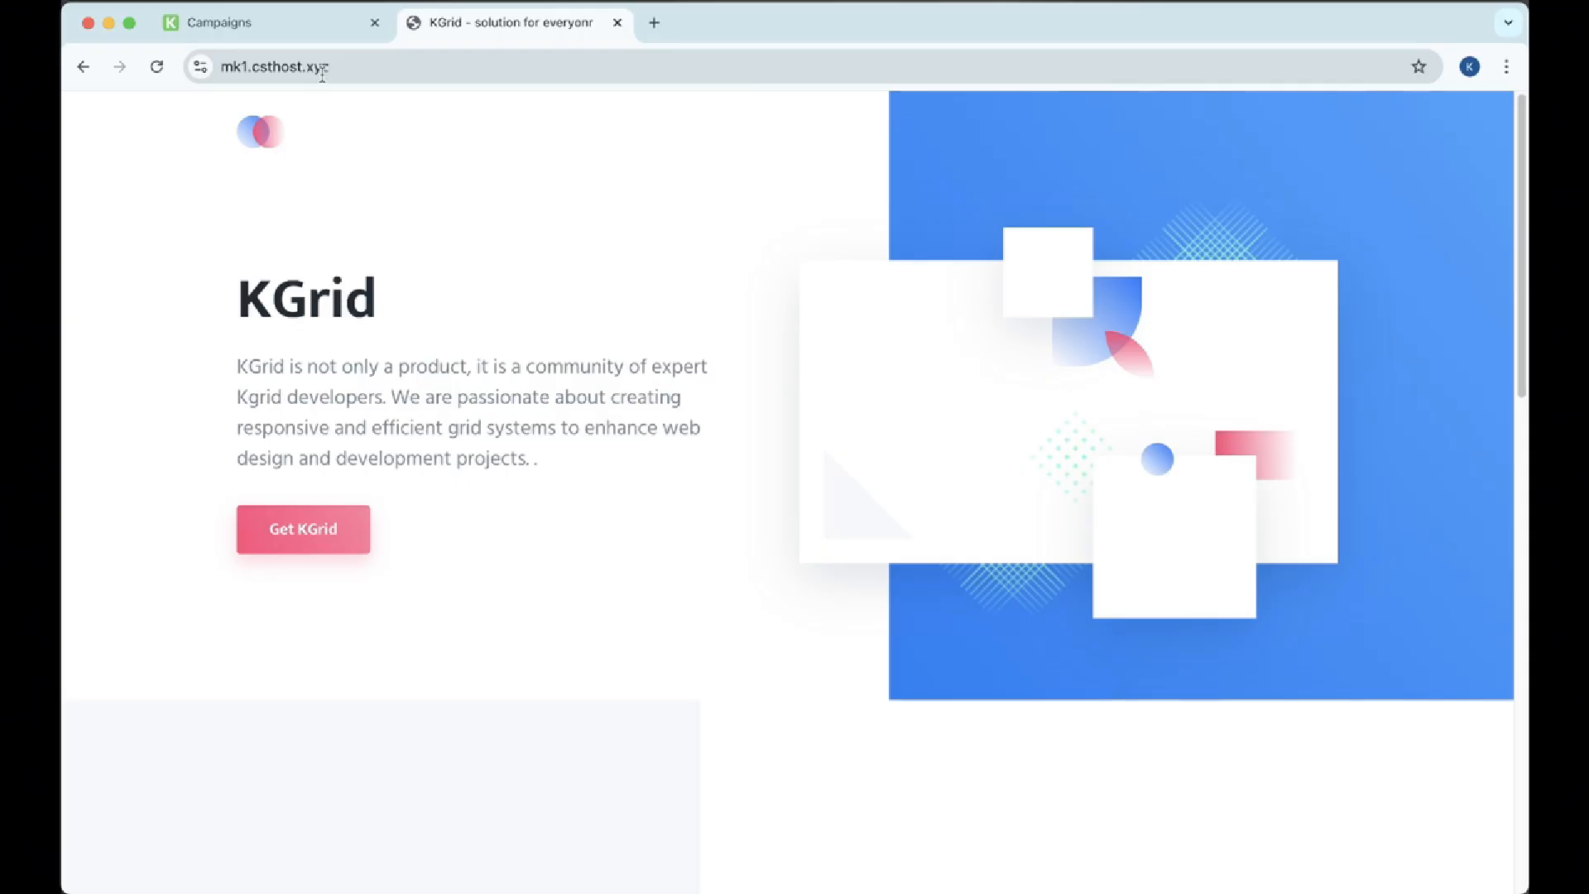
click(322, 73)
scroll(415, 700, down, 15)
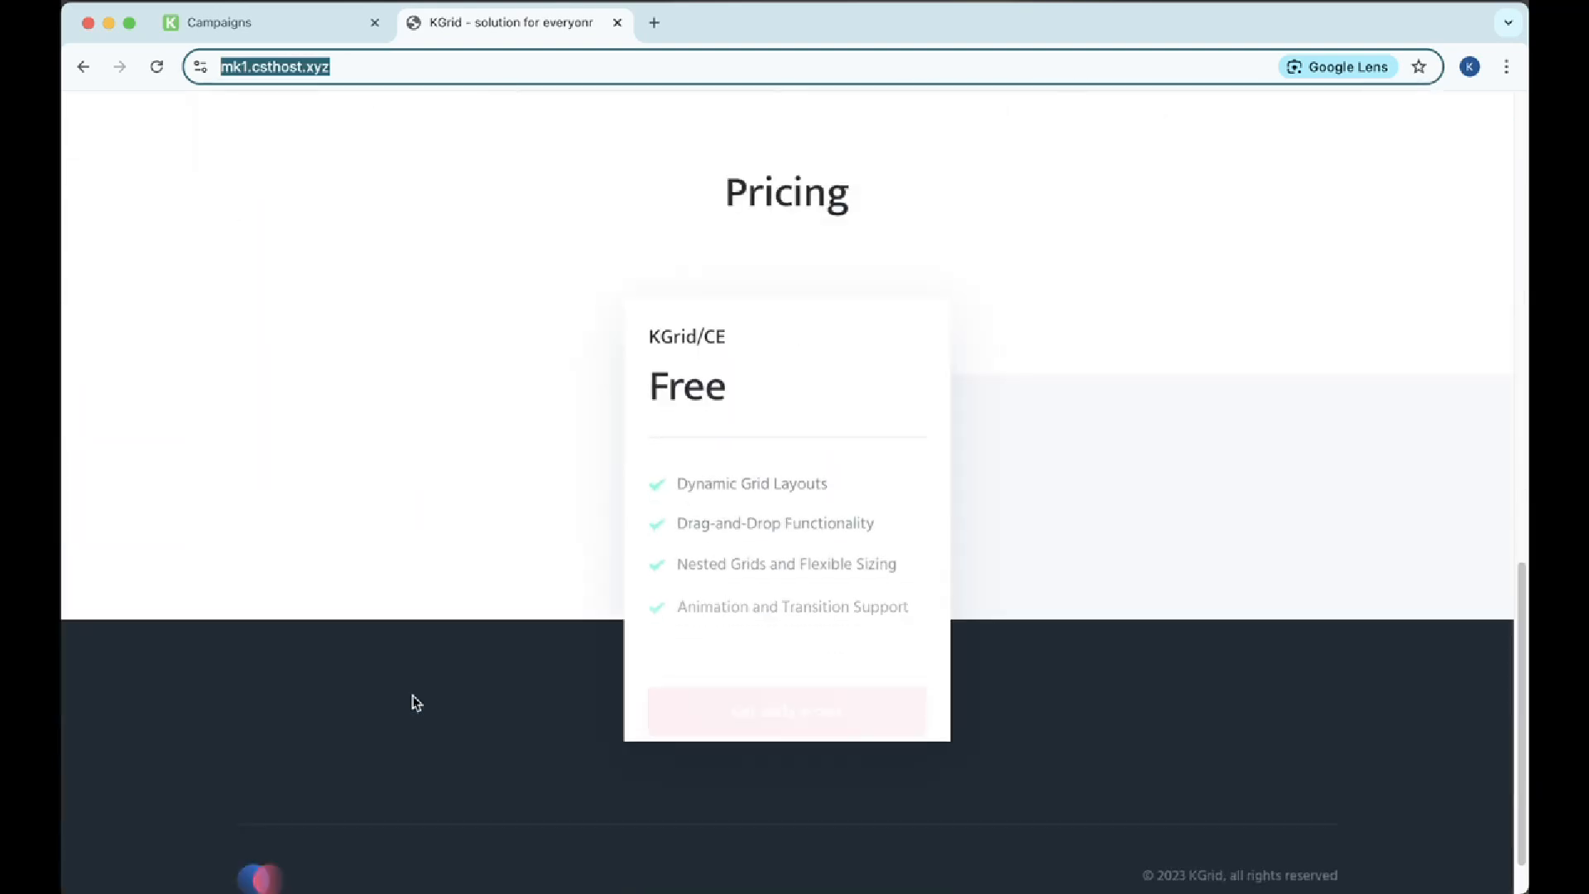
scroll(416, 702, up, 5)
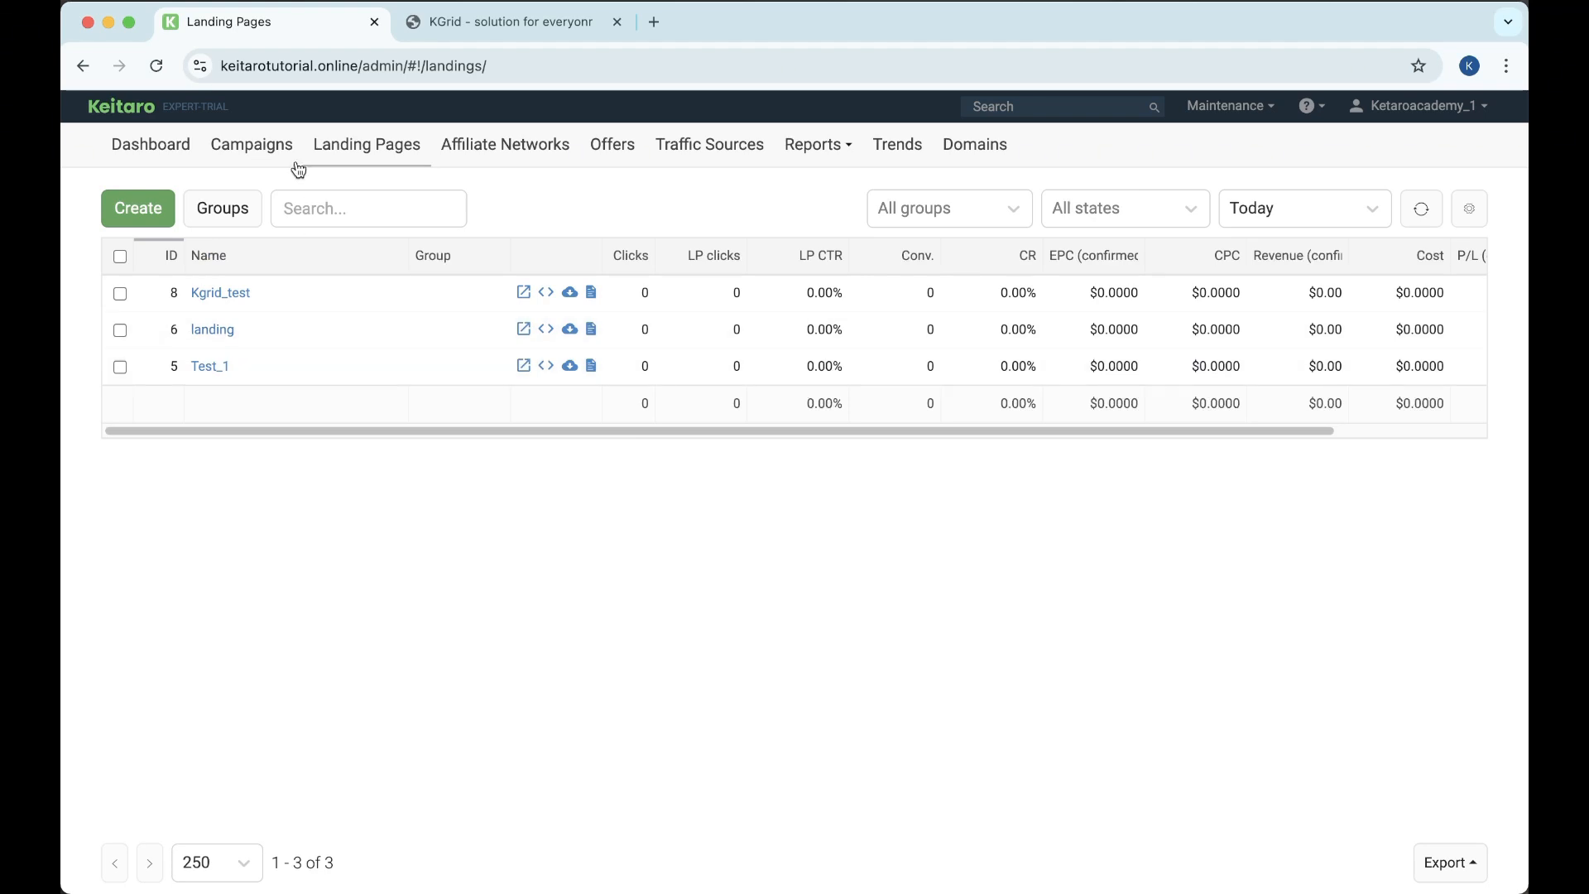
Start a new Redirect landing page named "redirect test" with HTTP-redirect as its redirect type.
click(159, 213)
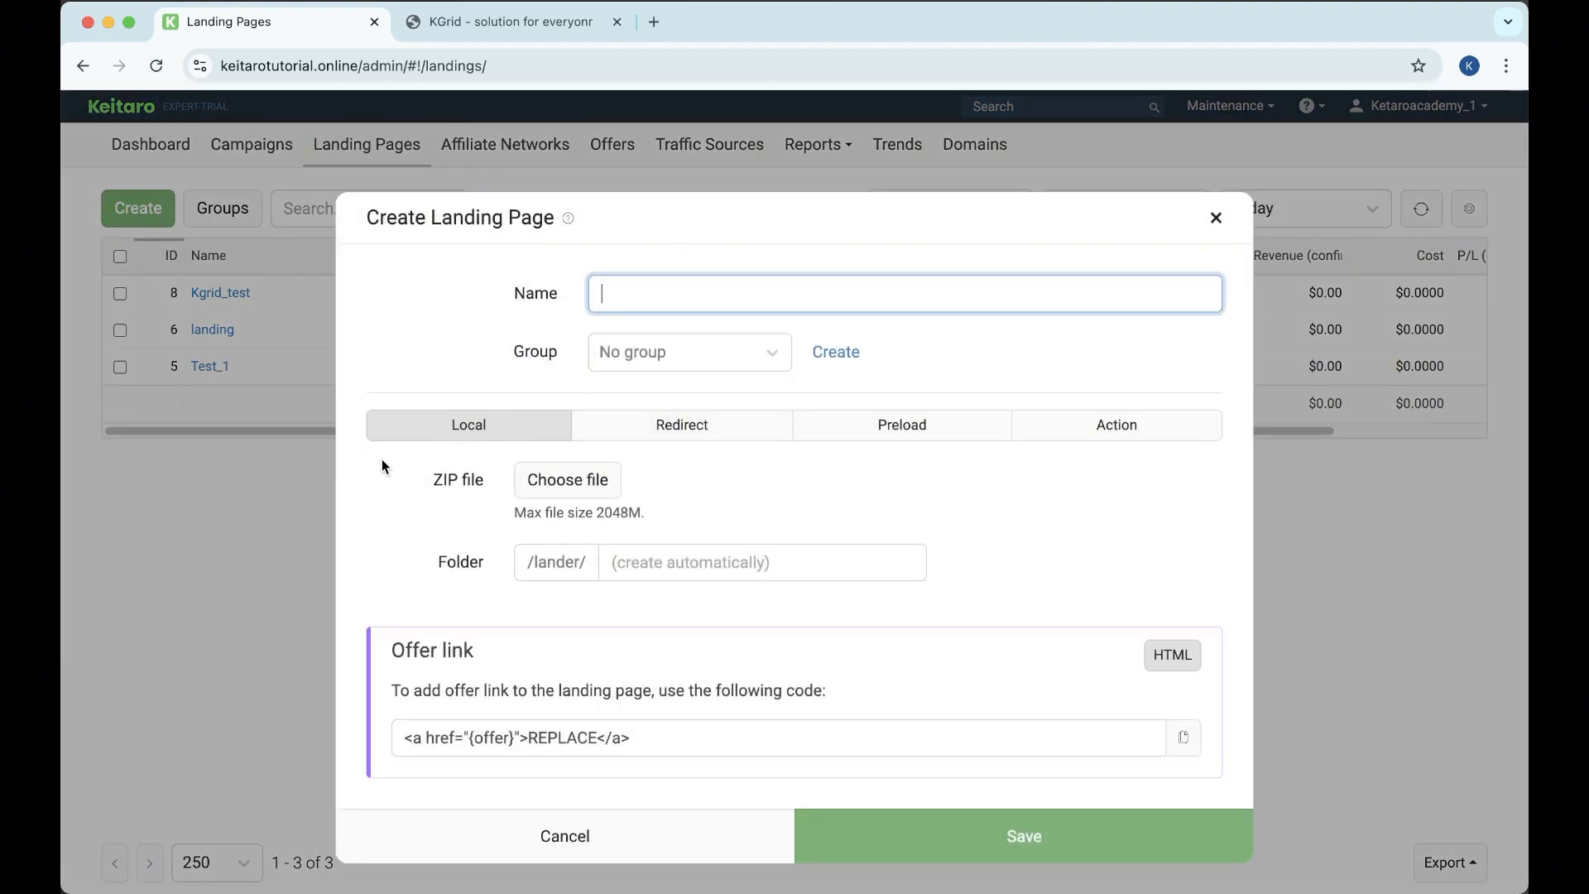
click(700, 428)
click(695, 445)
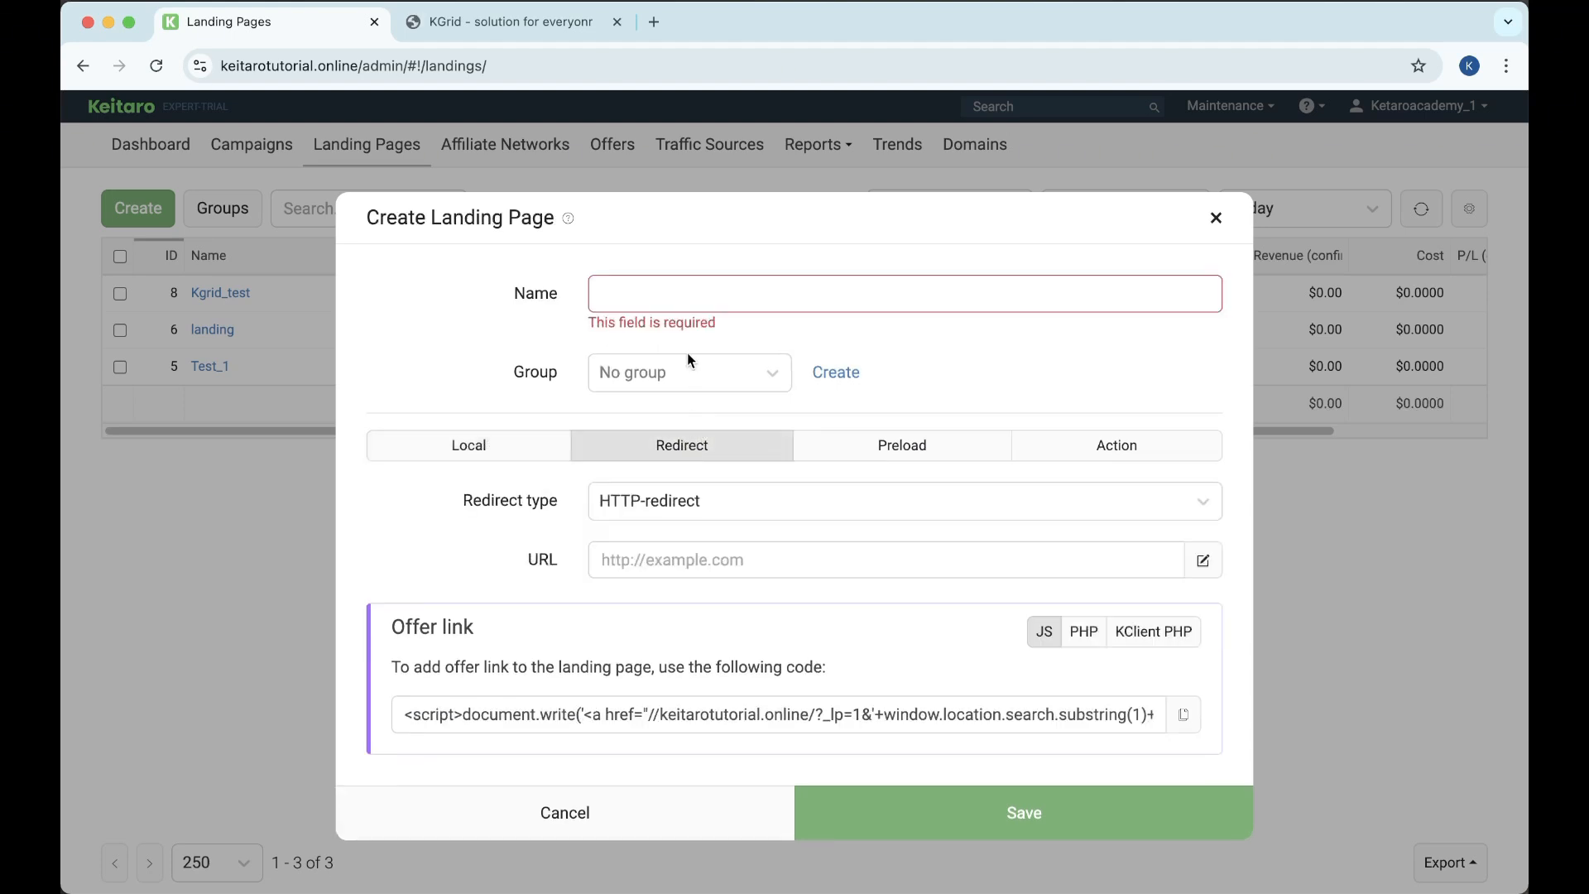
click(640, 279)
text(re)
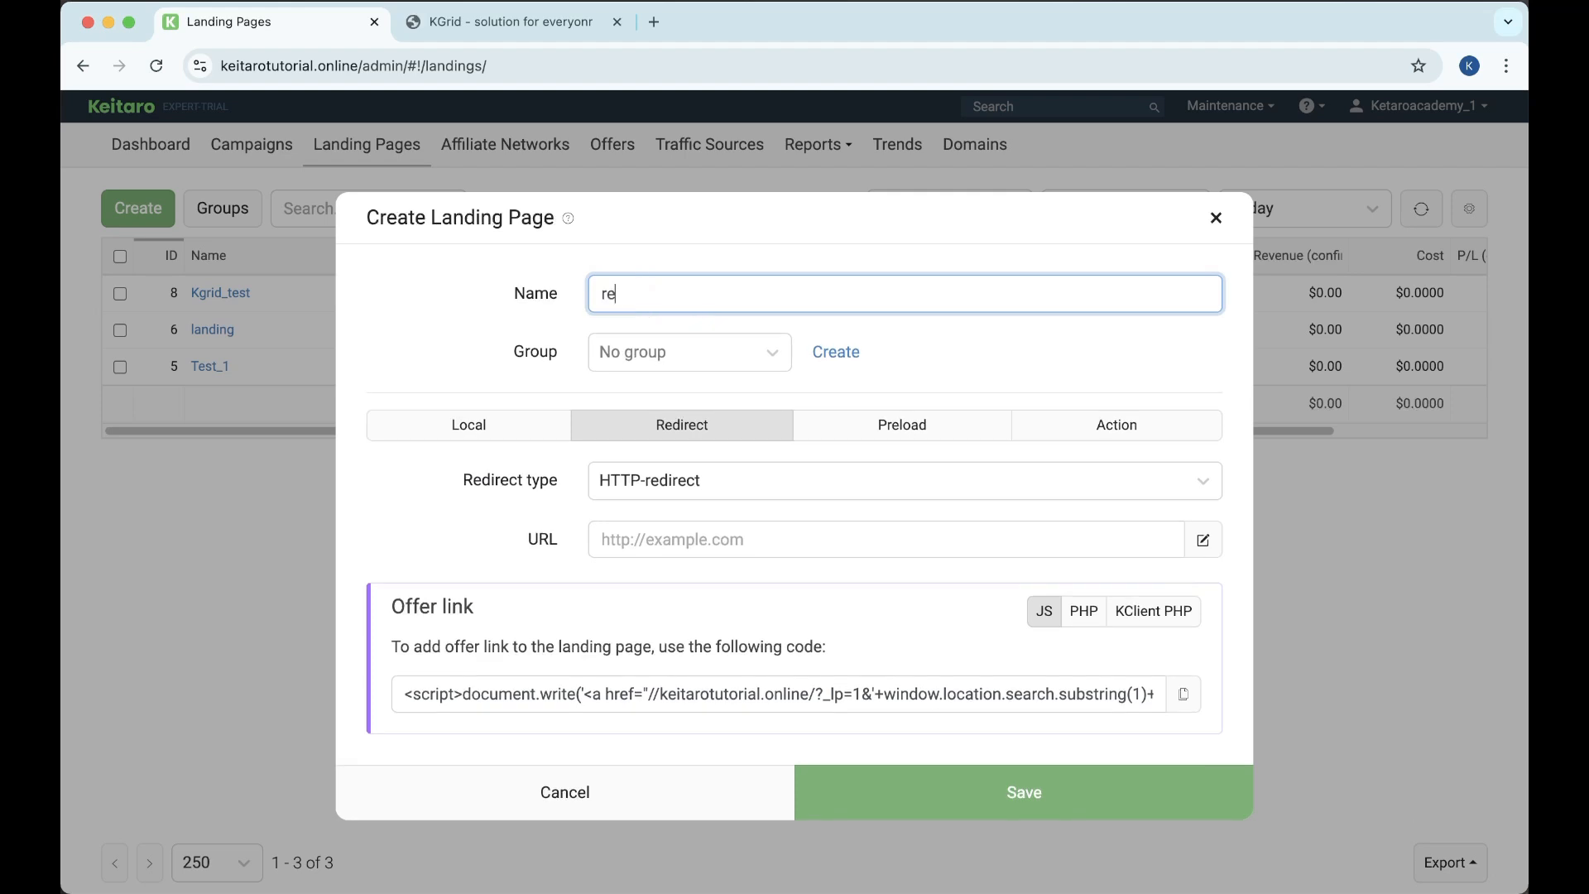
text(direct test)
click(646, 485)
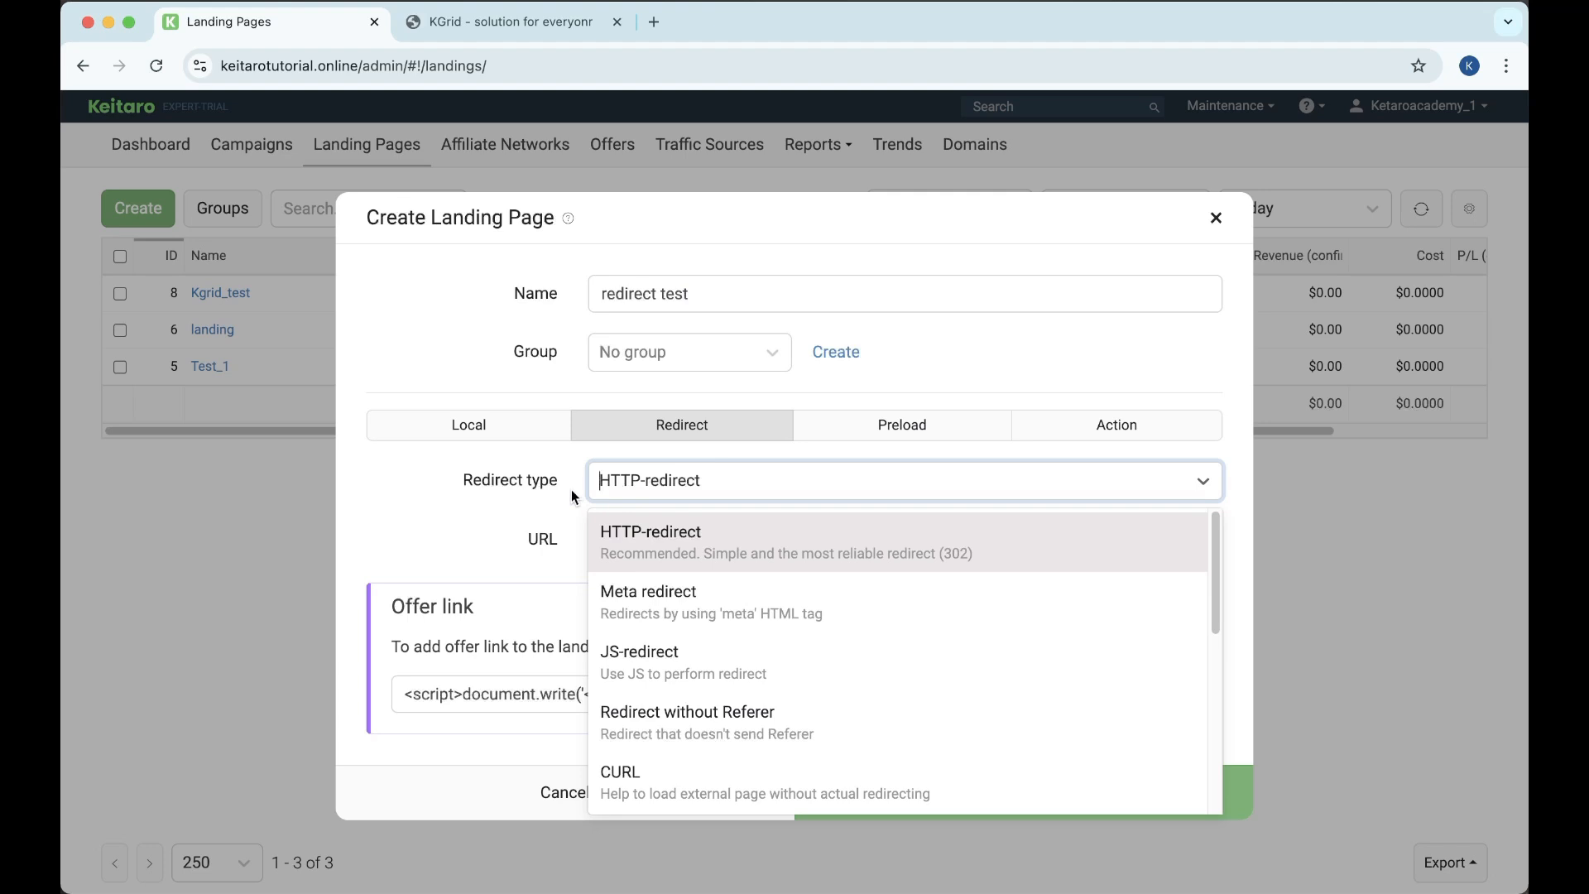
click(478, 518)
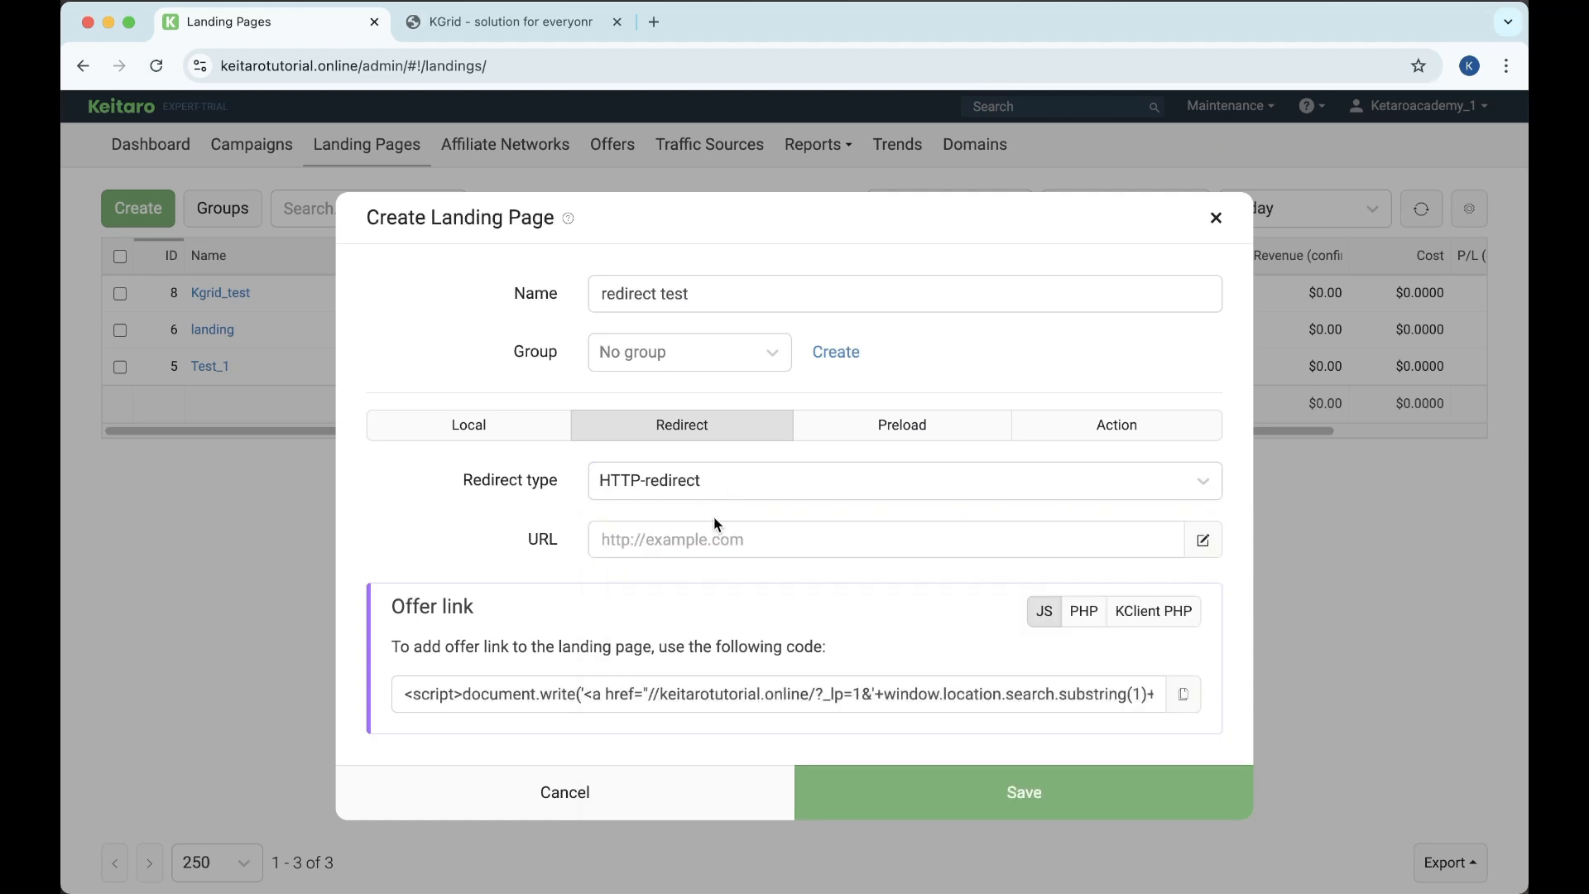
click(662, 542)
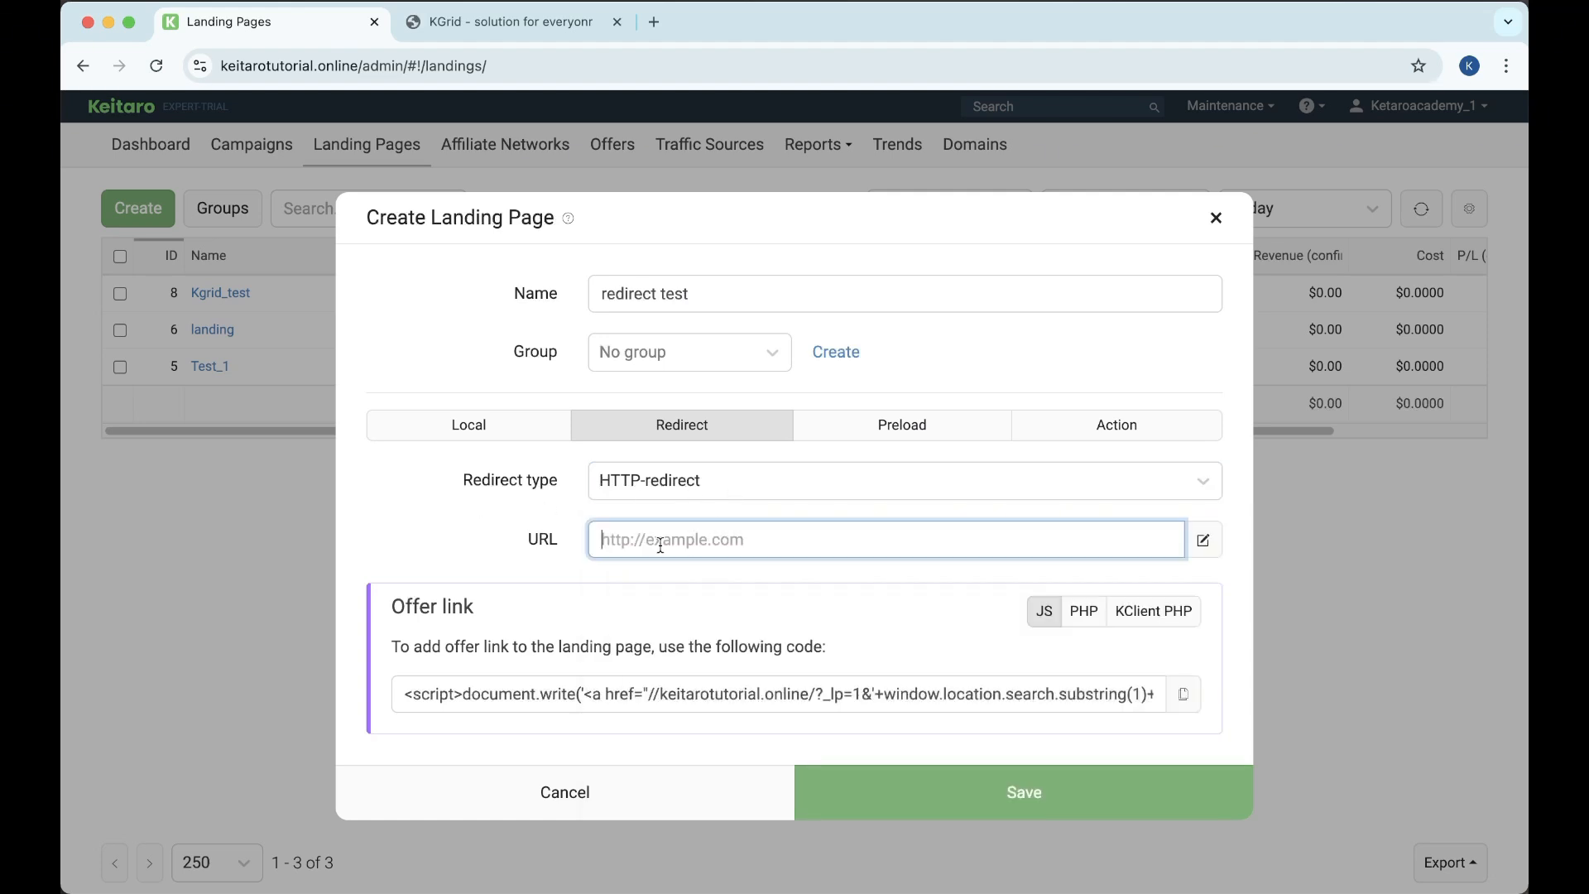
click(496, 10)
click(379, 63)
click(277, 63)
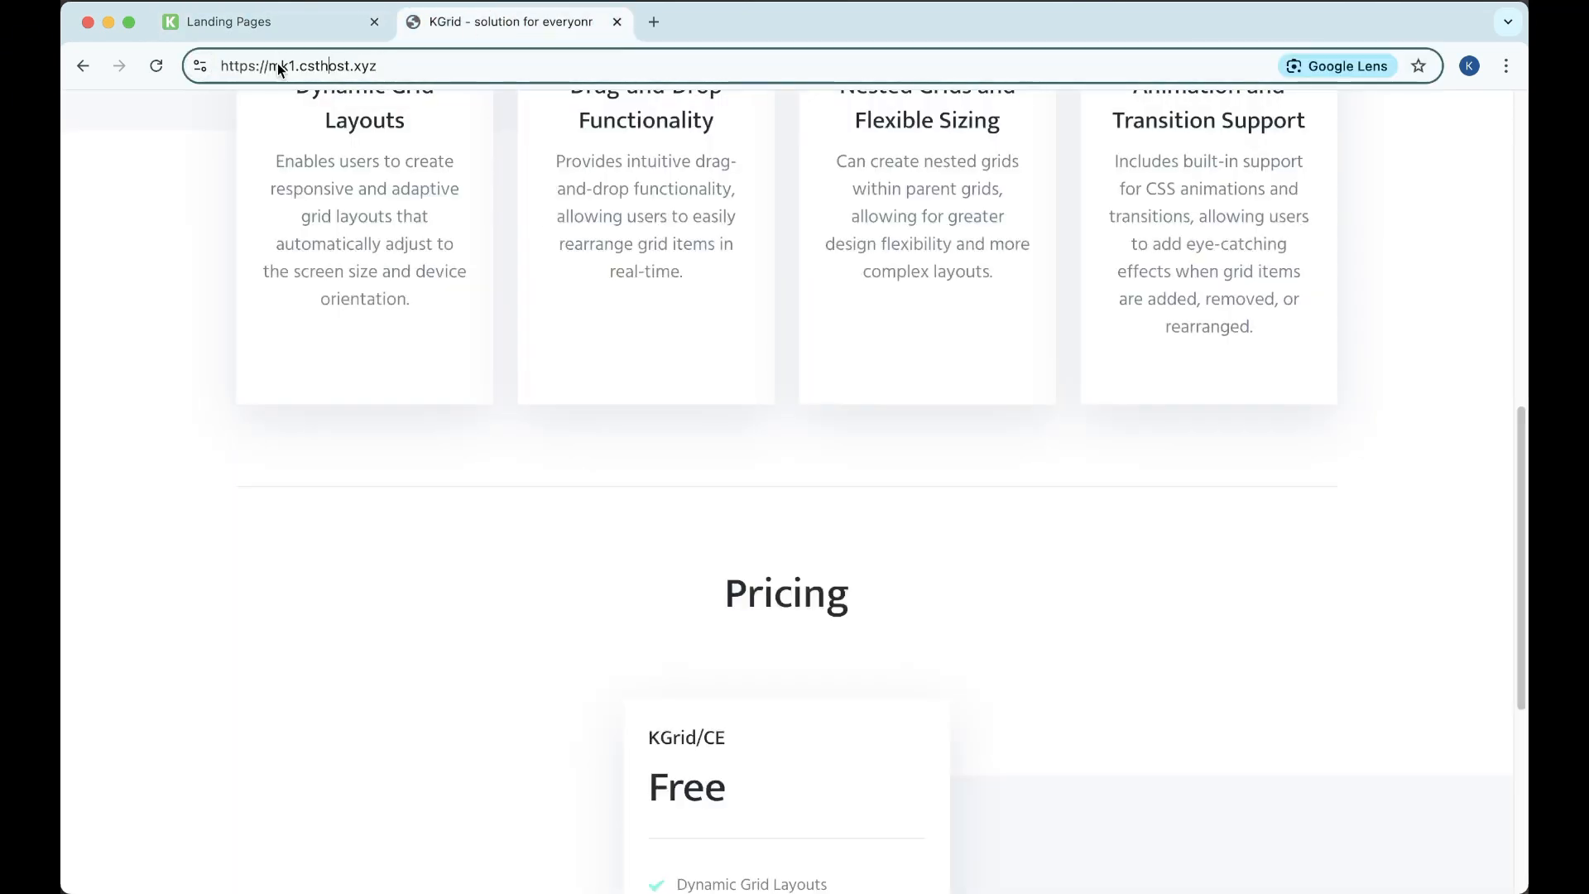
click(276, 63)
double_click(279, 65)
click(278, 63)
key(super+c)
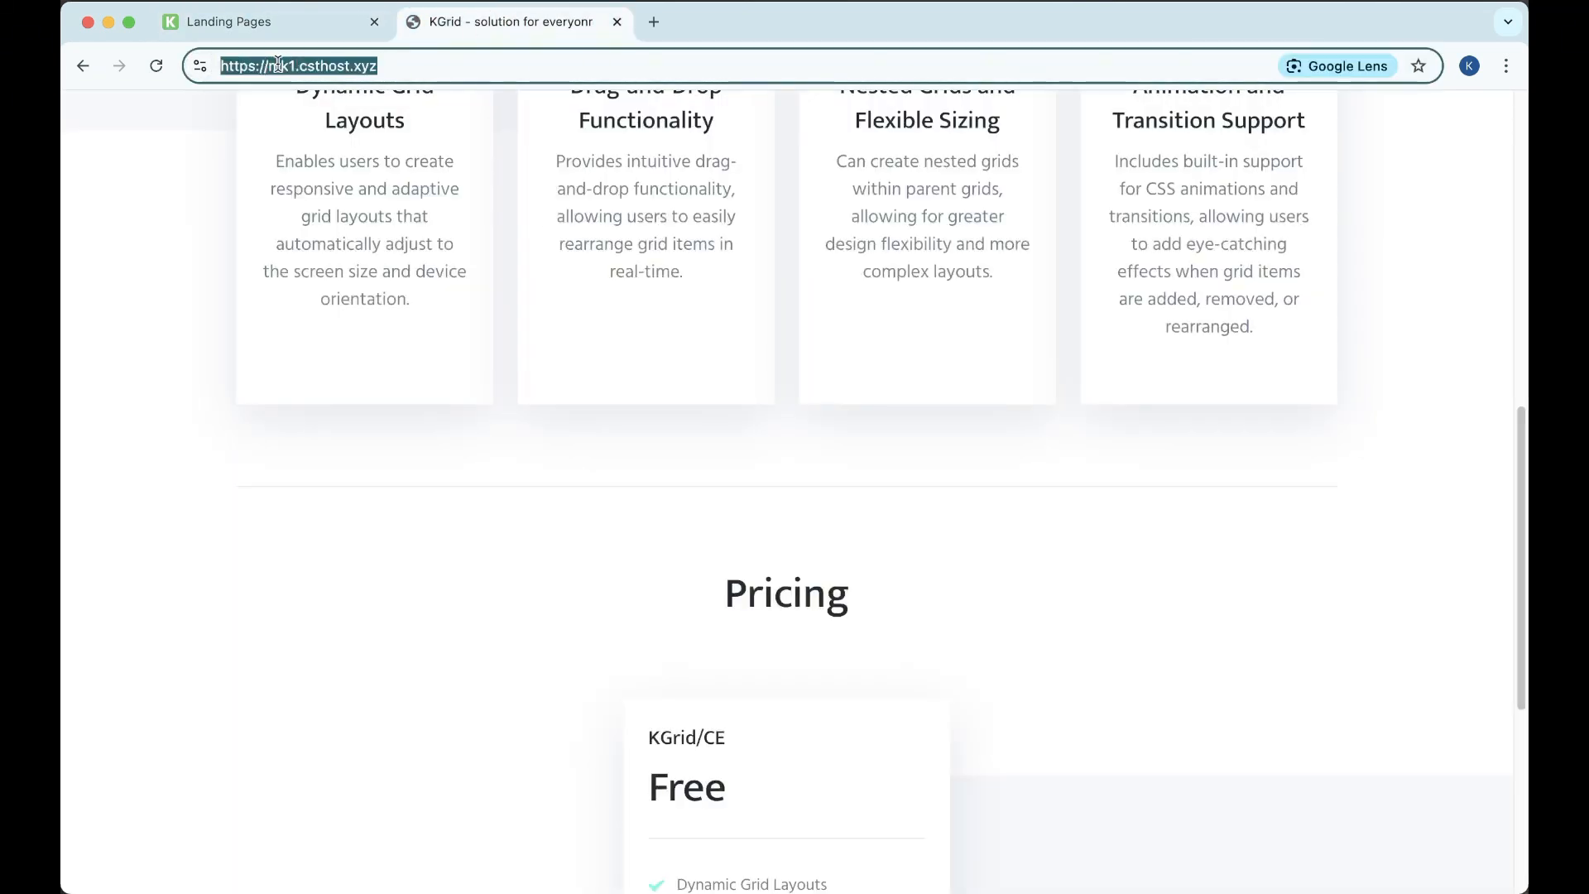
click(246, 23)
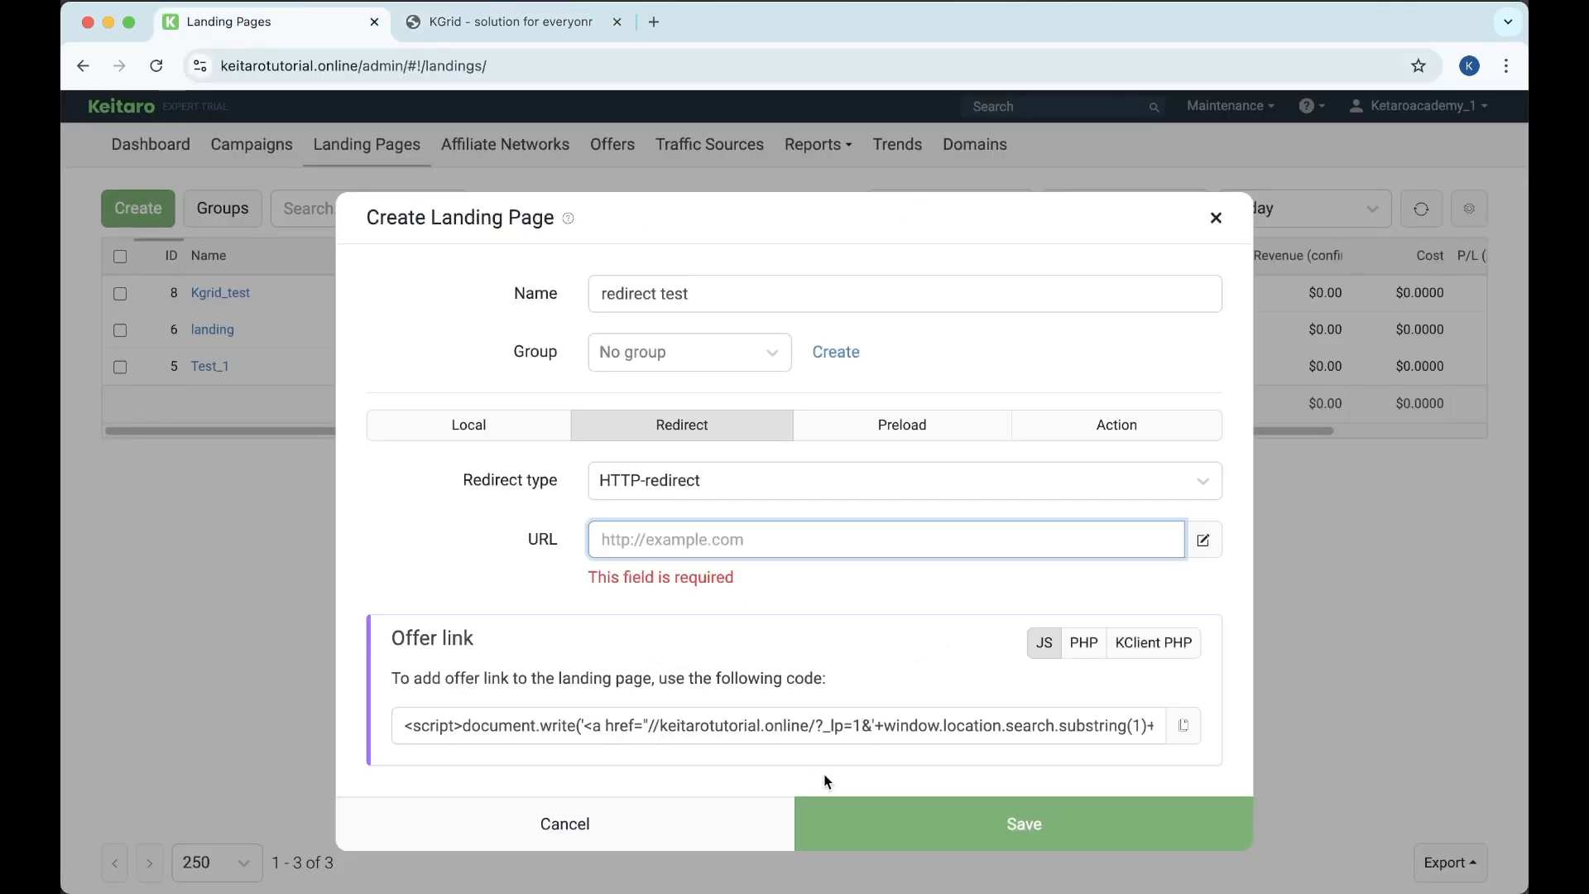
key(super+v)
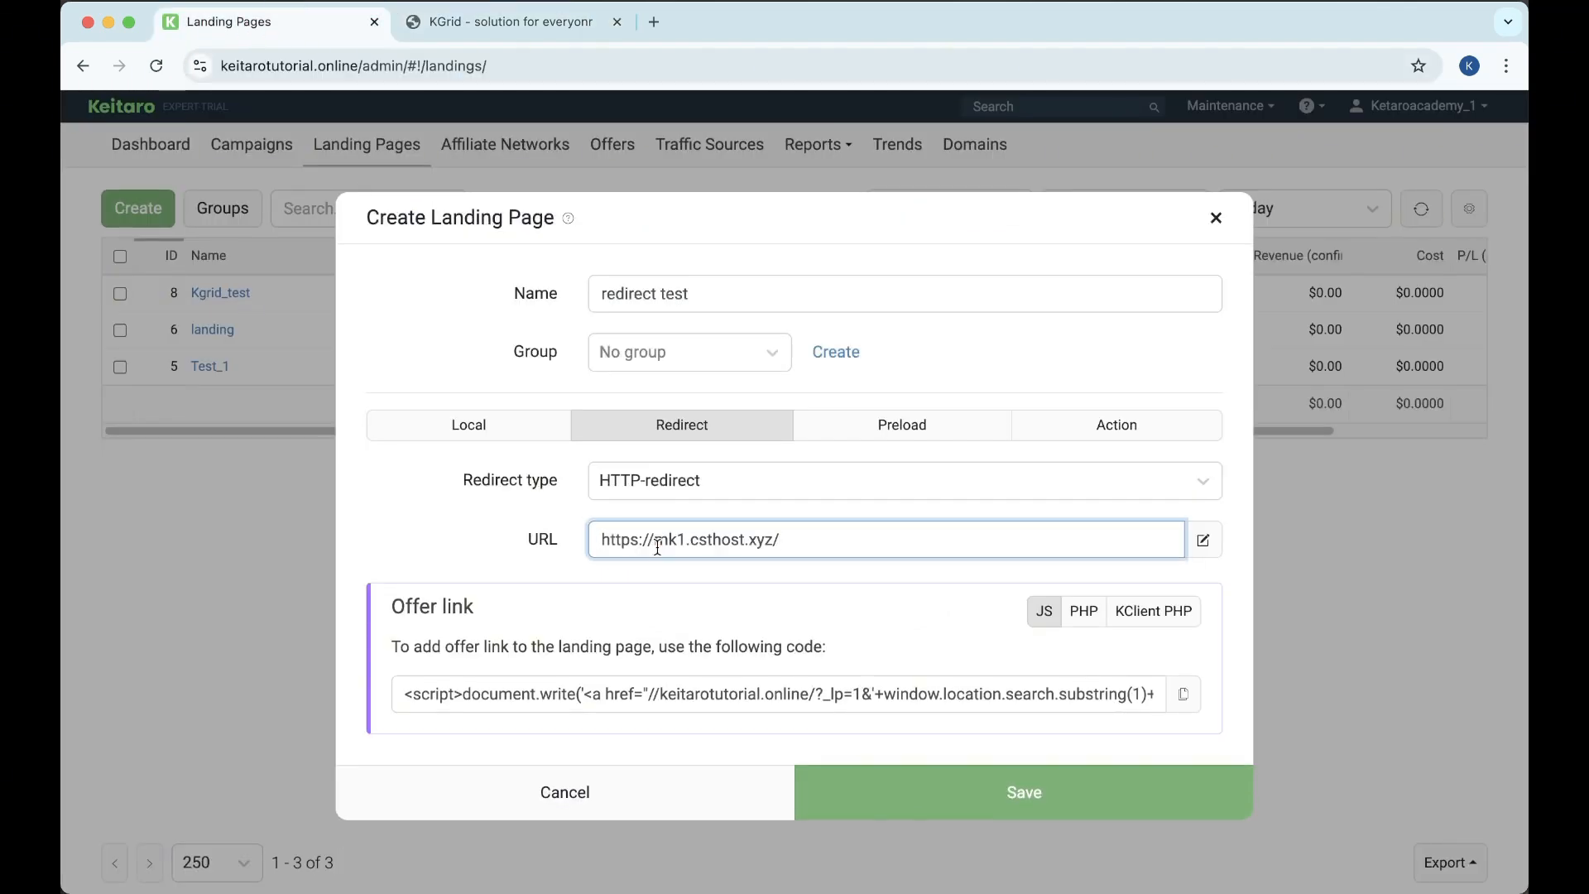
click(964, 803)
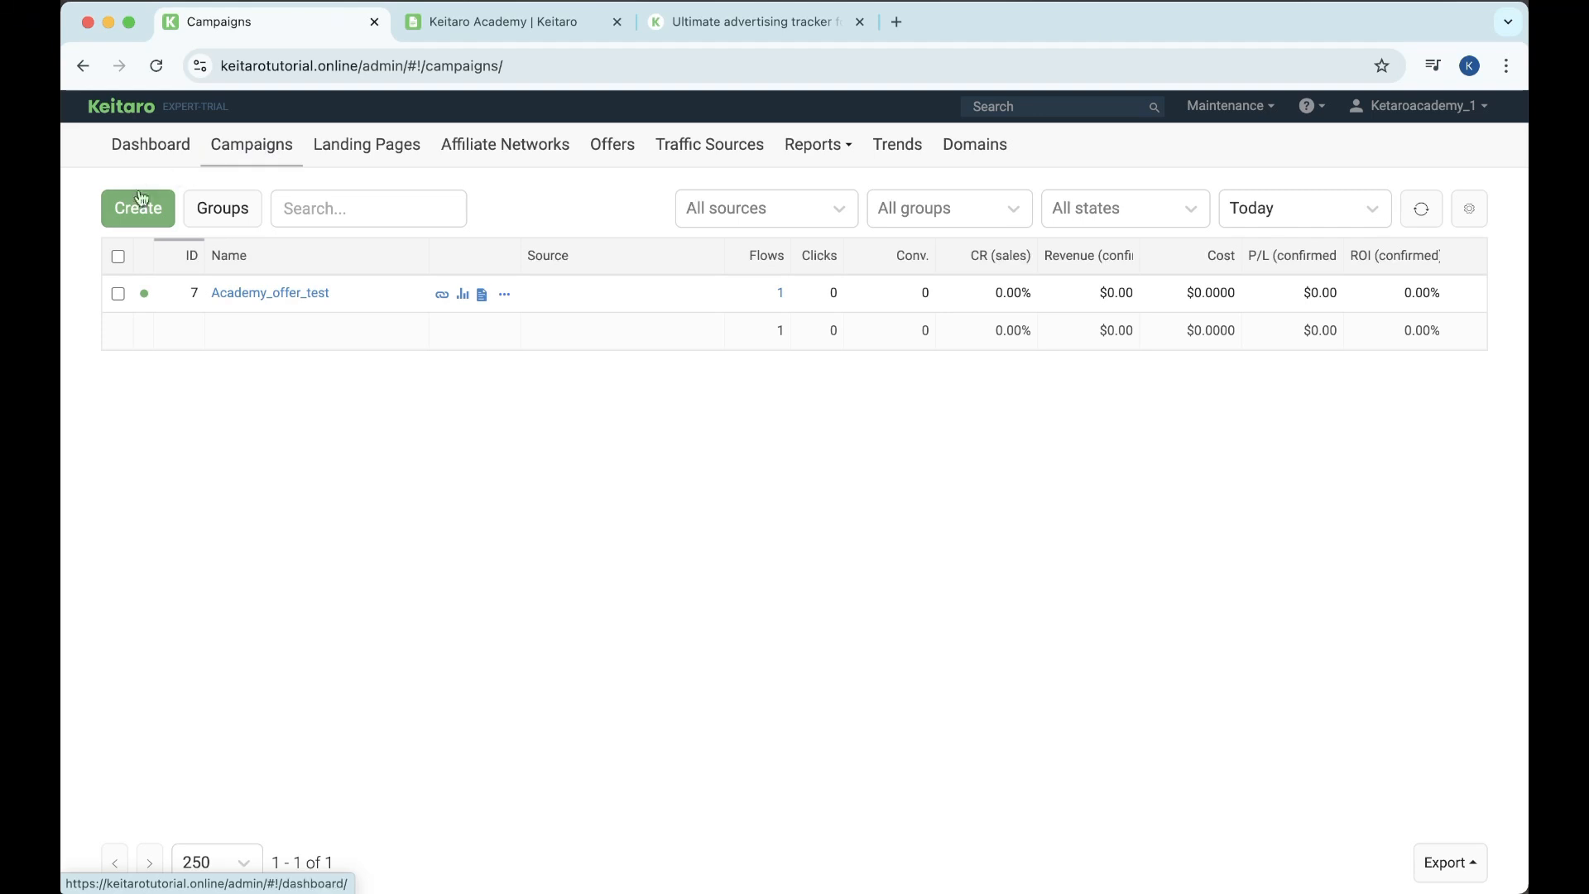
Create a new campaign named "Academy_offer test_2", keeping its default general settings.
click(136, 217)
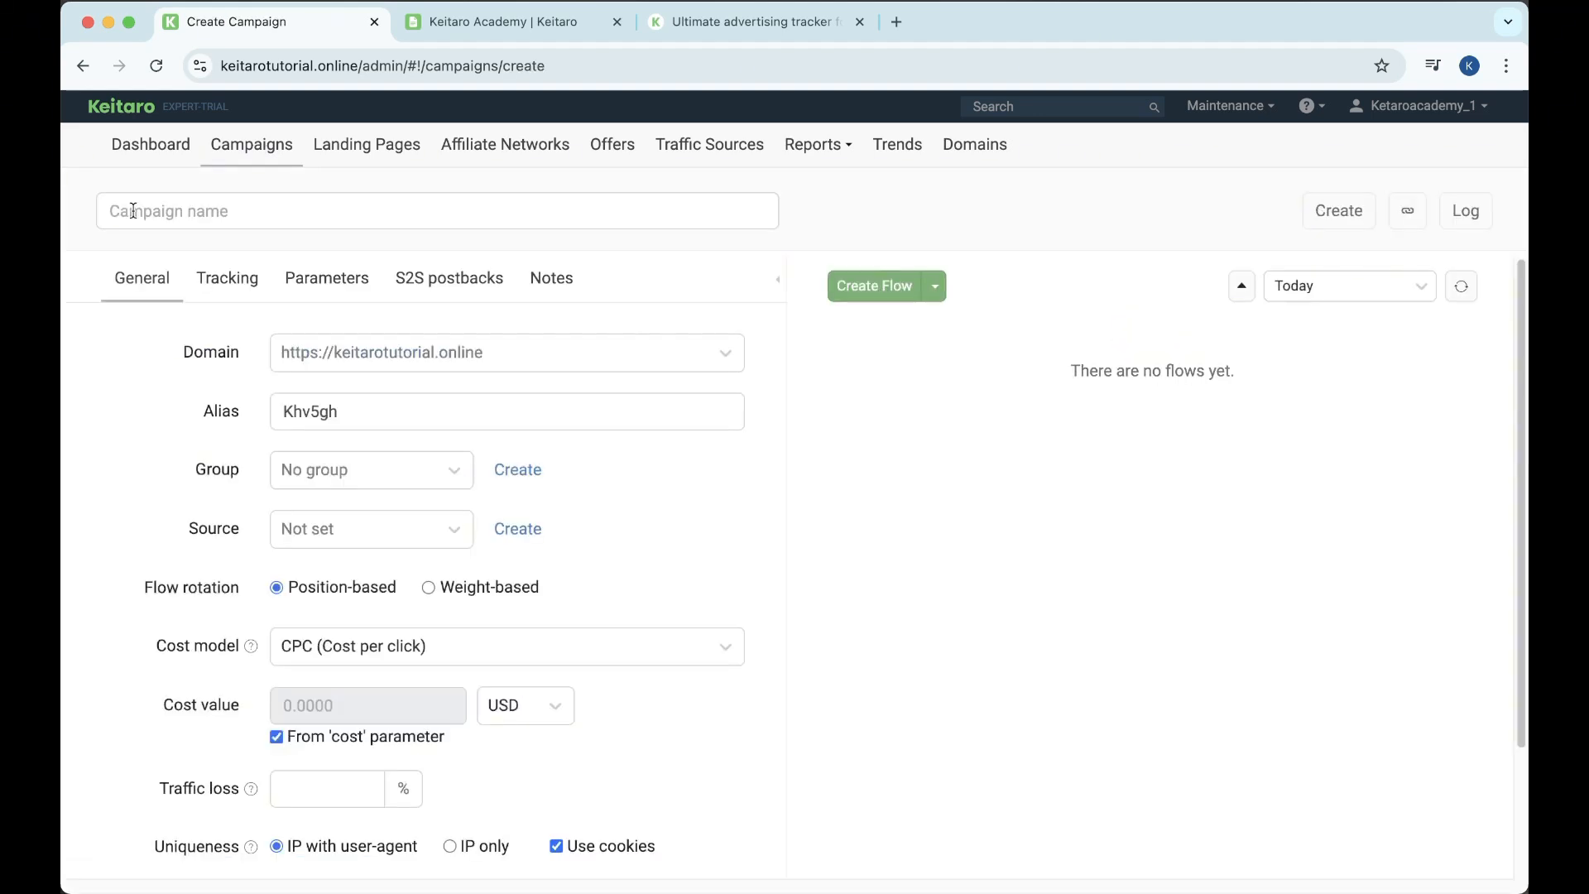
click(197, 217)
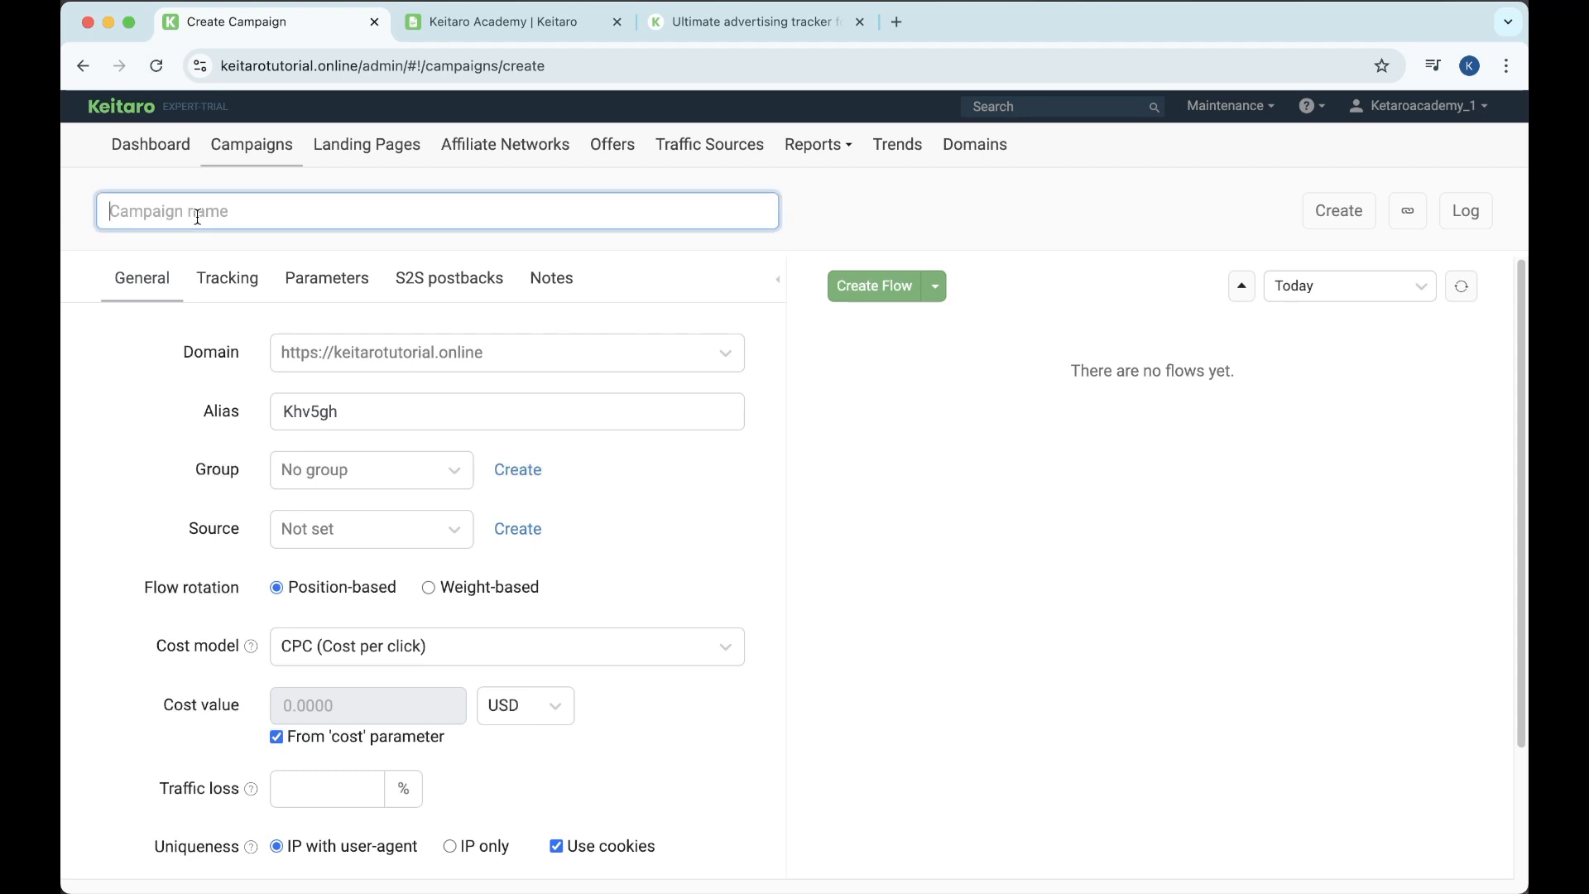
text(Academy_offer test_2)
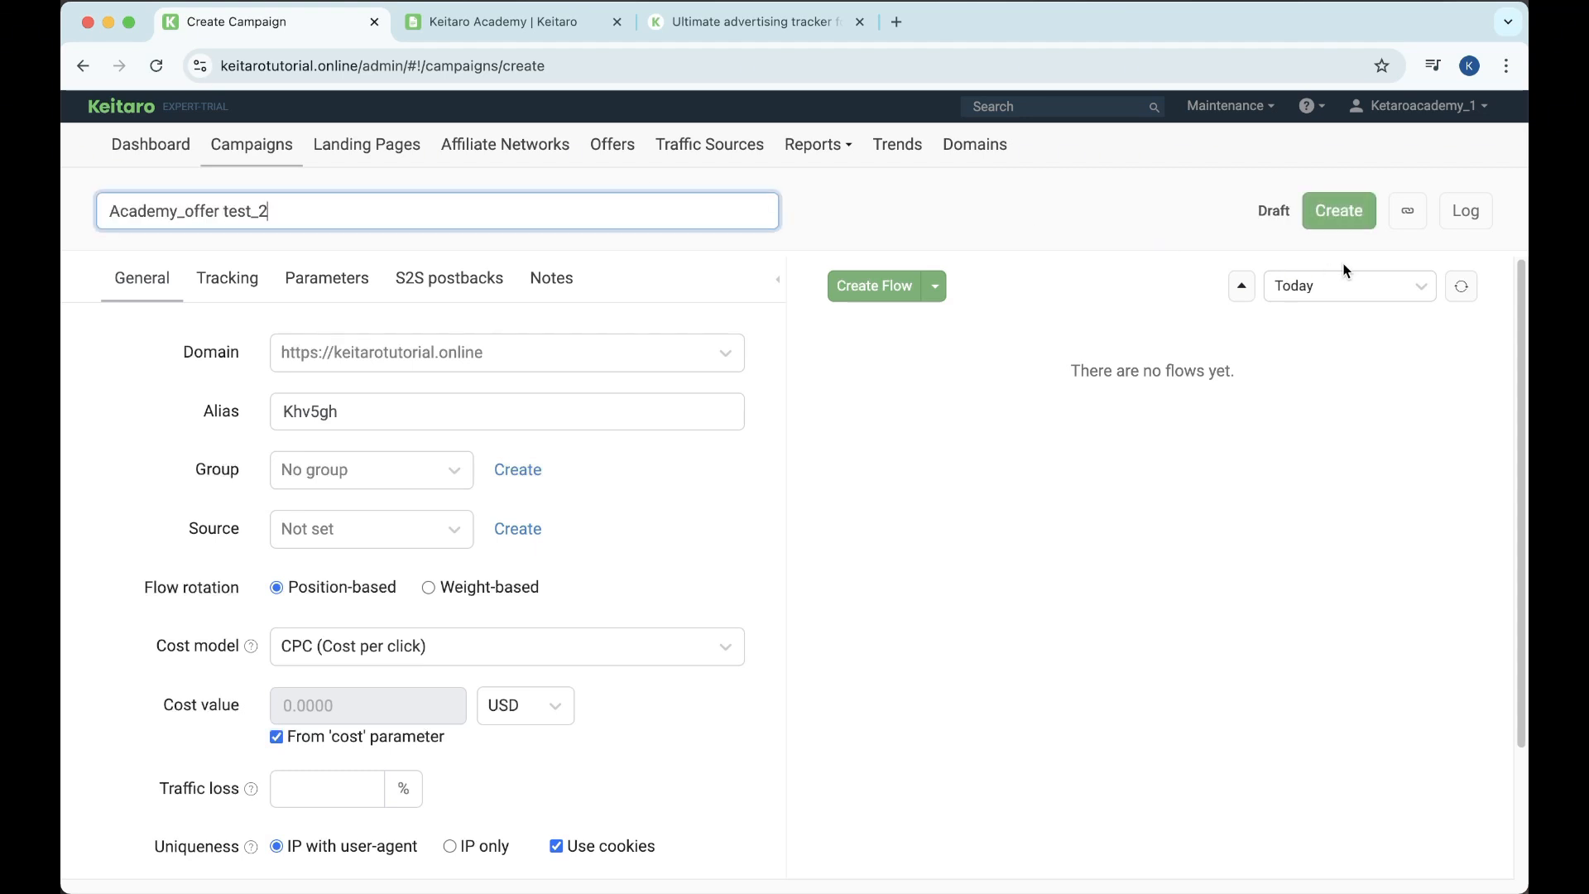
click(1318, 222)
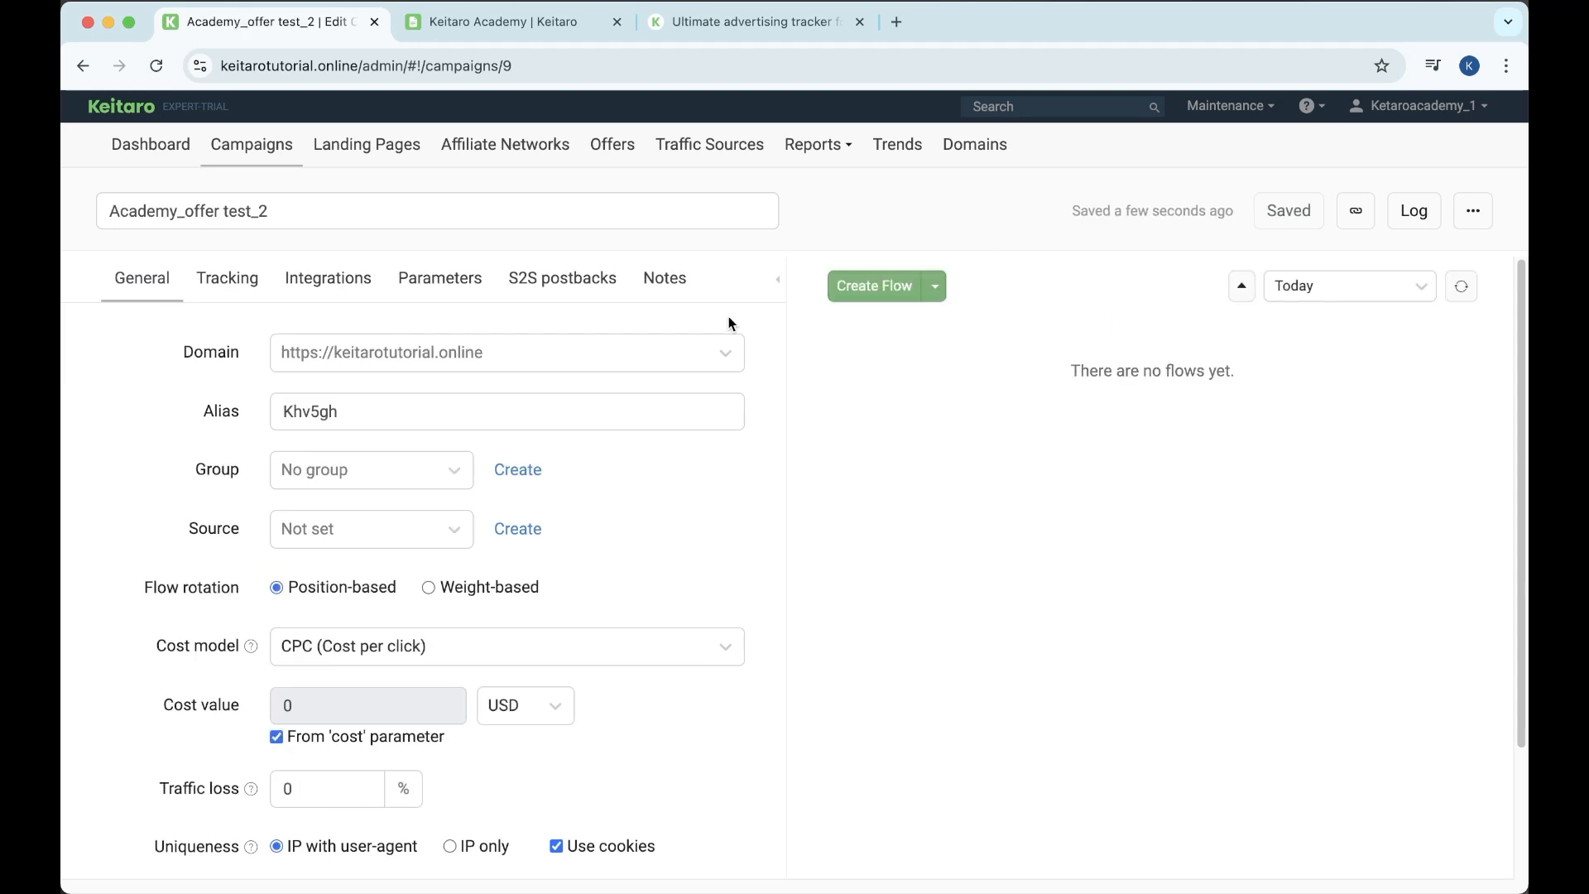
Start a new flow in the campaign and add the "redirect test" landing page to its schema.
click(864, 294)
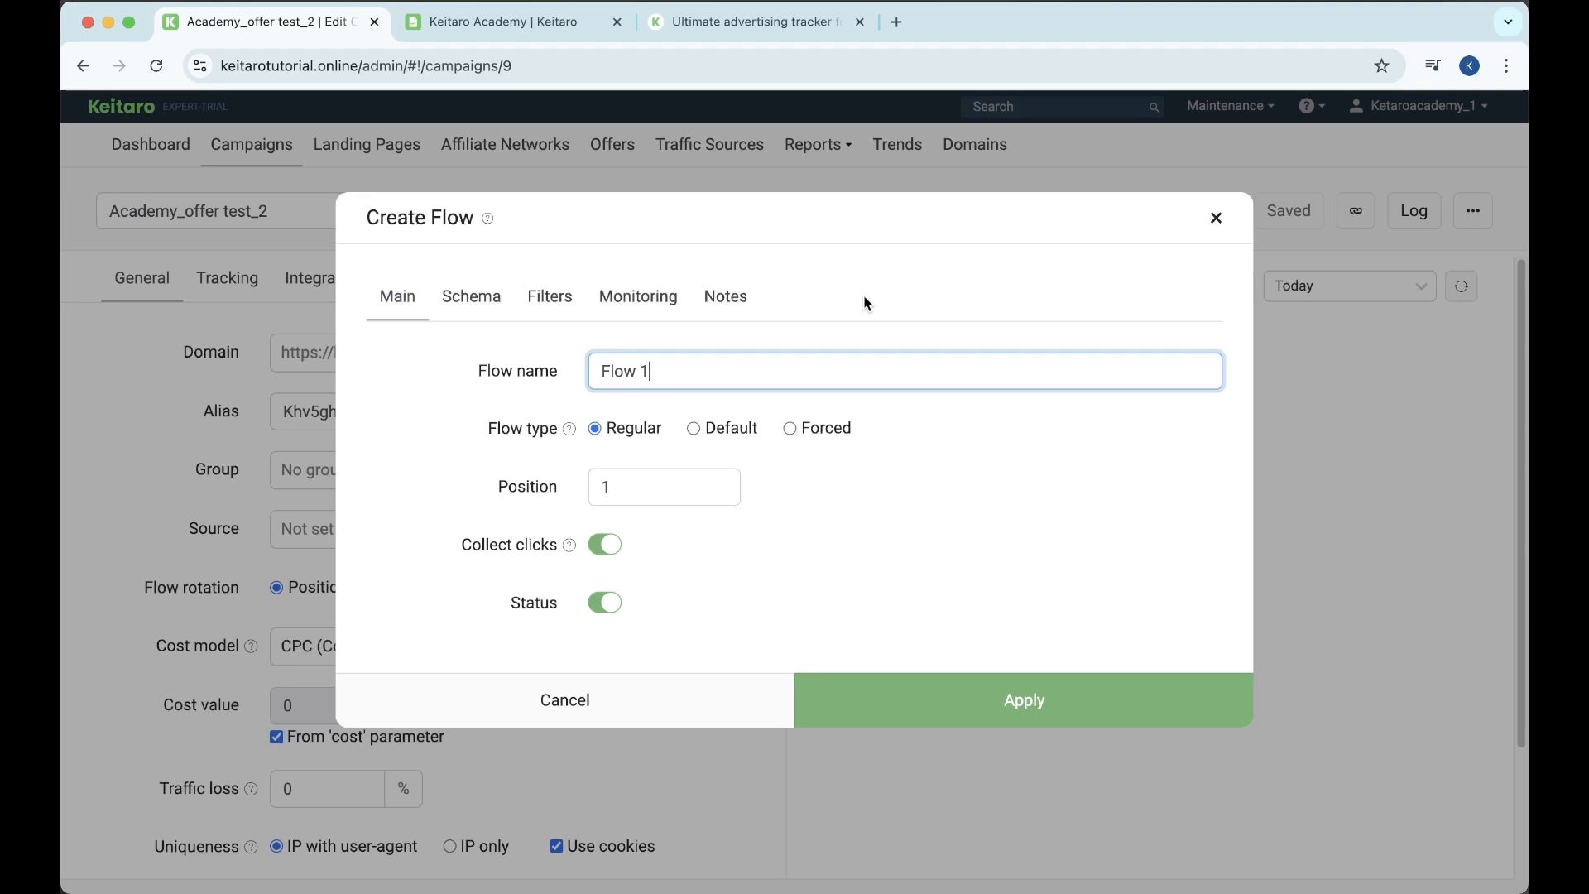
click(465, 298)
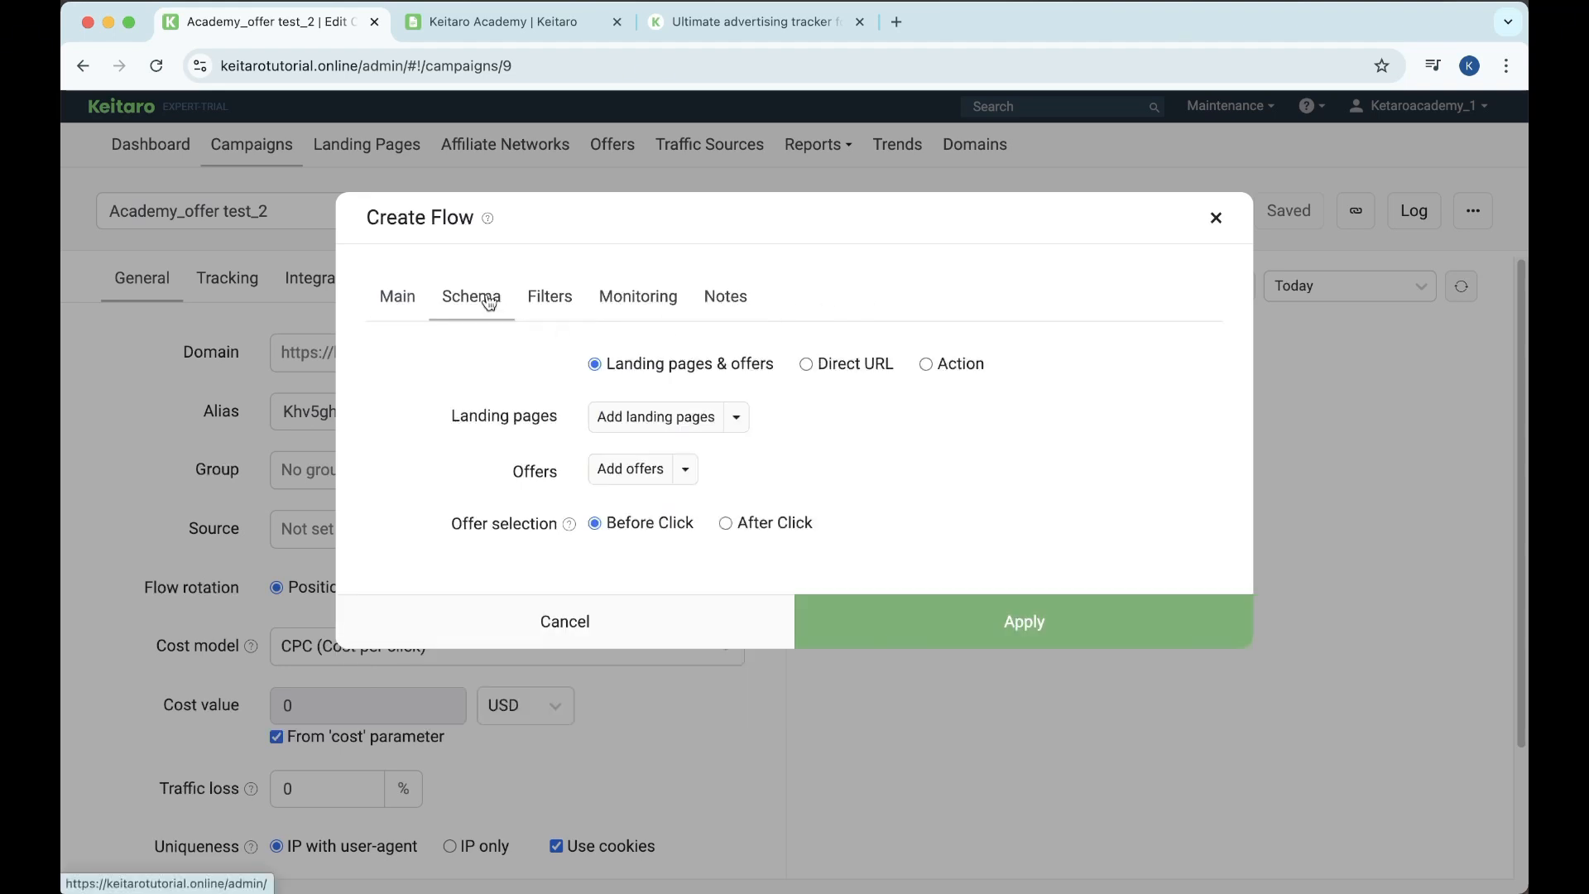
click(613, 419)
click(379, 348)
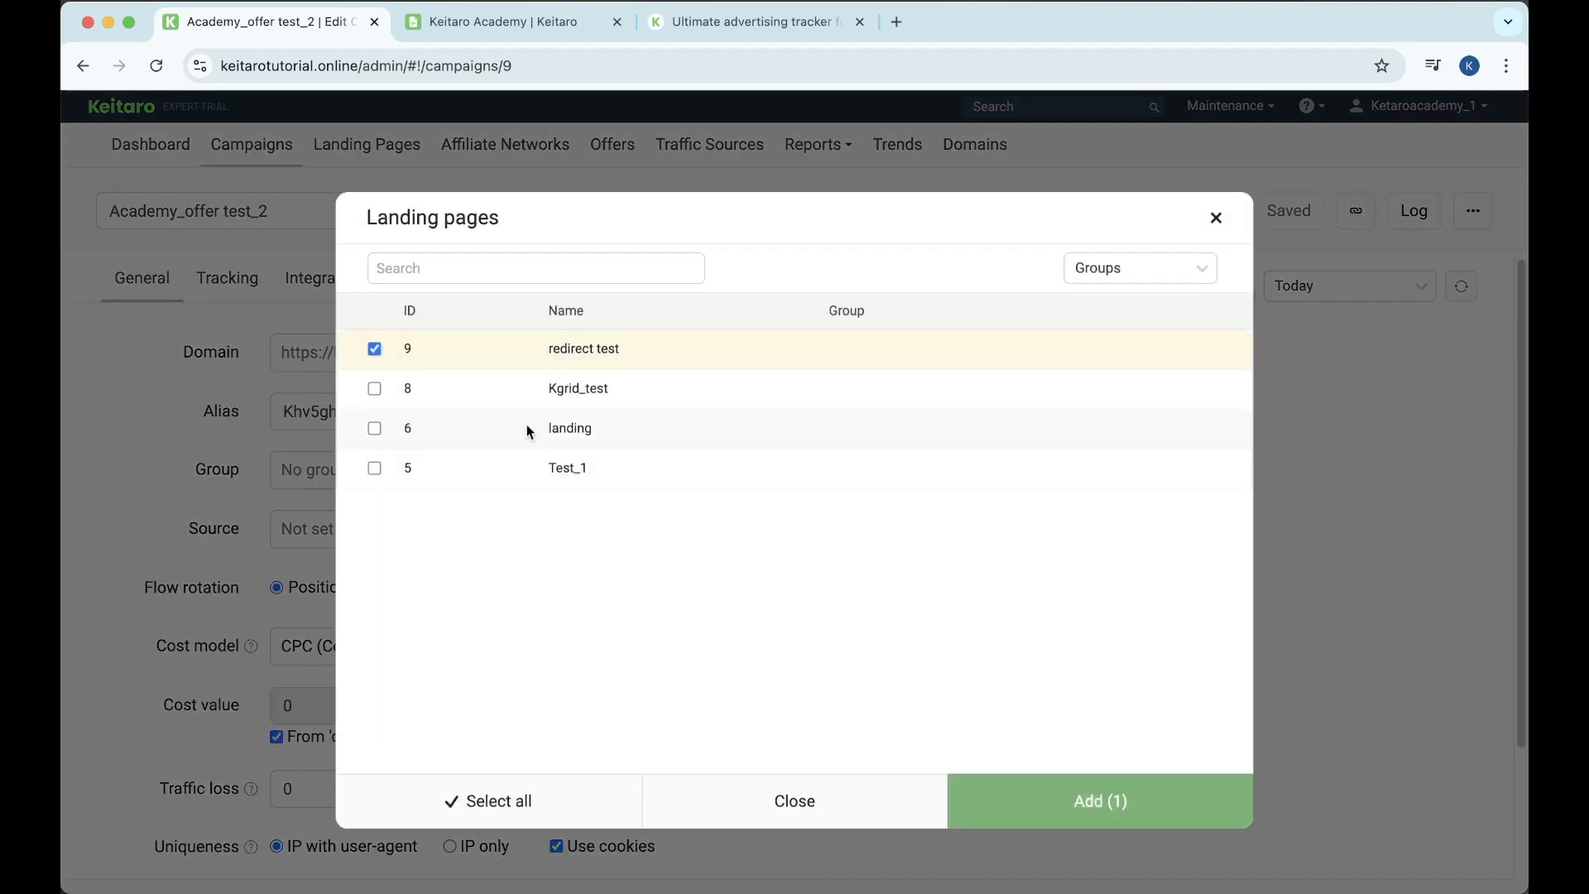
click(1070, 792)
Add Offer_test to the flow's offers, apply the flow and save the campaign.
click(709, 512)
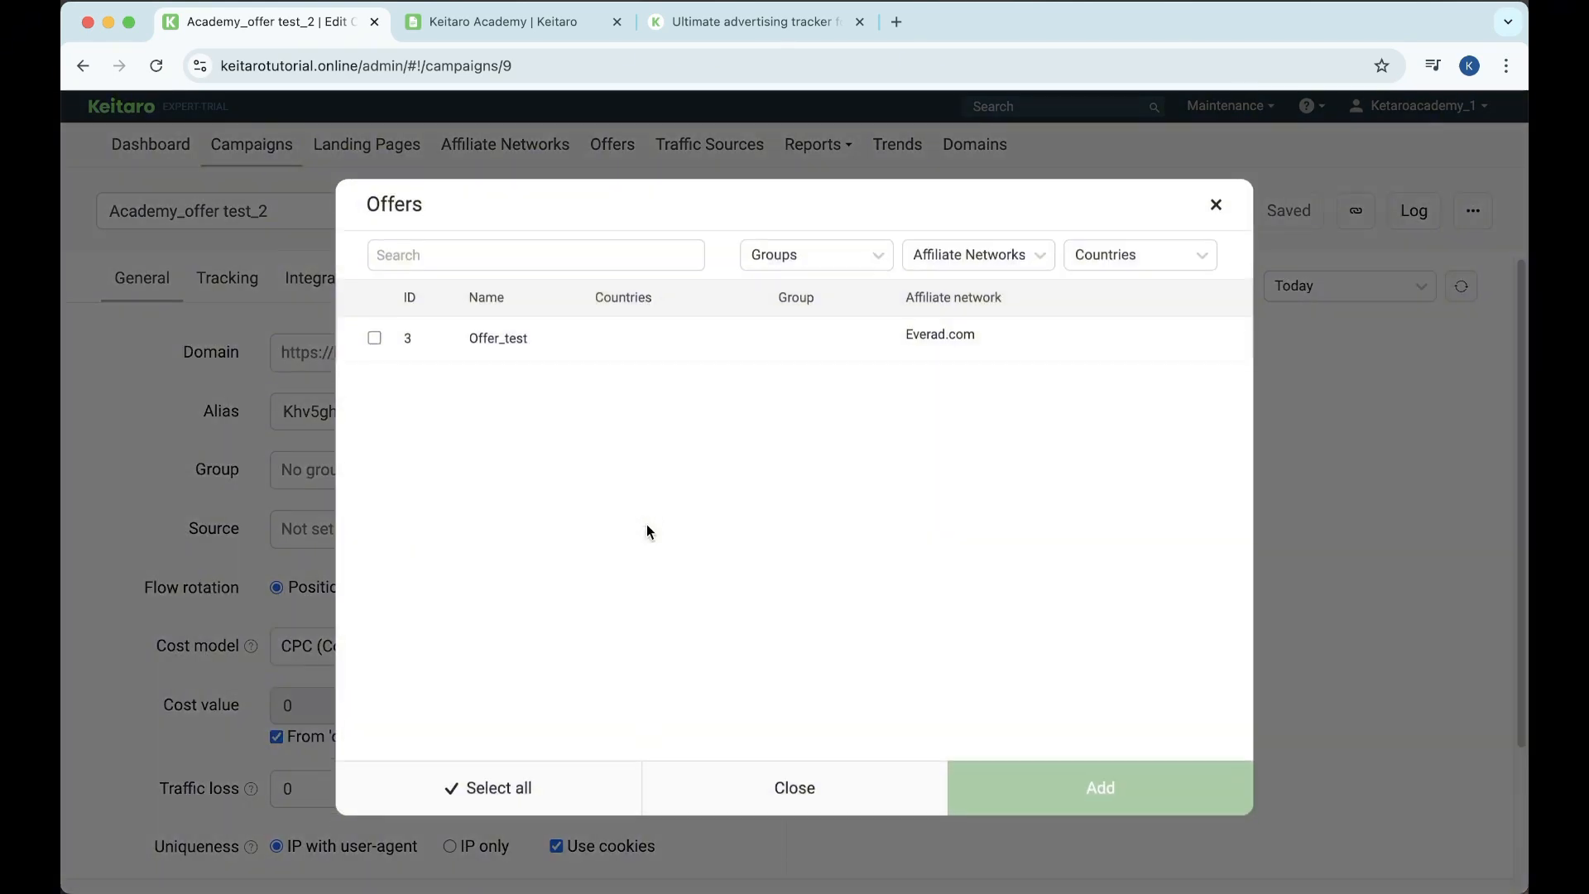
click(375, 351)
click(1047, 808)
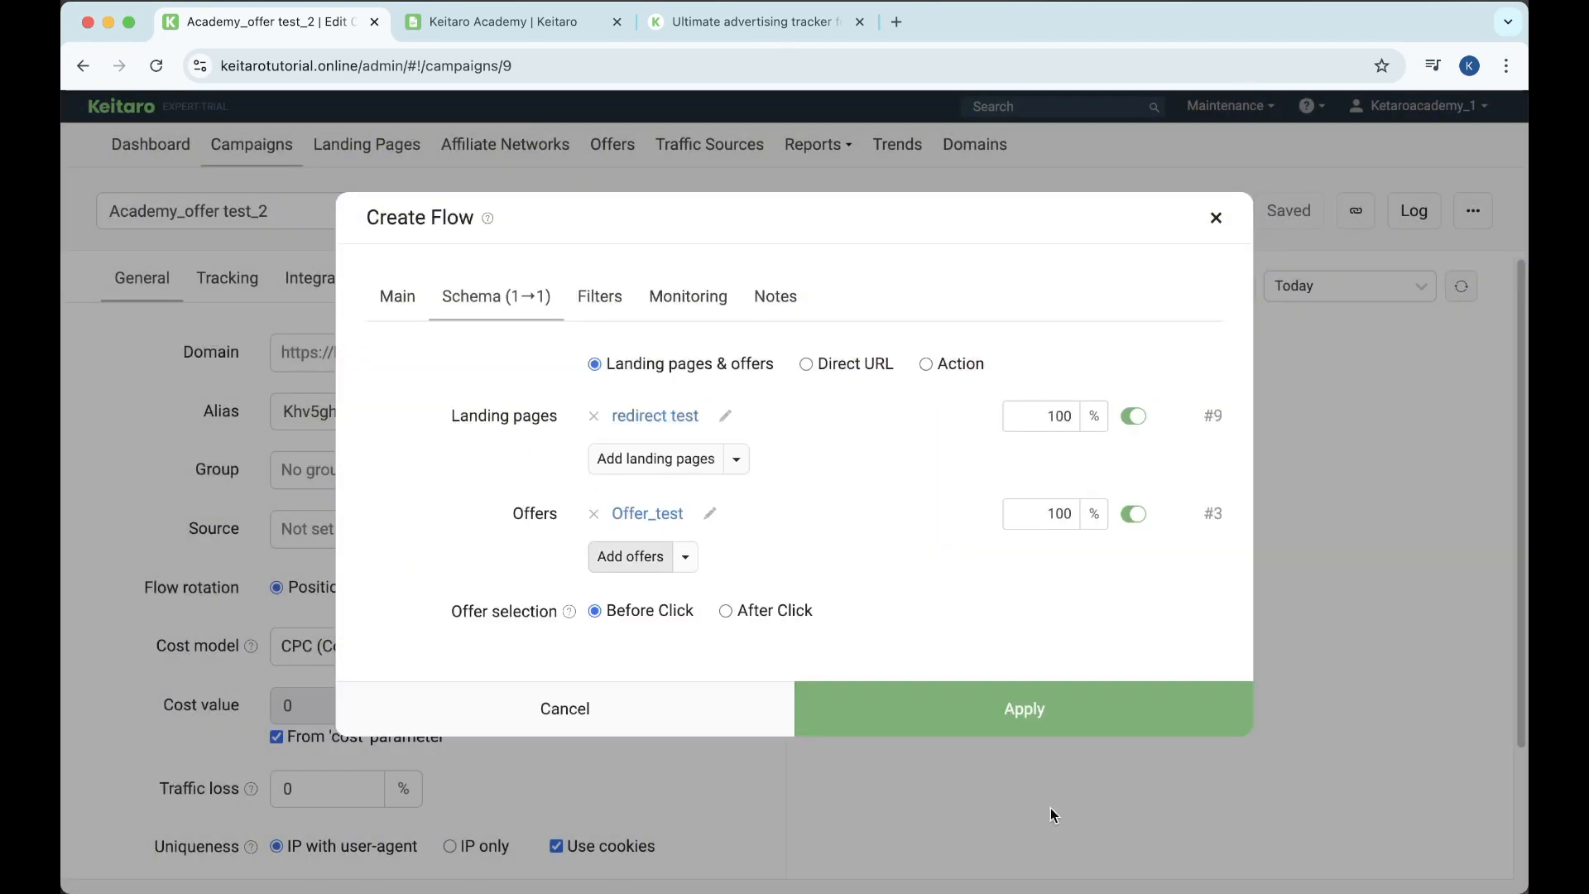
click(1003, 711)
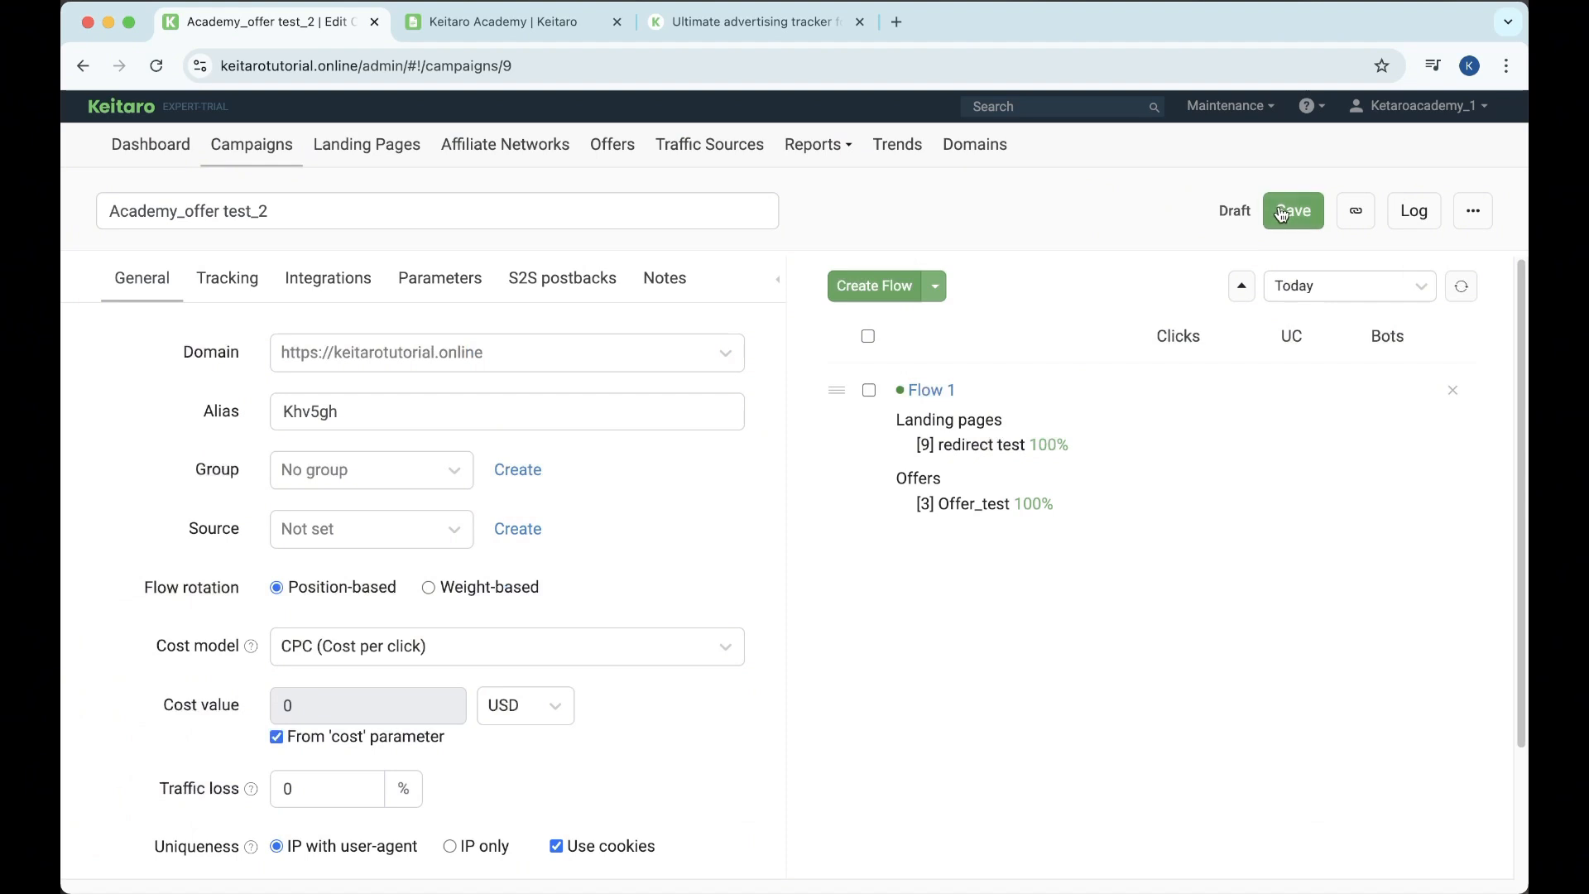
click(1282, 214)
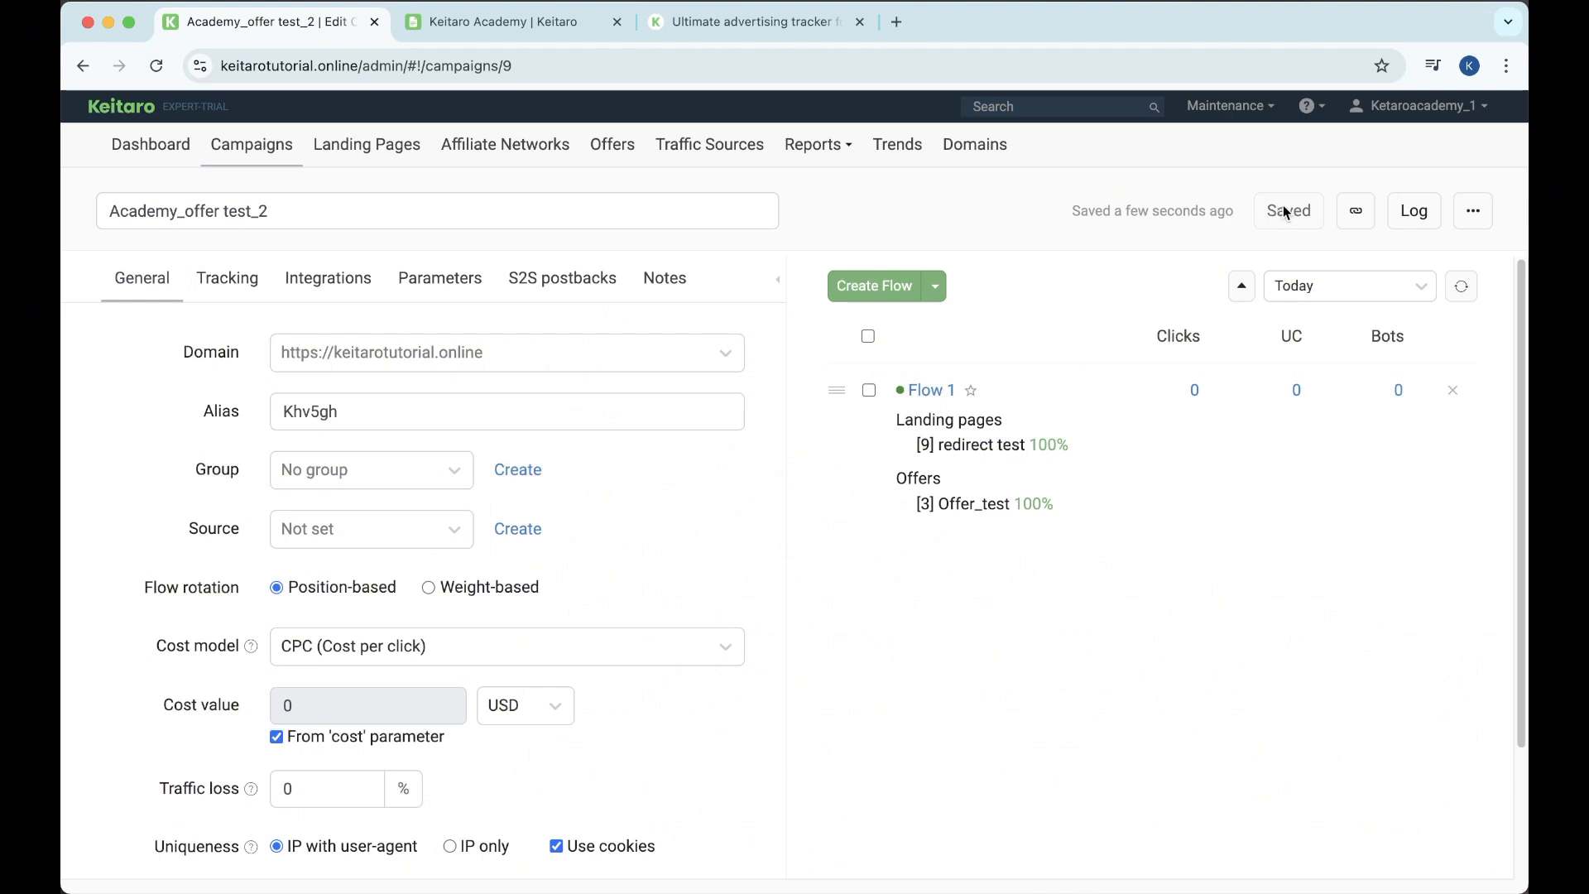
Copy the campaign link, open it in a new tab and test where the Get KGrid button leads.
click(1355, 210)
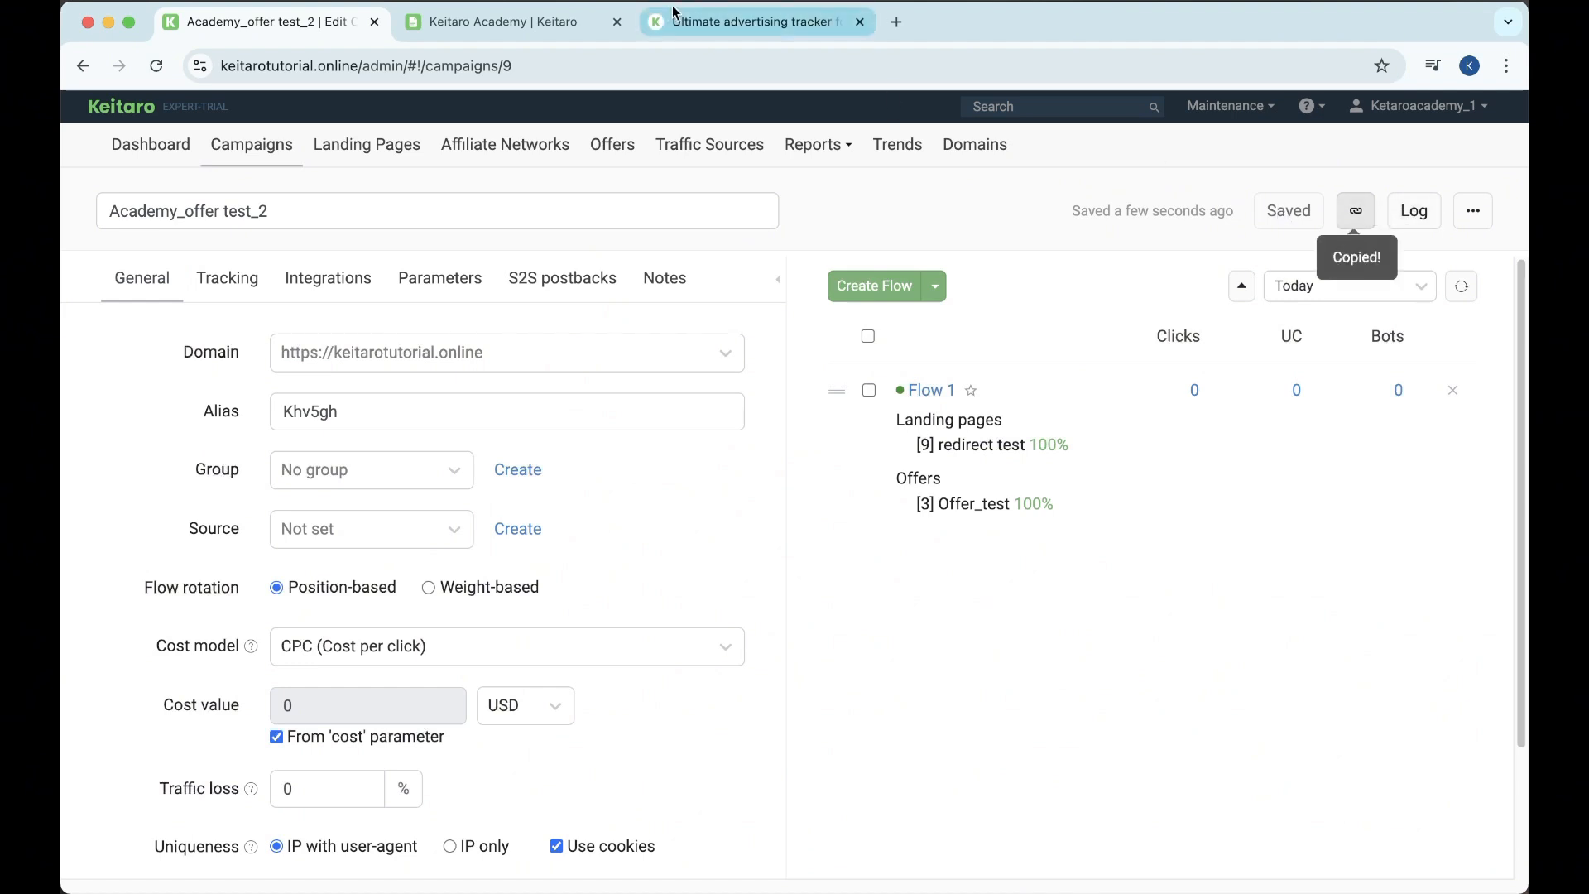
click(898, 22)
key(super+v)
key(Return)
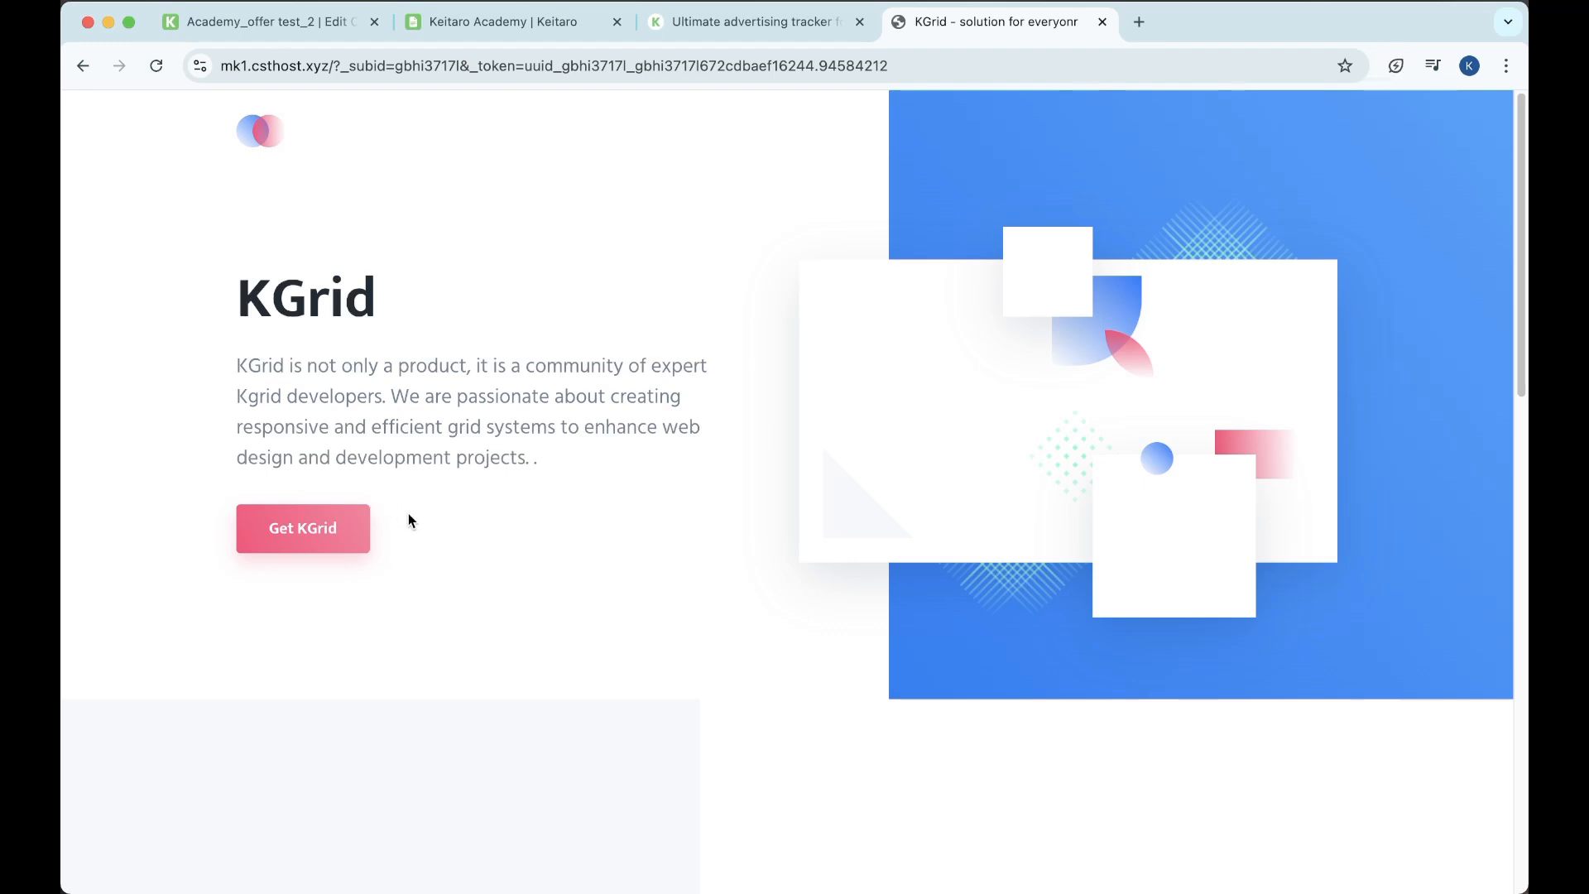
click(281, 530)
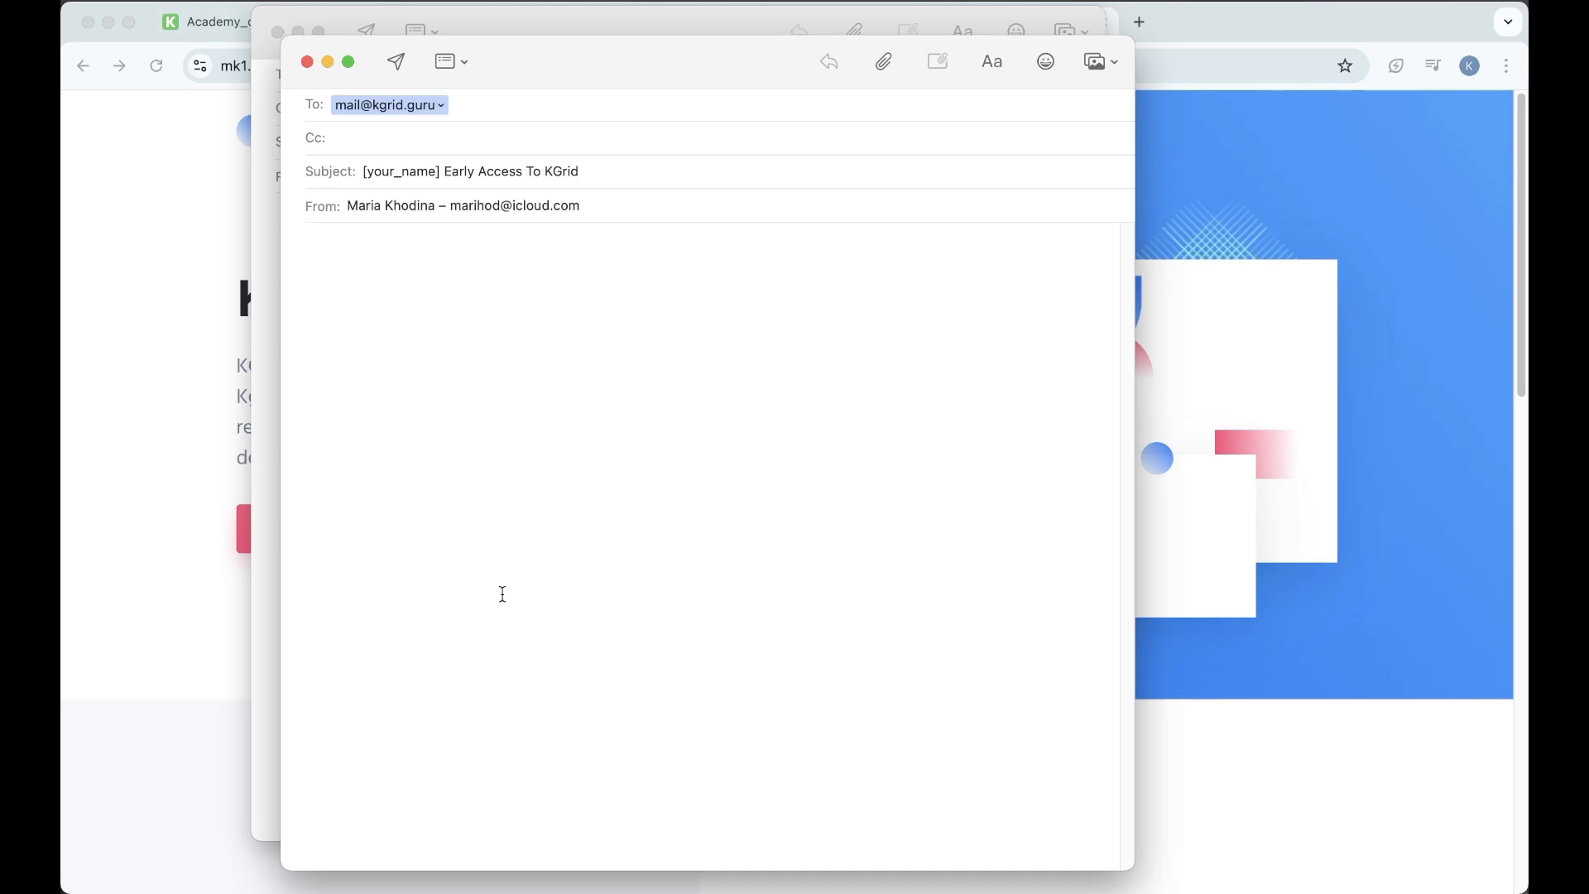
click(219, 476)
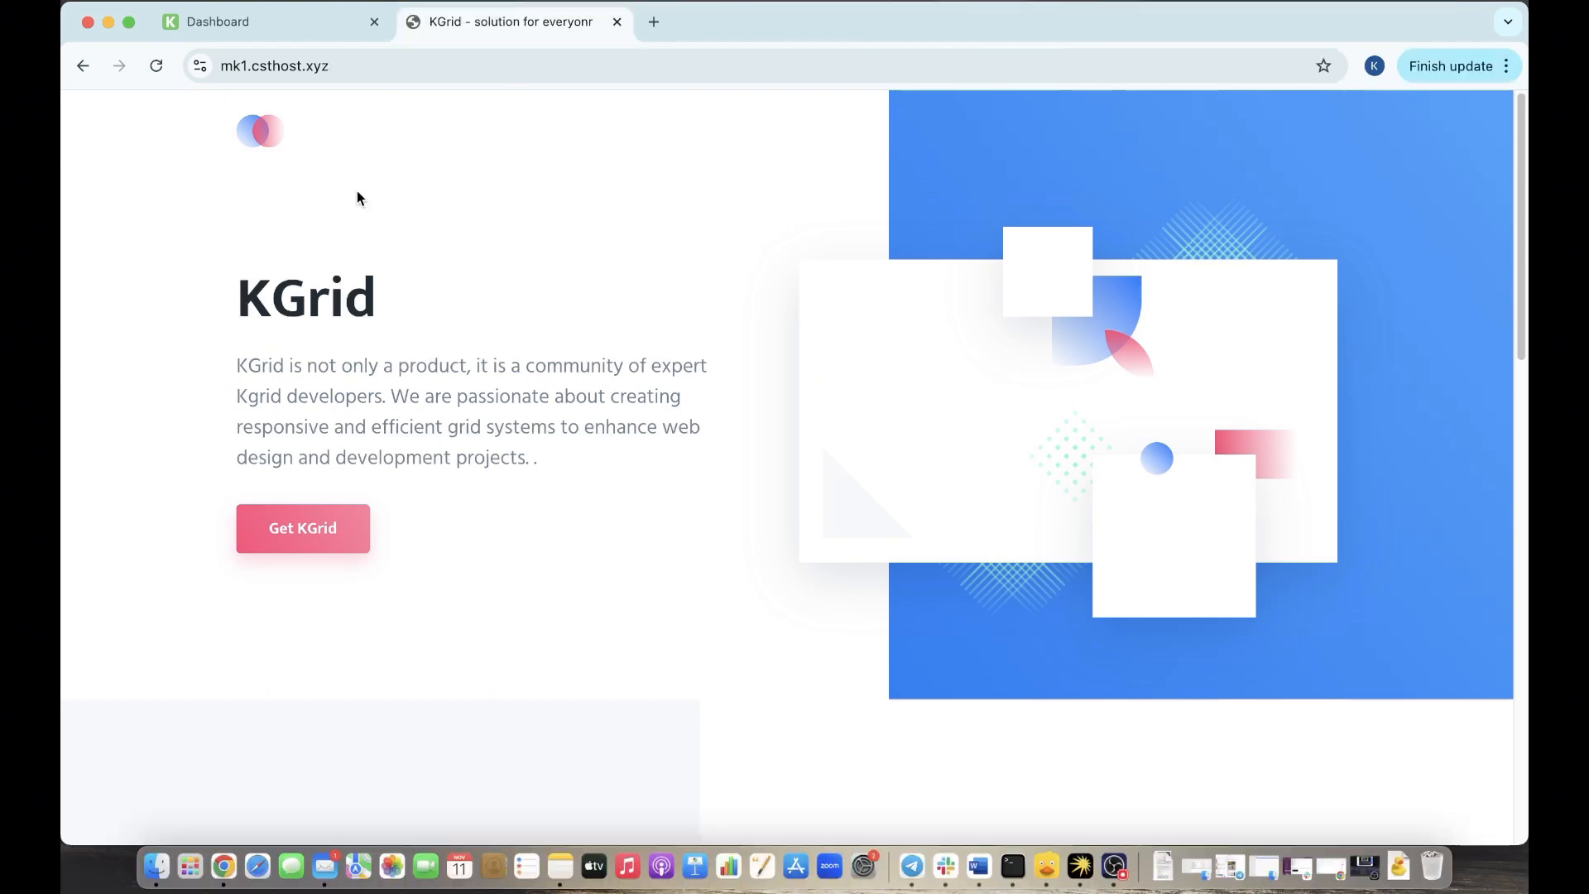
Switch to Cyberduck and open index.html from the mk1.csthost.xyz folder for editing in Code.
click(1047, 866)
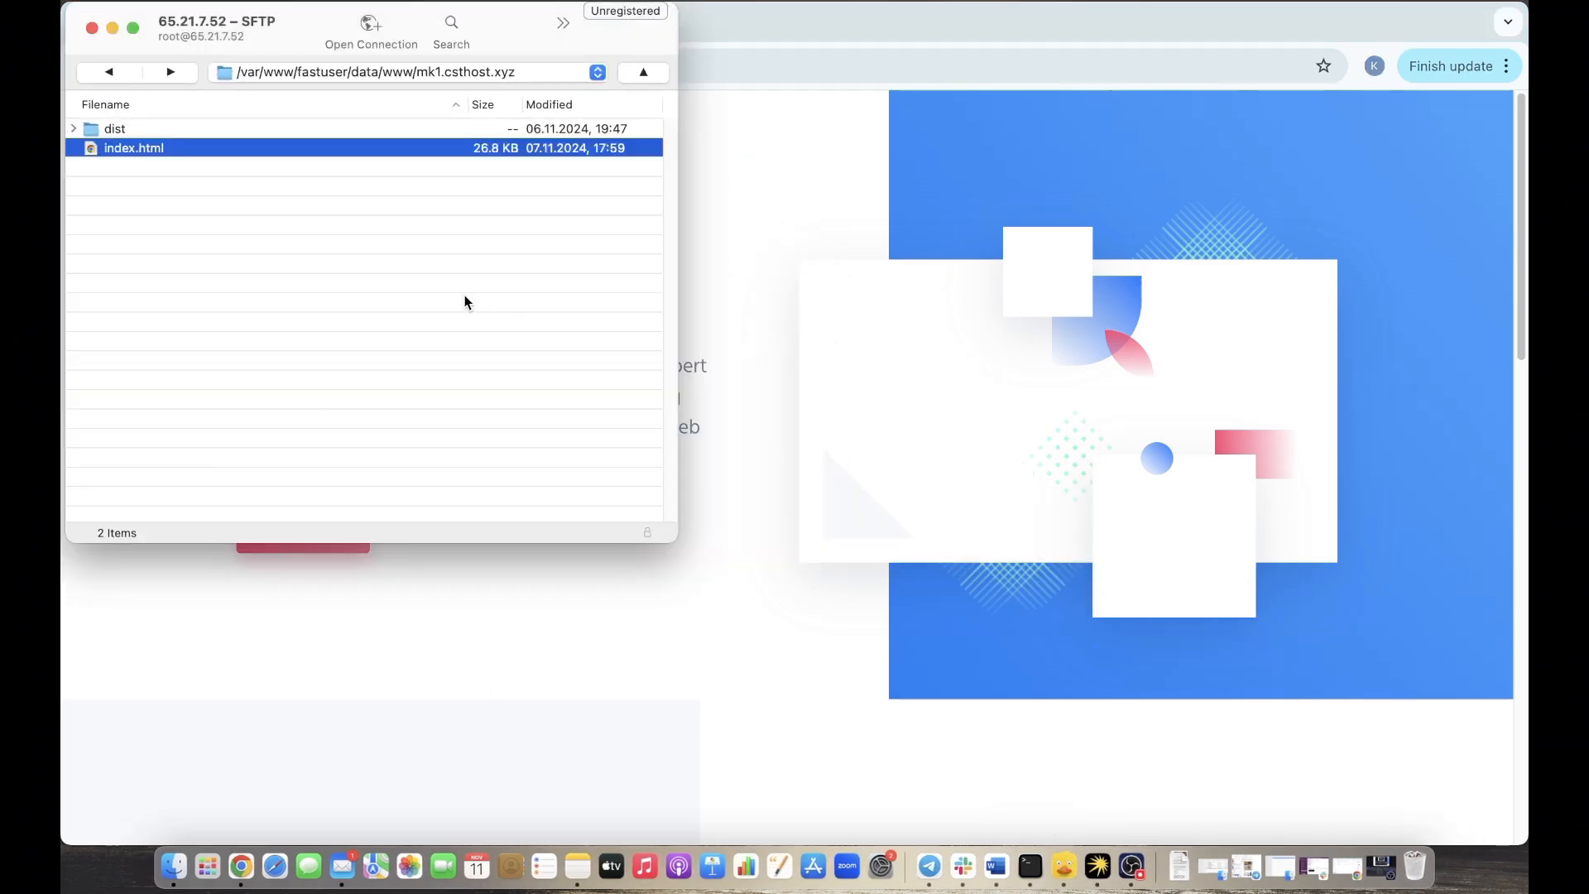
click(225, 197)
click(115, 153)
right_click(153, 154)
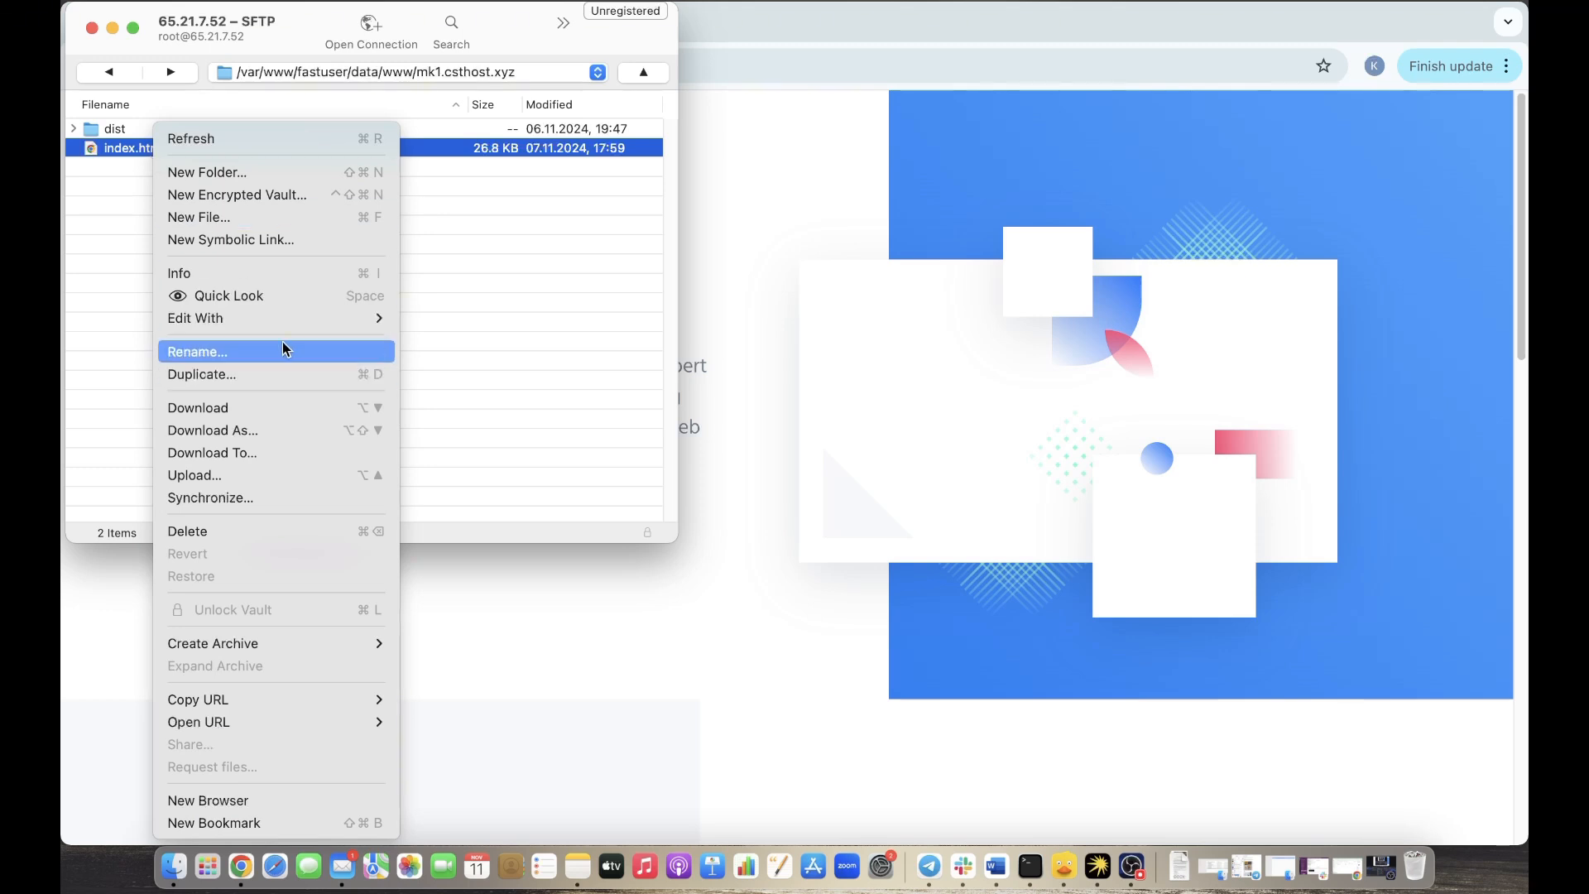
mouse_move(278, 321)
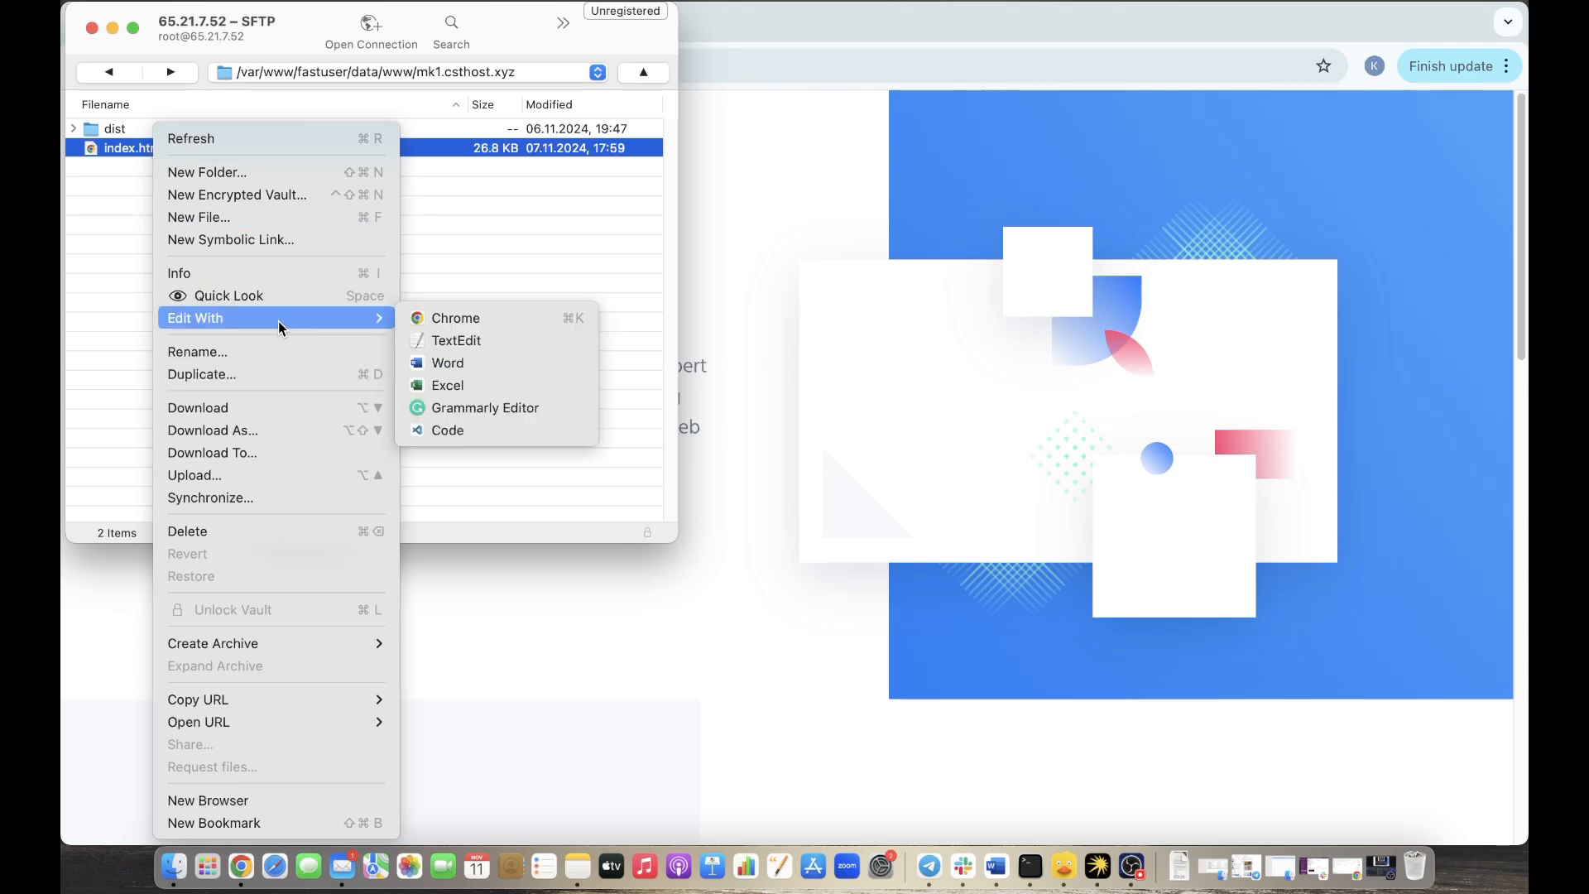
click(511, 422)
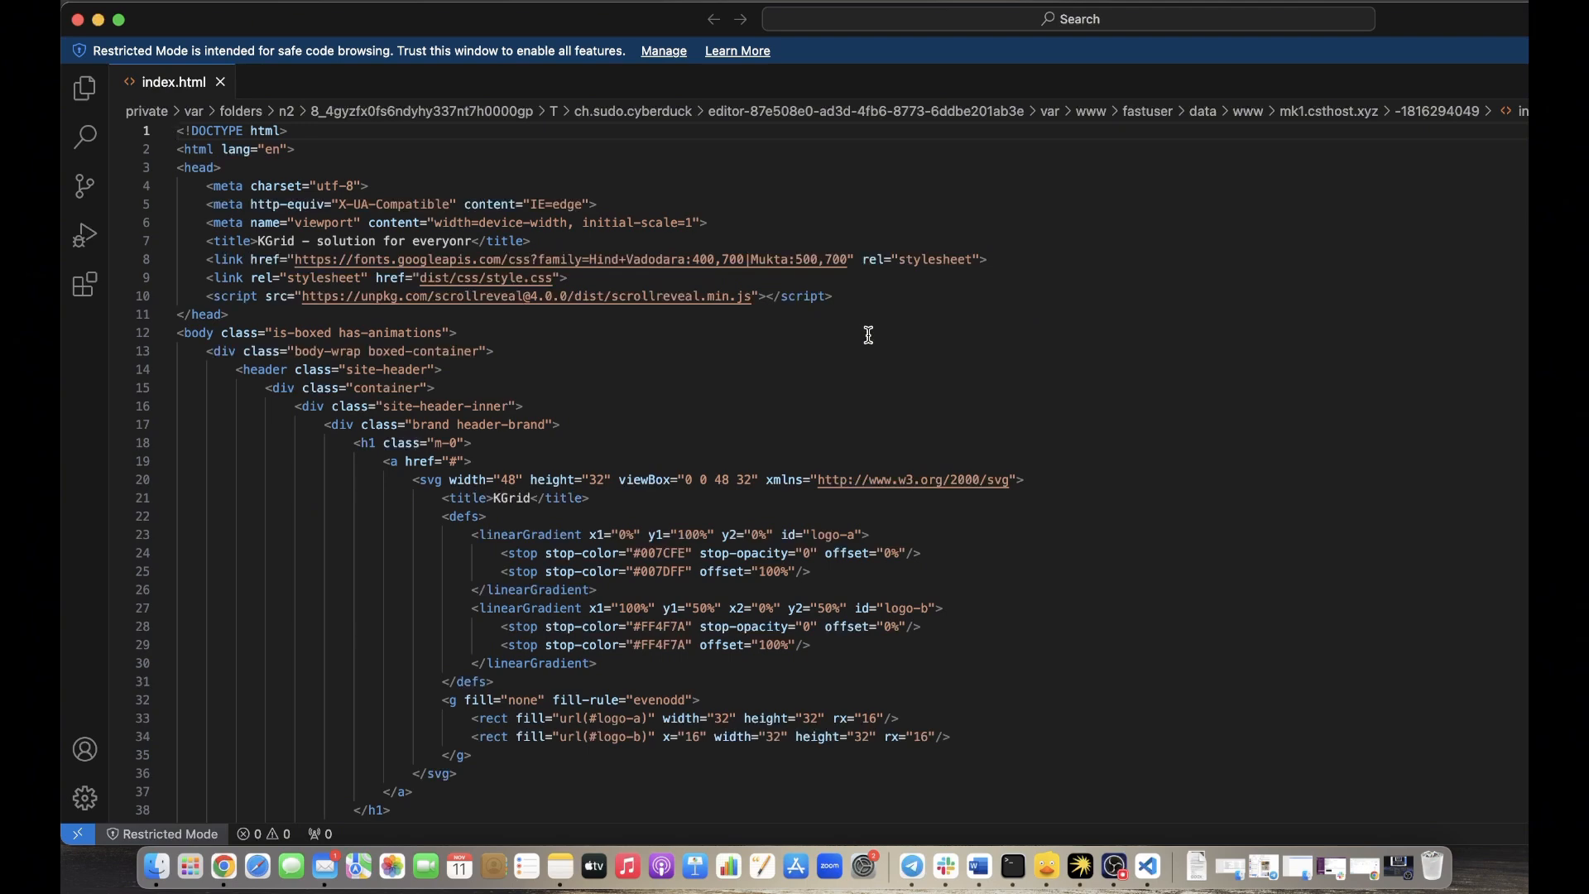
Search index.html for "get kgrid" and examine the href in the button's link.
key(super+f)
text(ge)
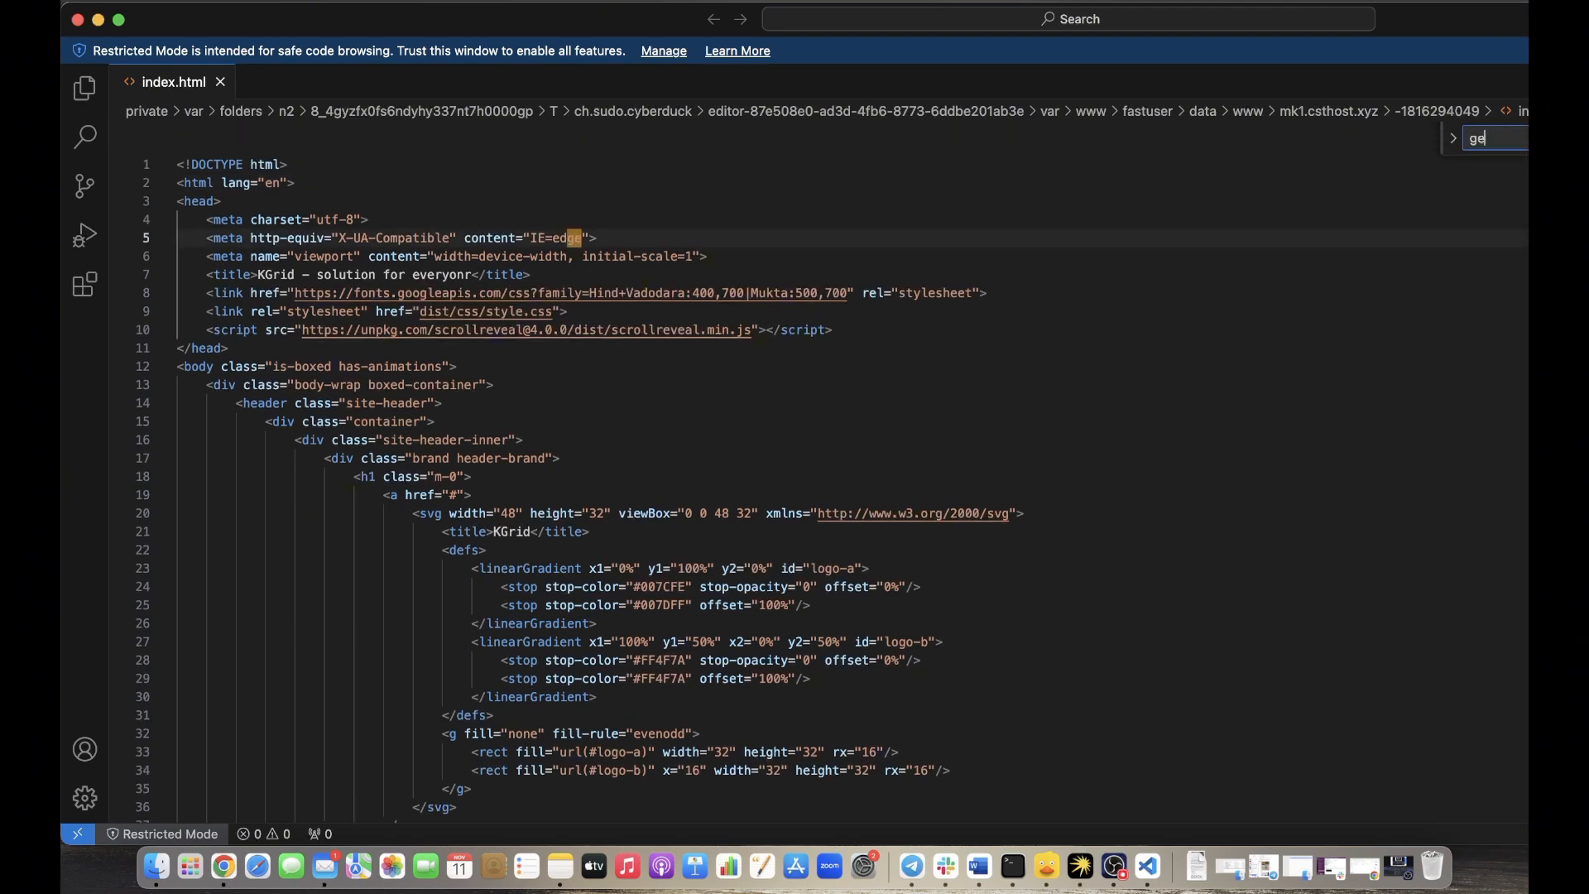
text(t kgri)
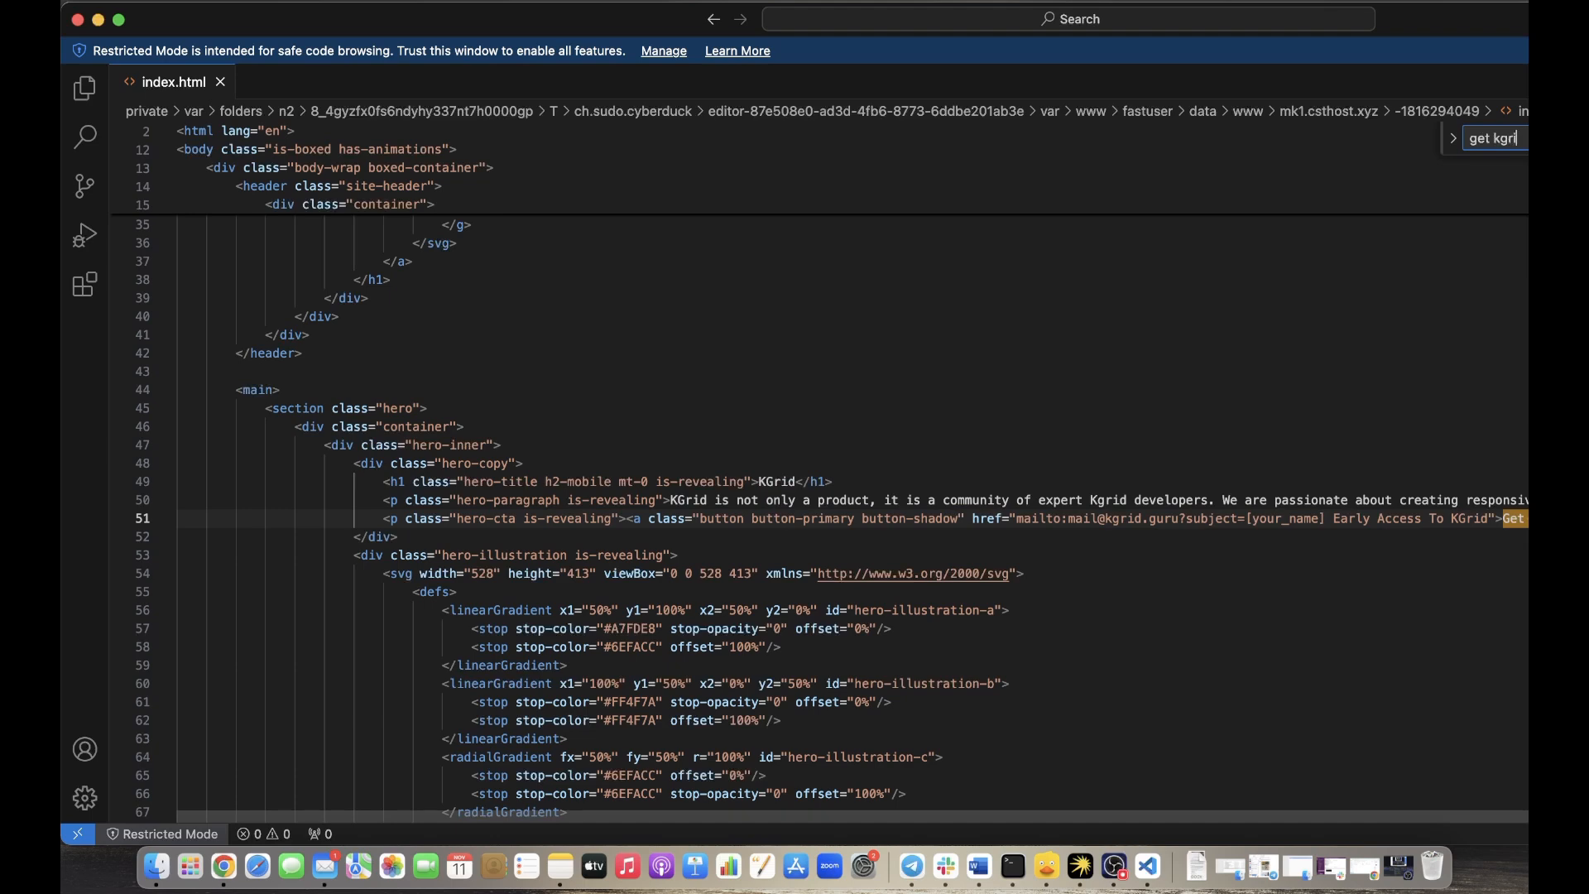
text(d)
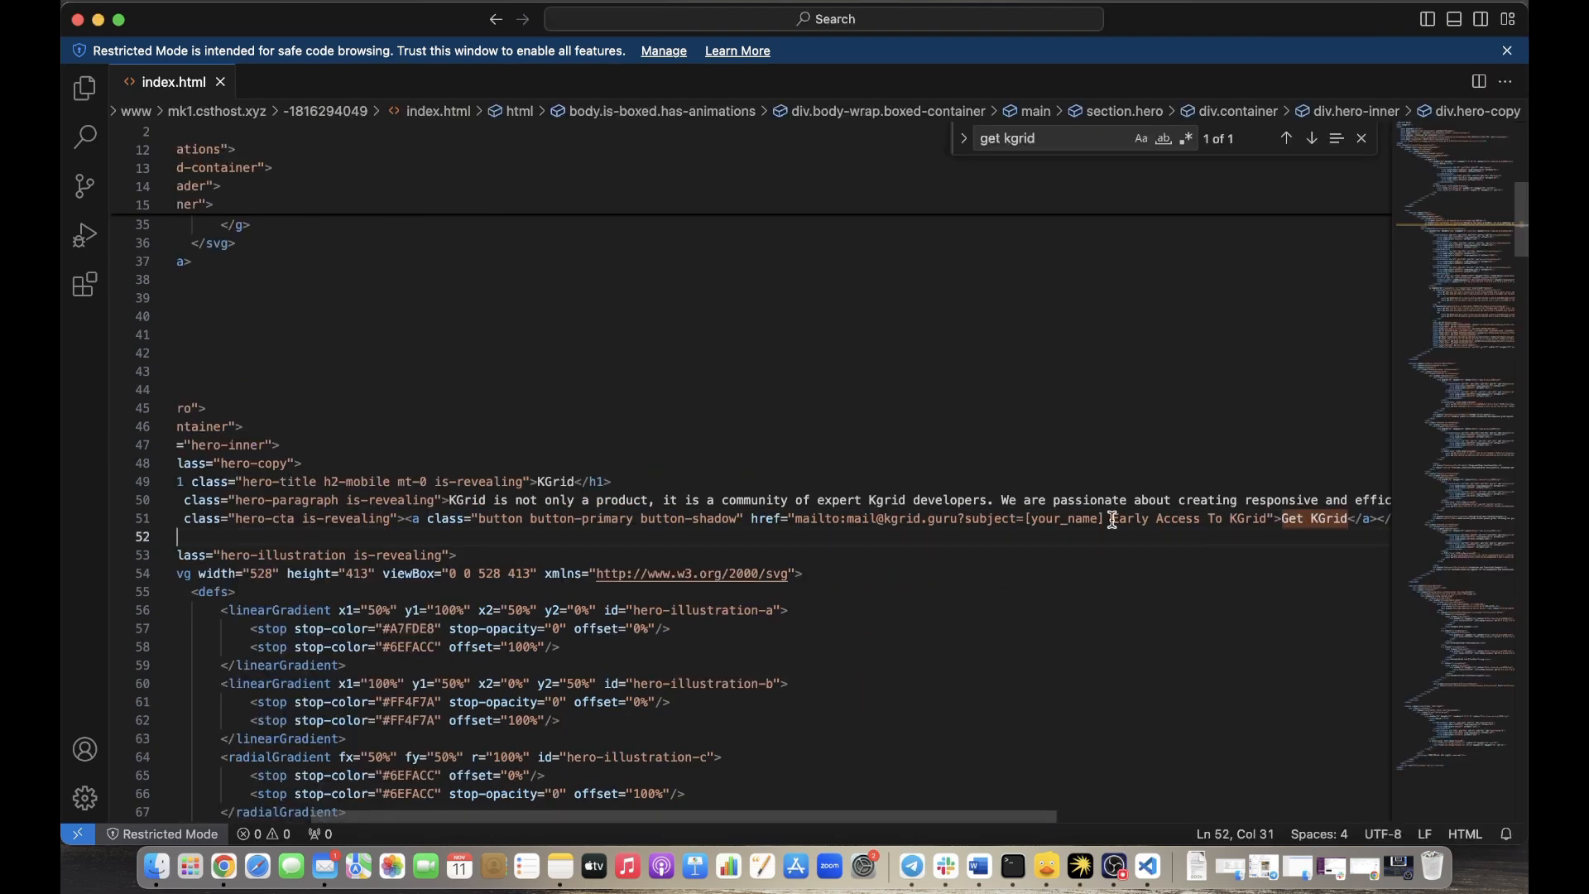
drag(1113, 519, 1379, 514)
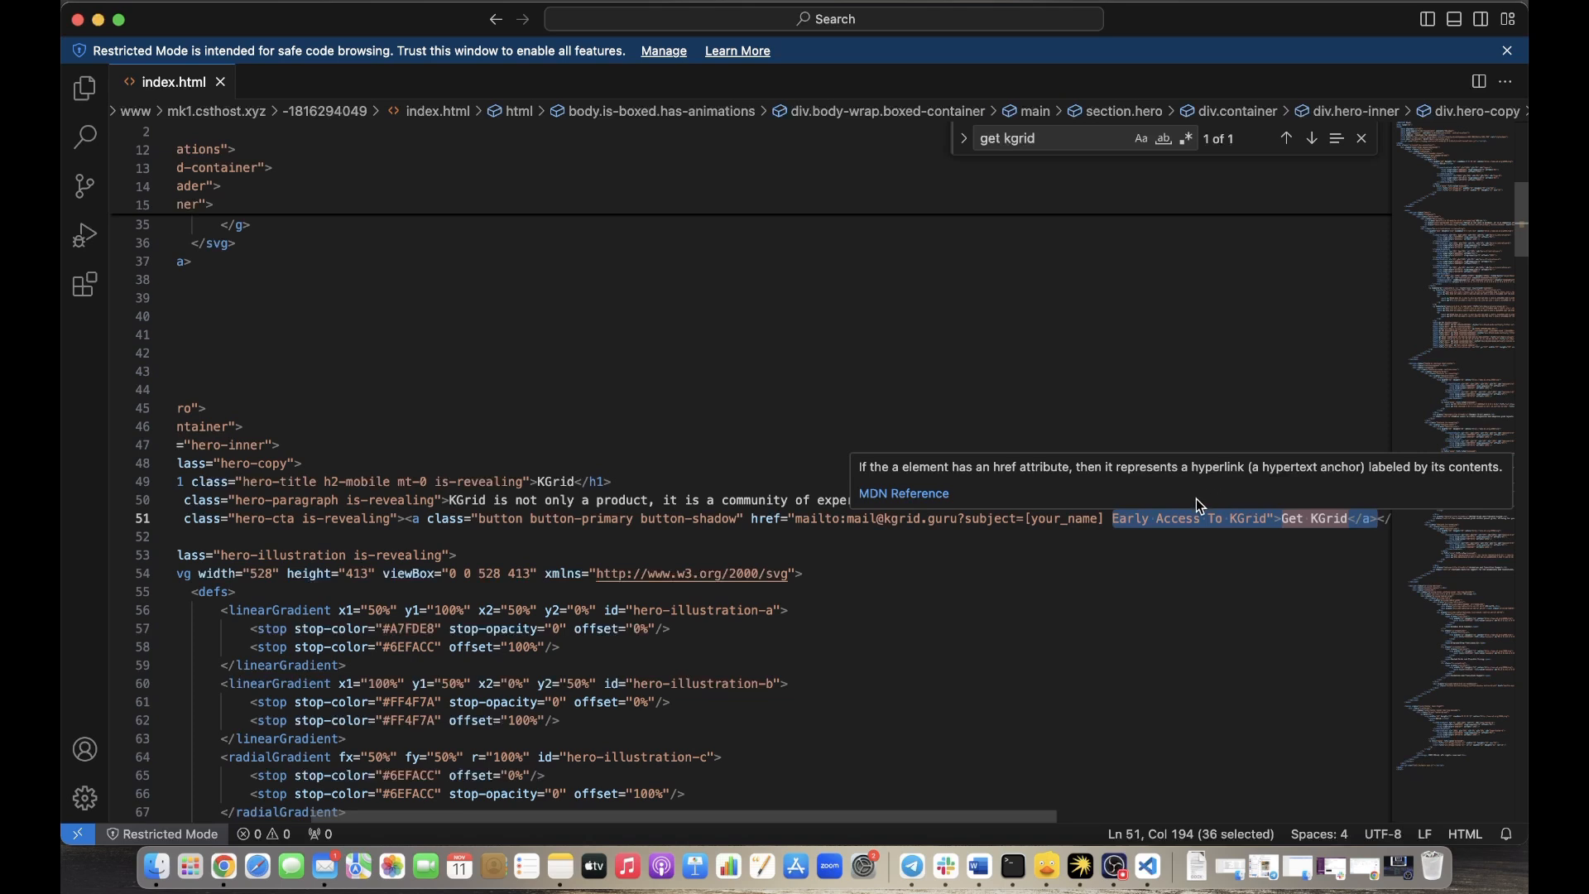
click(1249, 541)
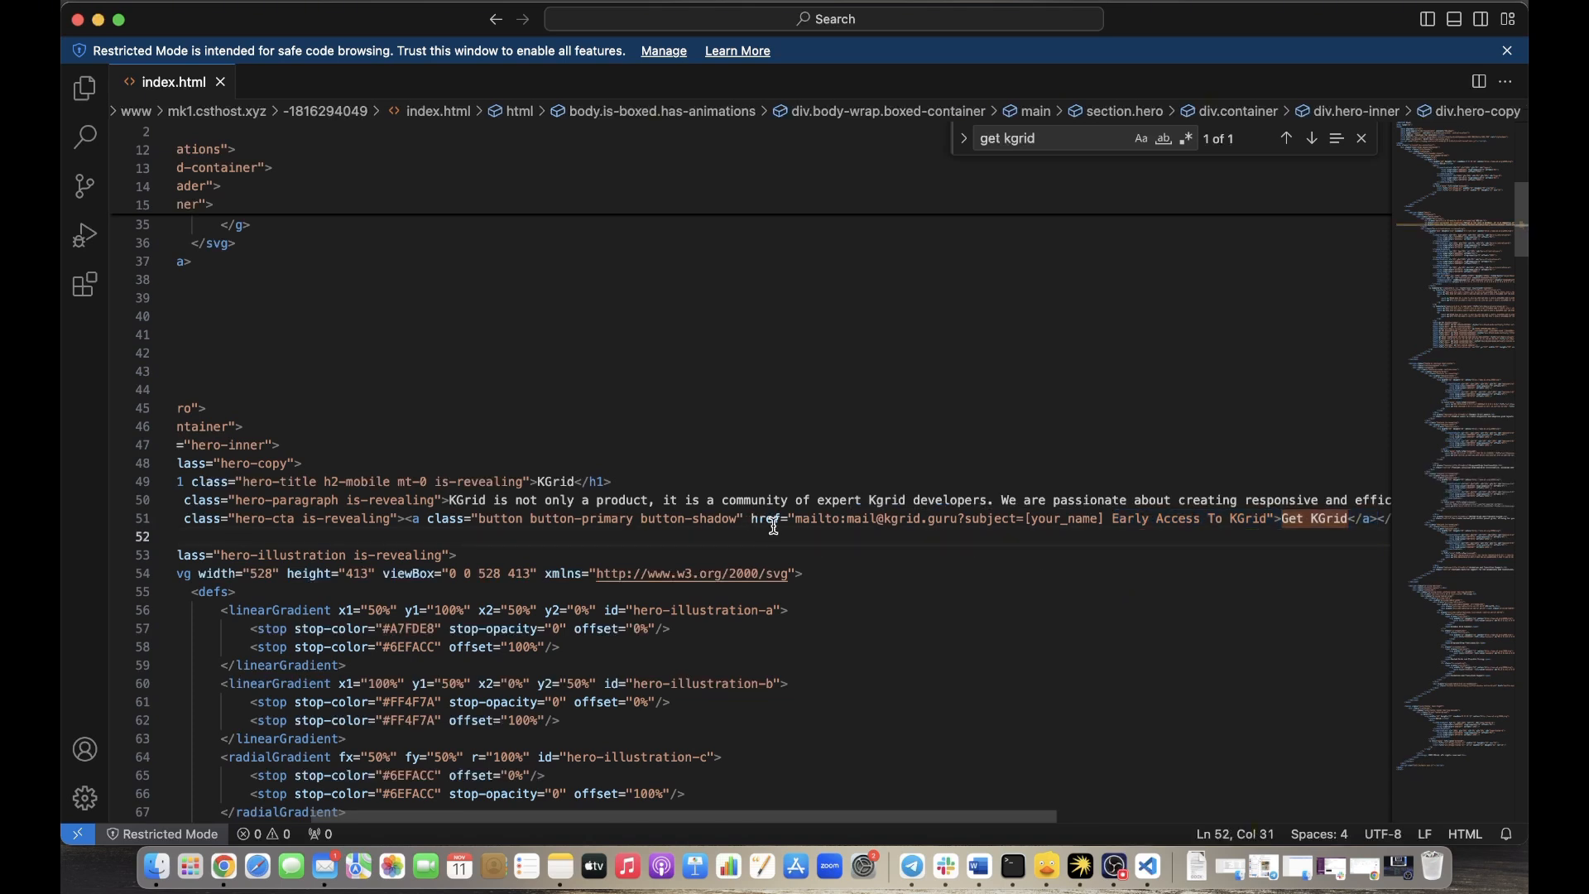
drag(796, 519, 811, 519)
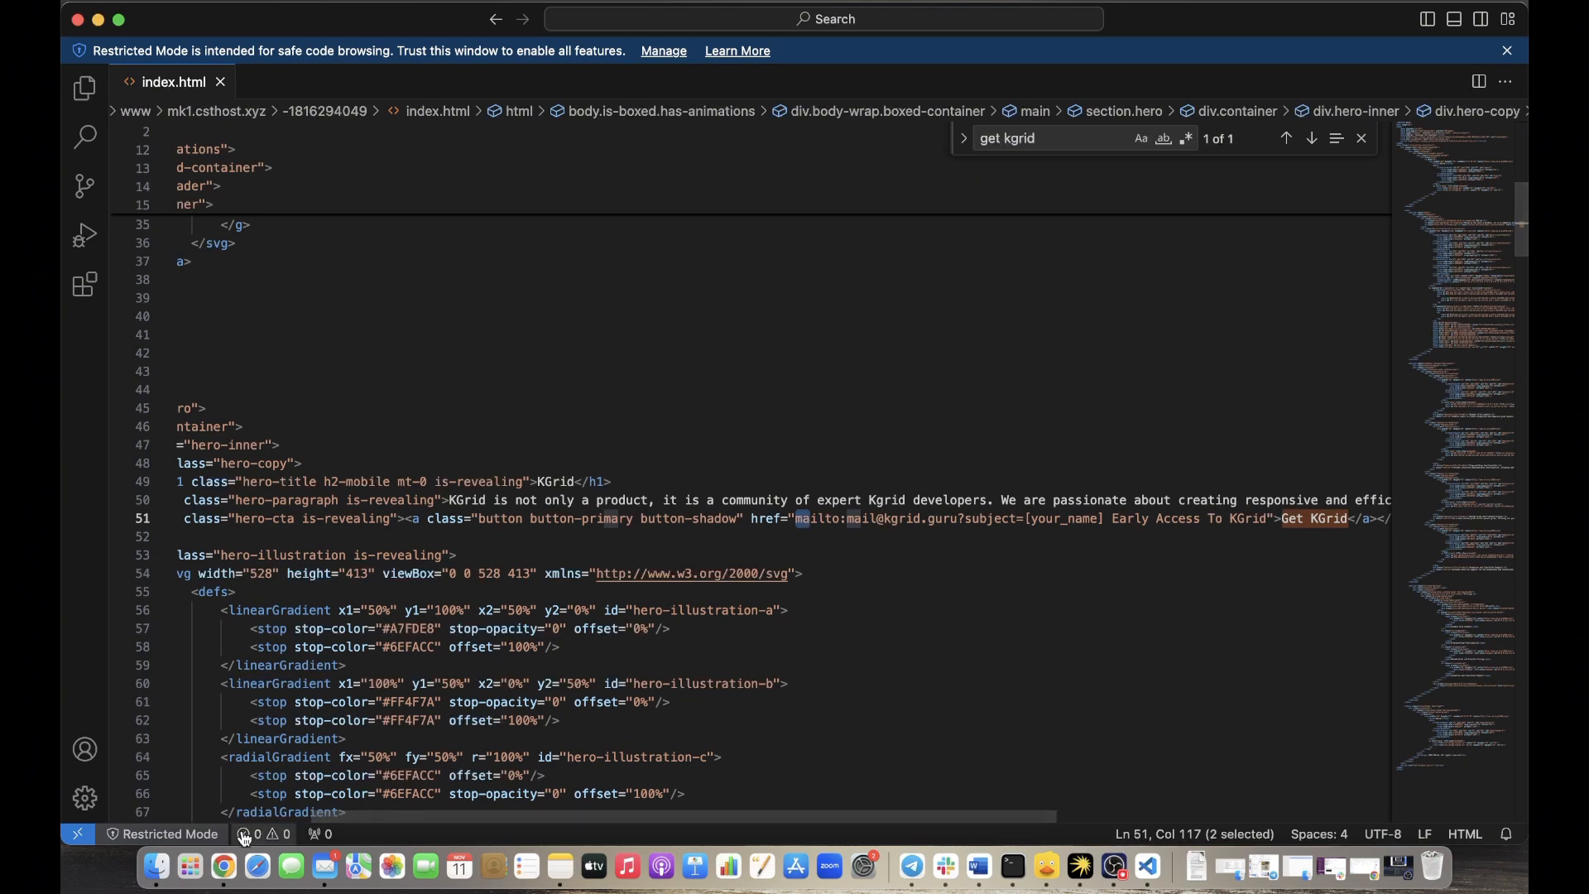
Switch to Google Chrome, open the "redirect test" landing page's settings in Keitaro and examine its JS offer link code.
click(225, 866)
click(307, 16)
click(359, 159)
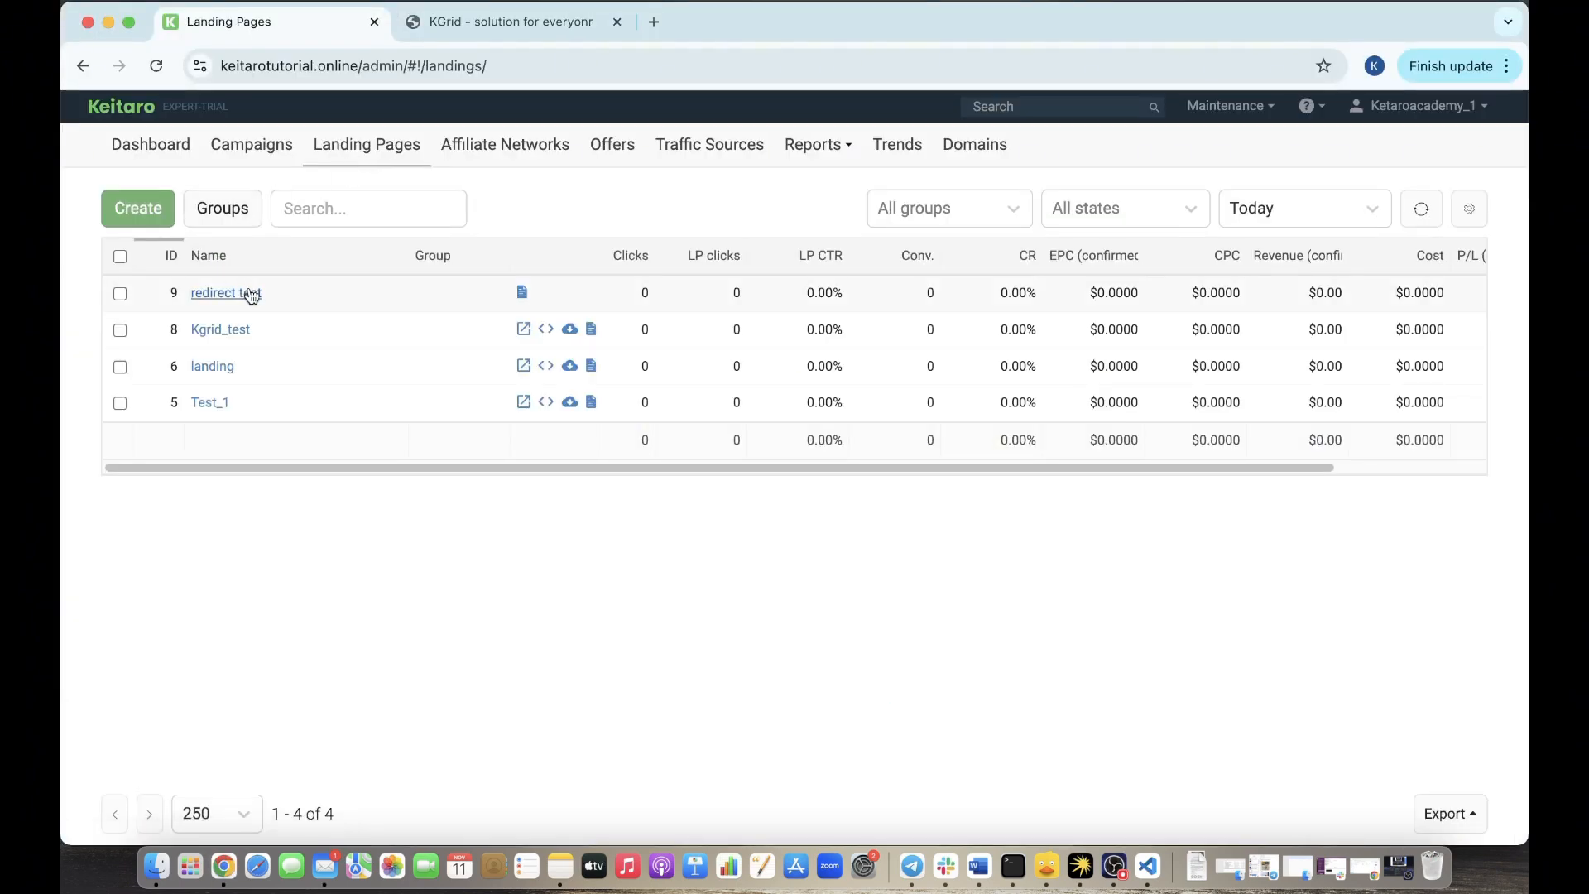
click(173, 285)
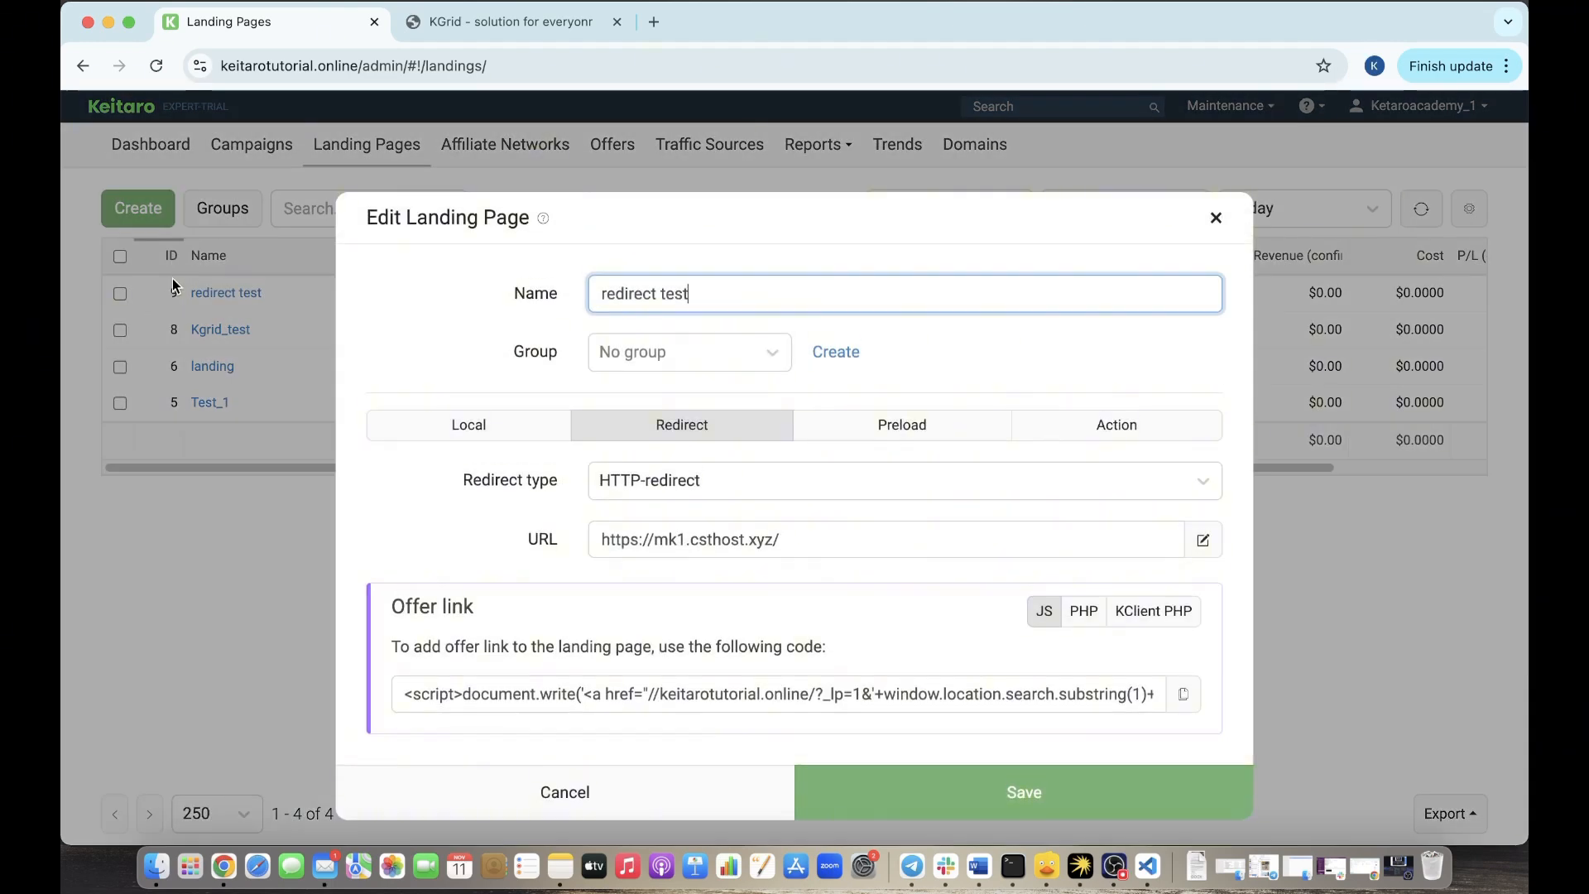
drag(383, 594, 1169, 725)
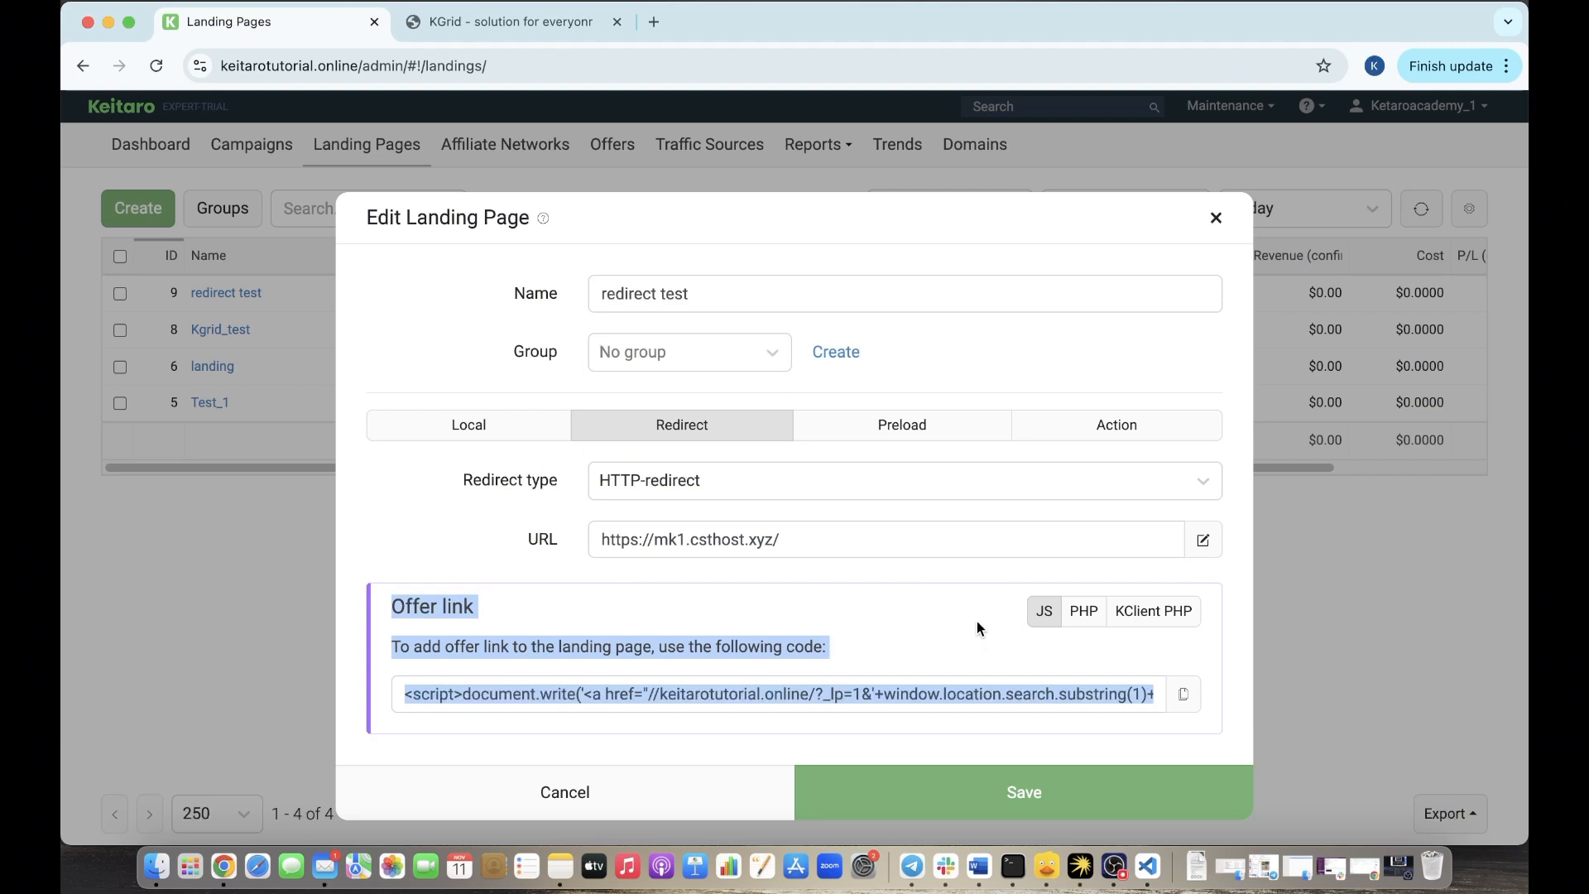
click(1005, 622)
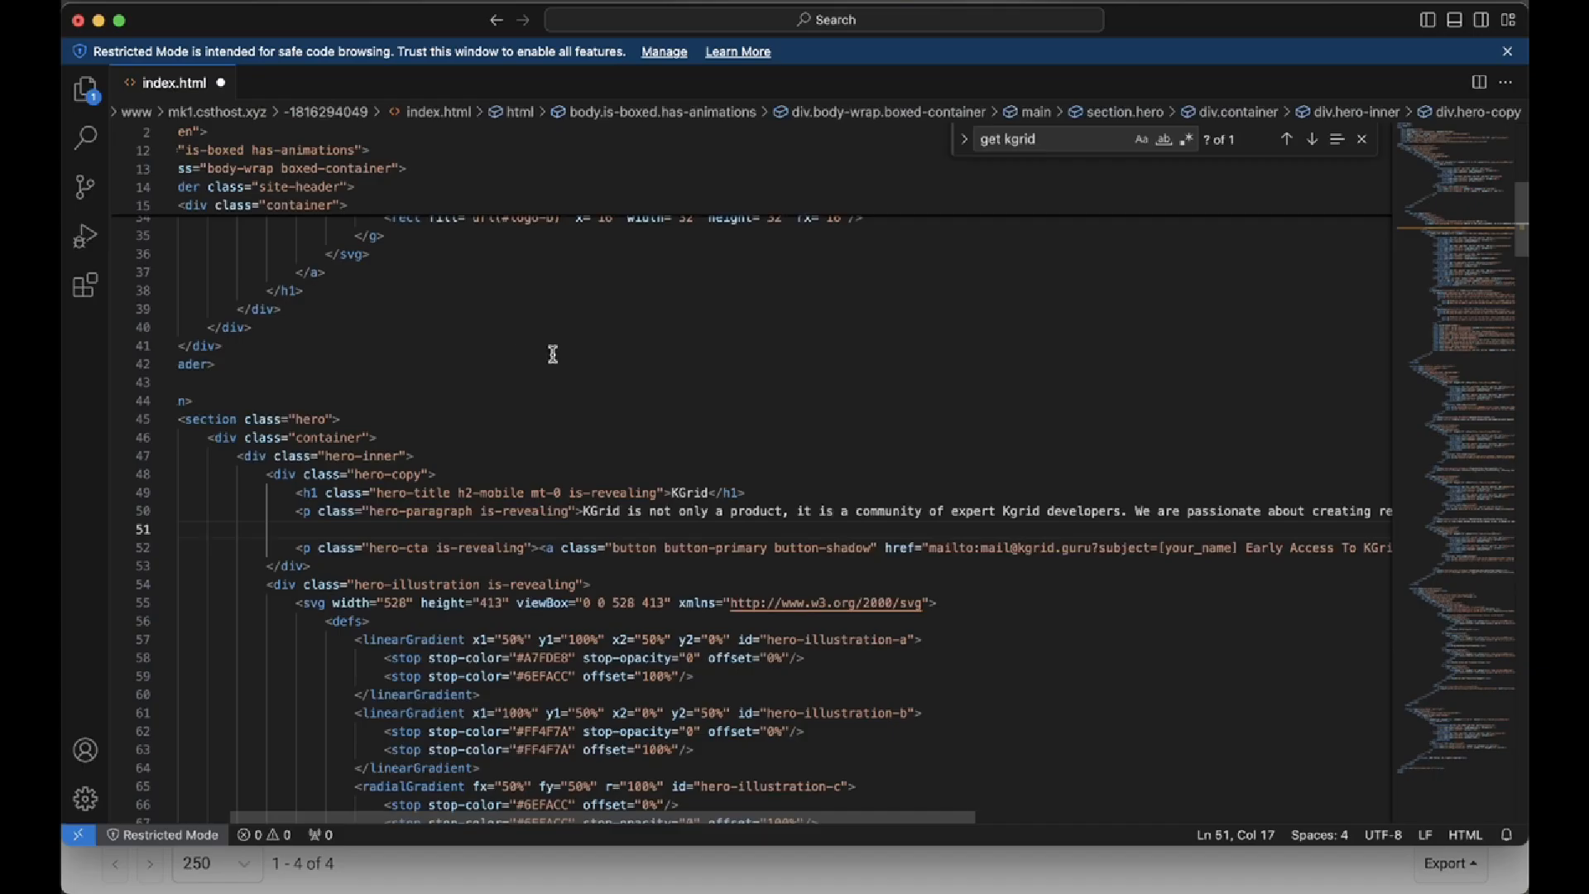
In Code, replace index.html's mailto Get KGrid button with Keitaro's JS offer link script using class "button button-primary button-shadow", and save the file.
mouse_move(335, 518)
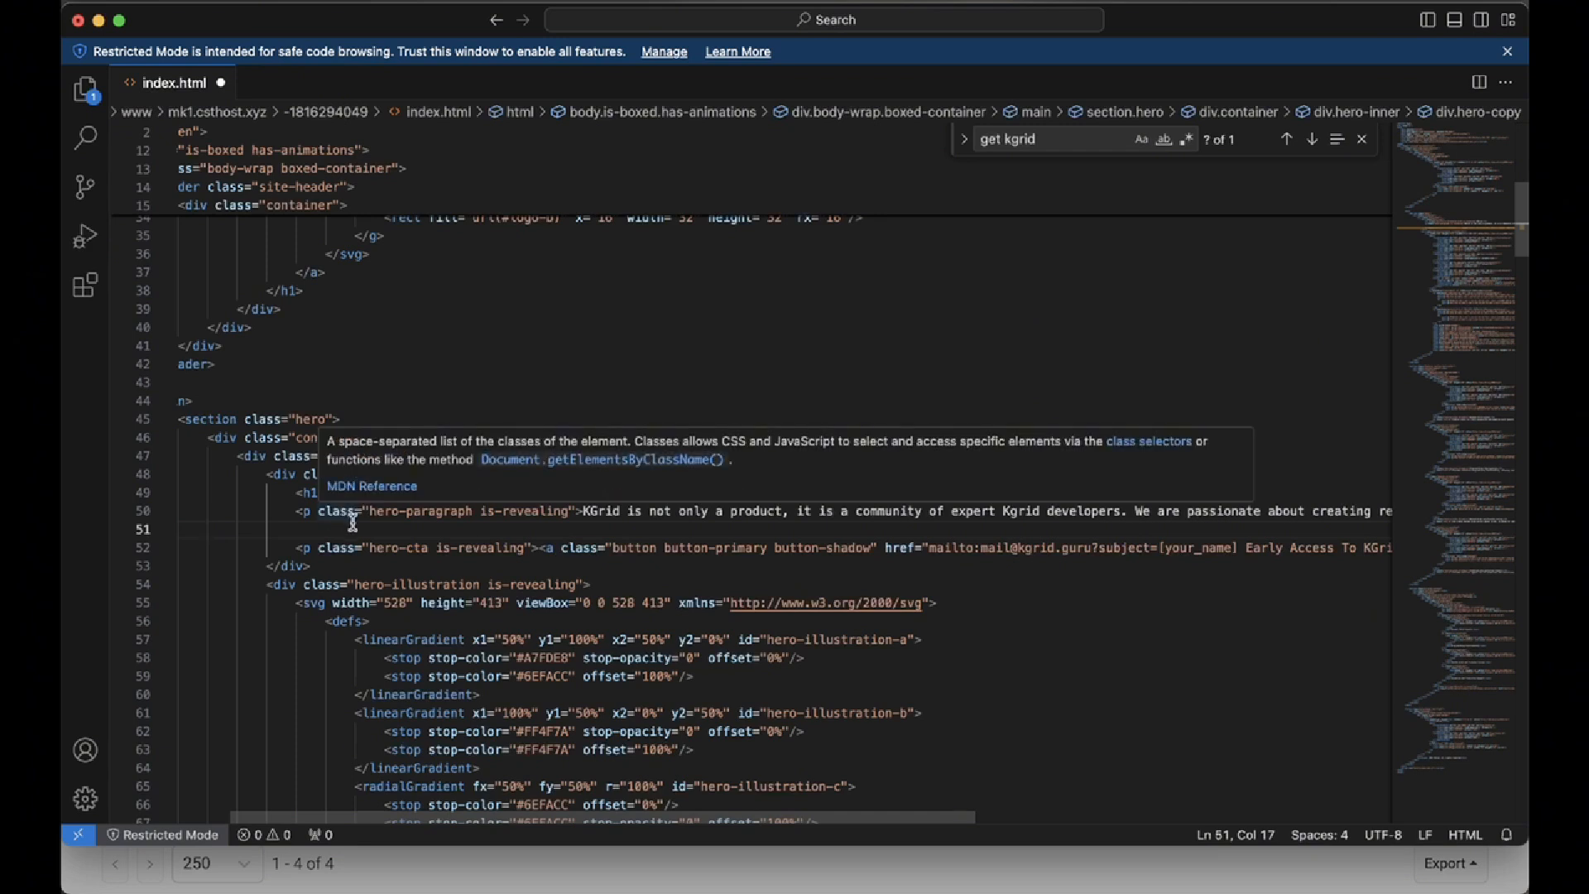
drag(613, 548, 1116, 570)
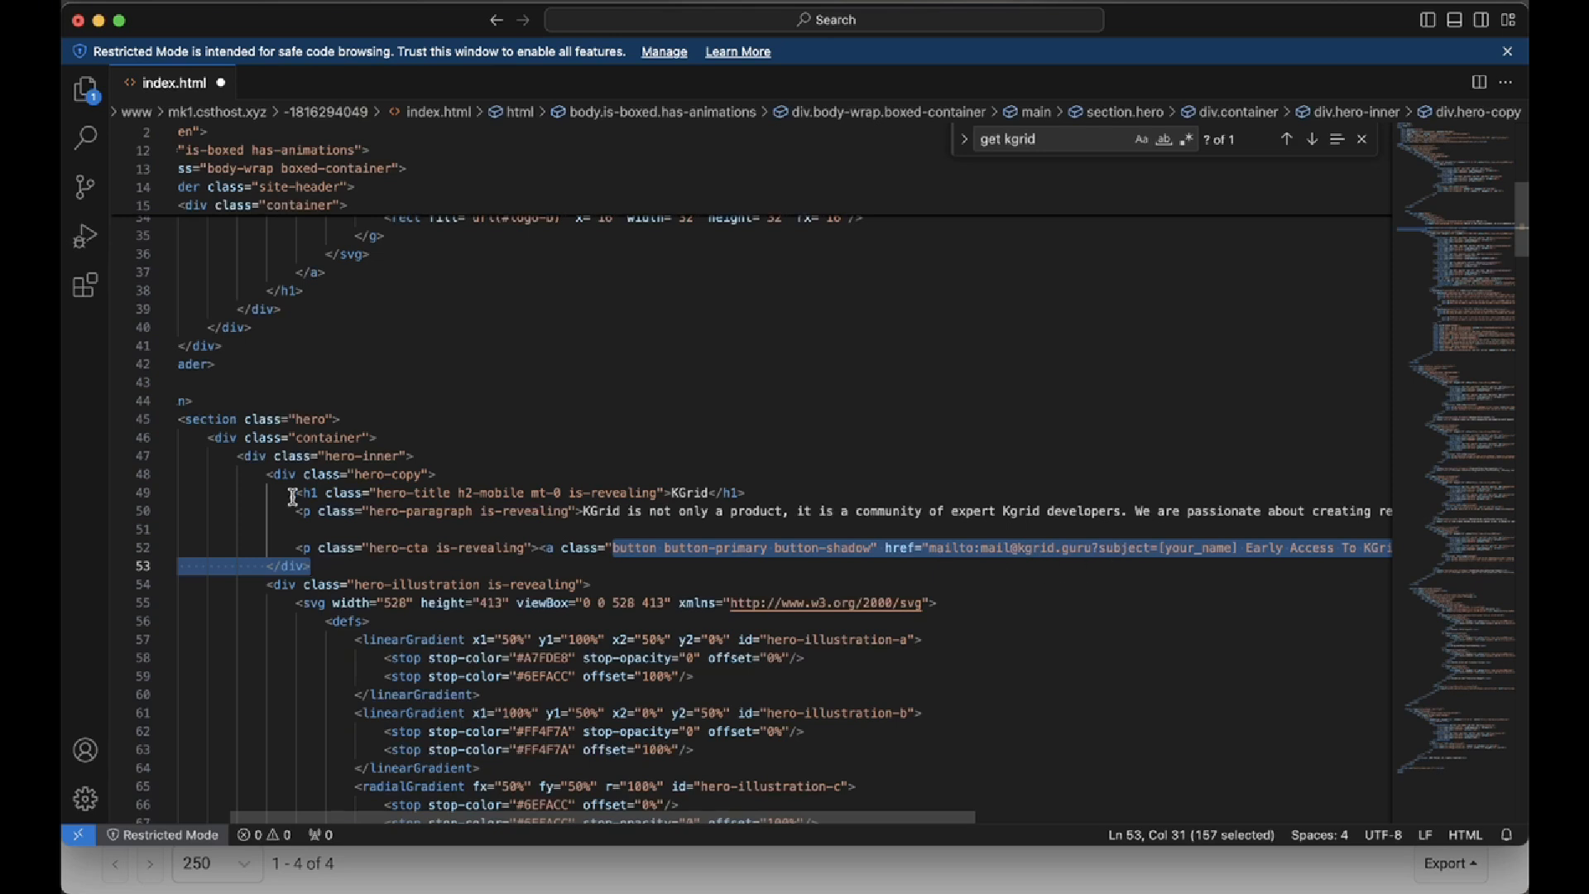
click(305, 527)
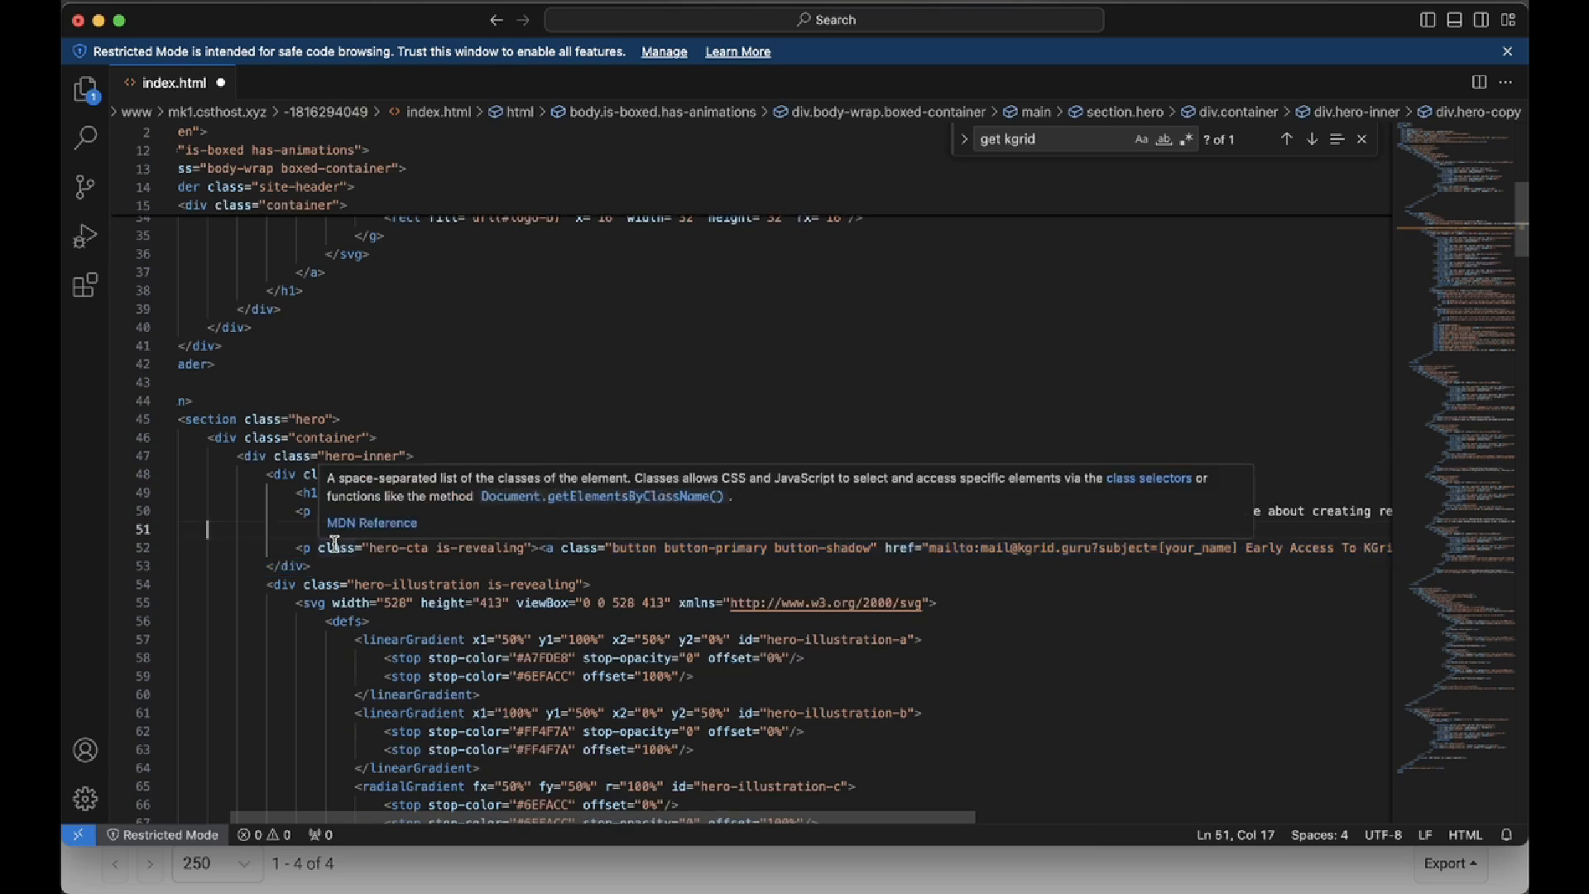
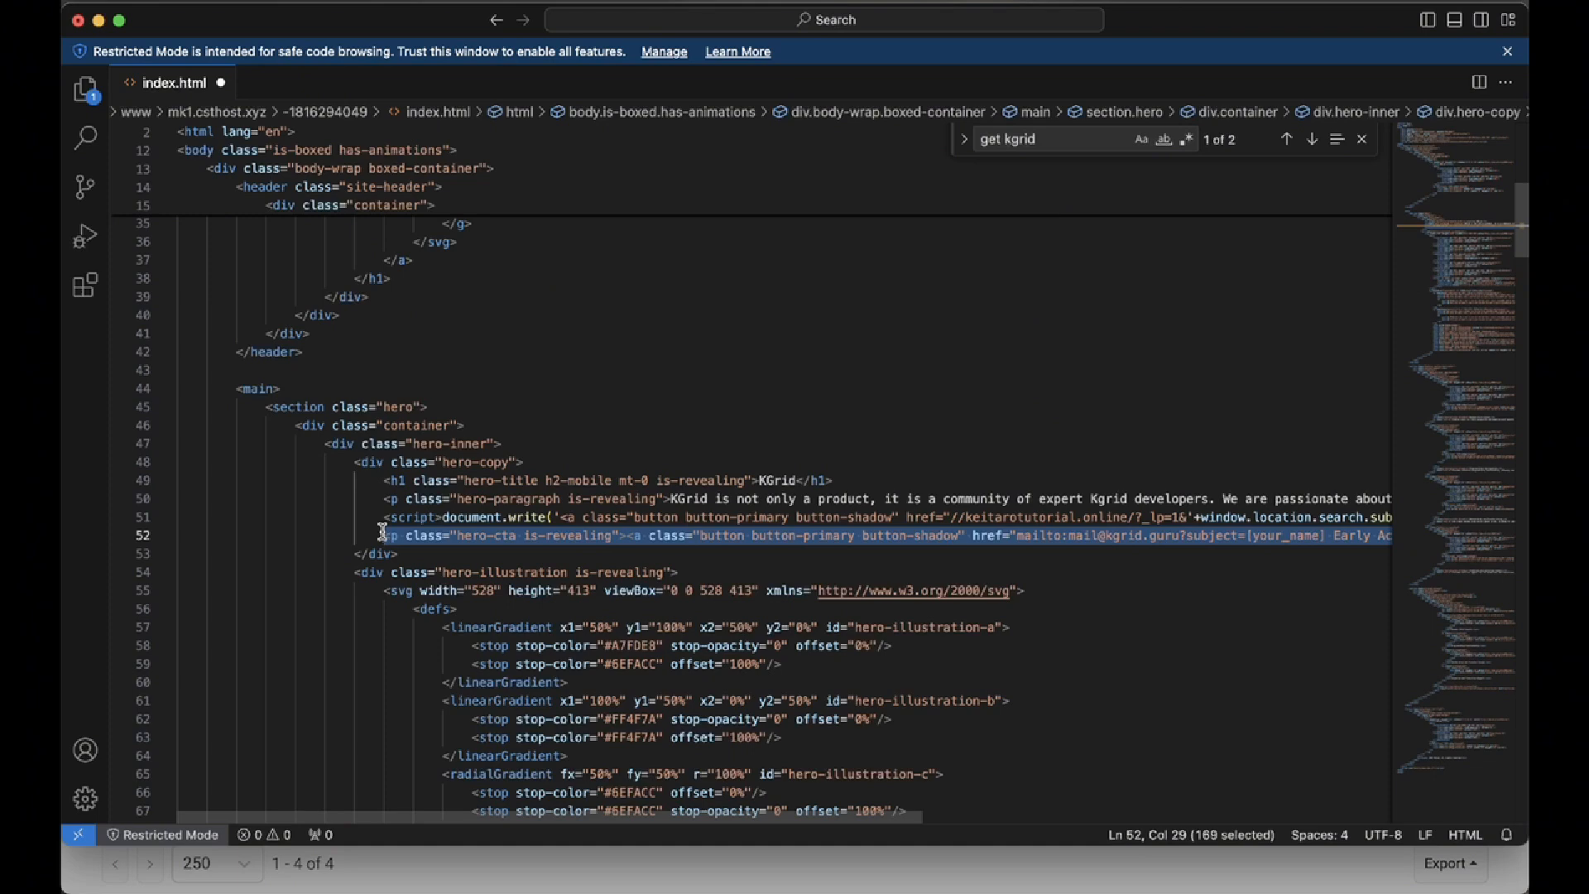
key(BackSpace)
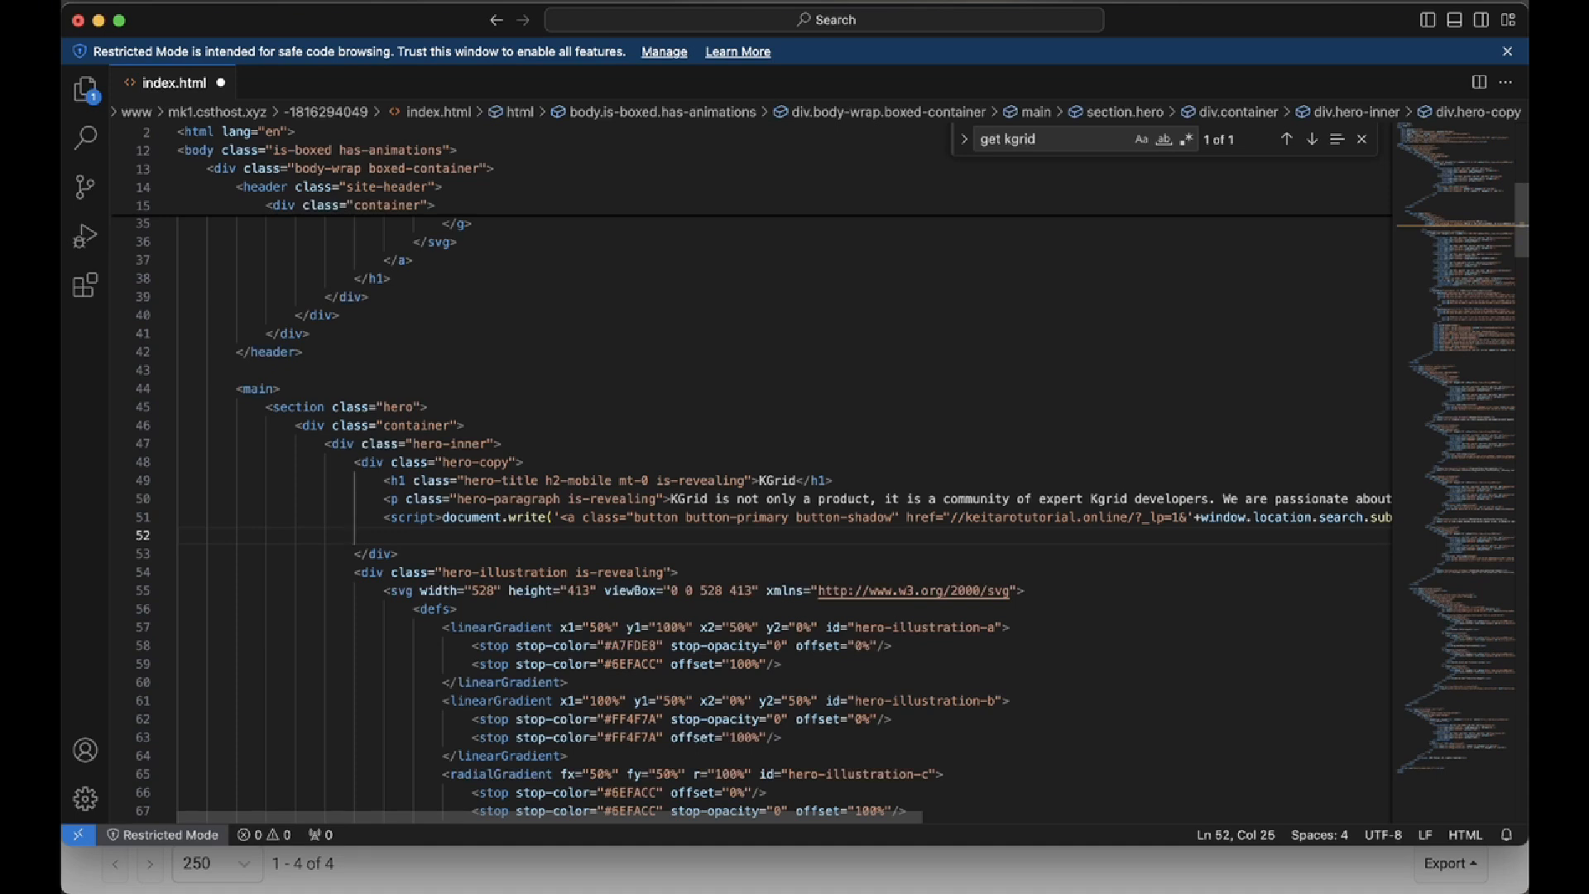
key(super+s)
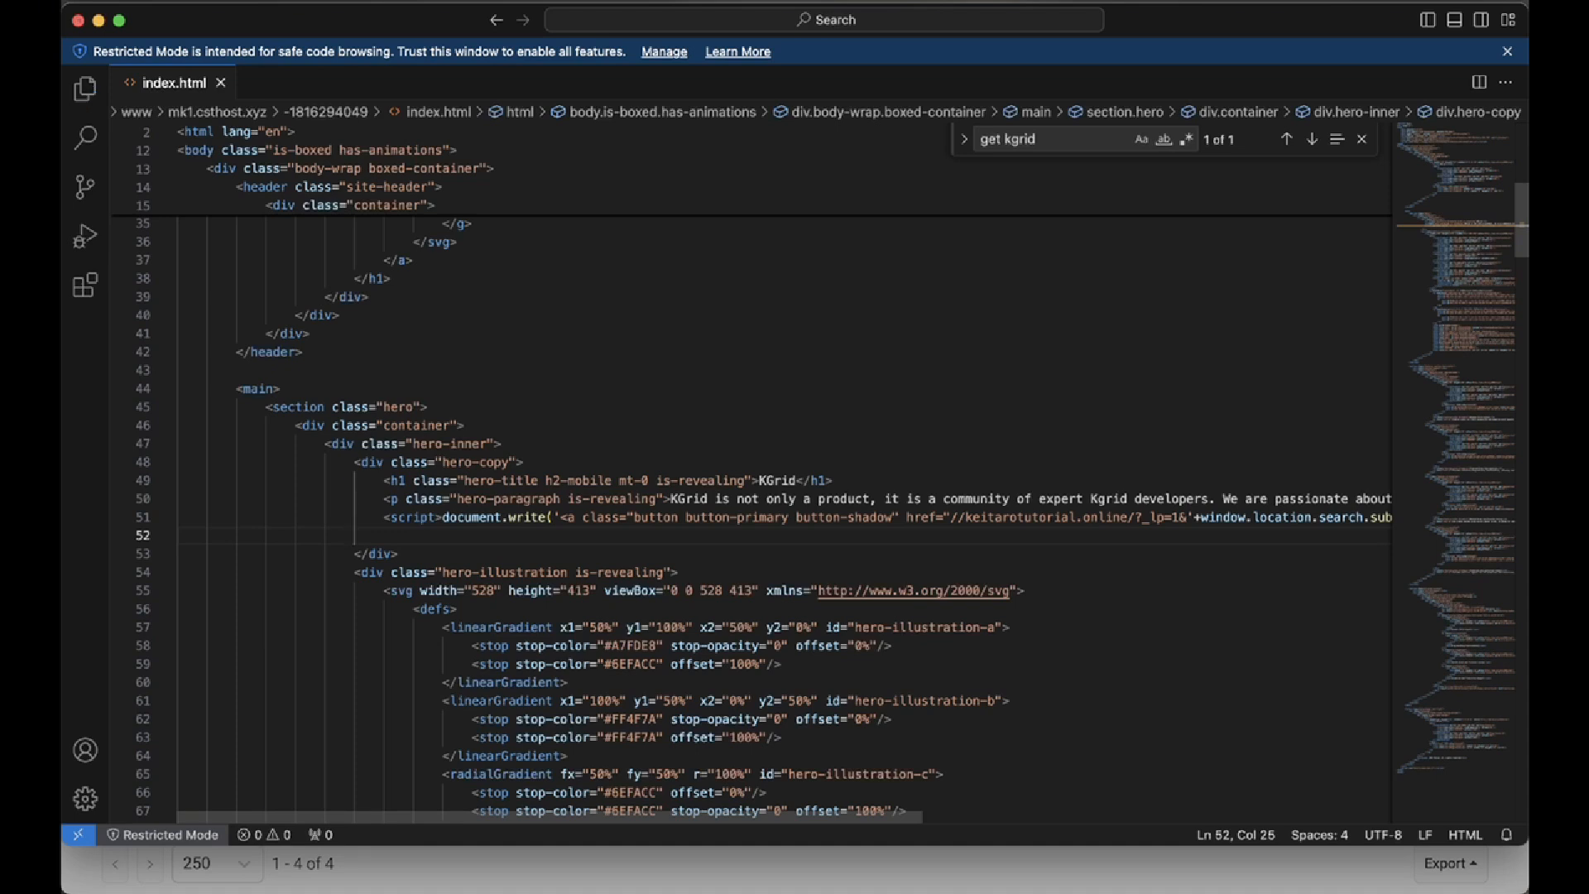
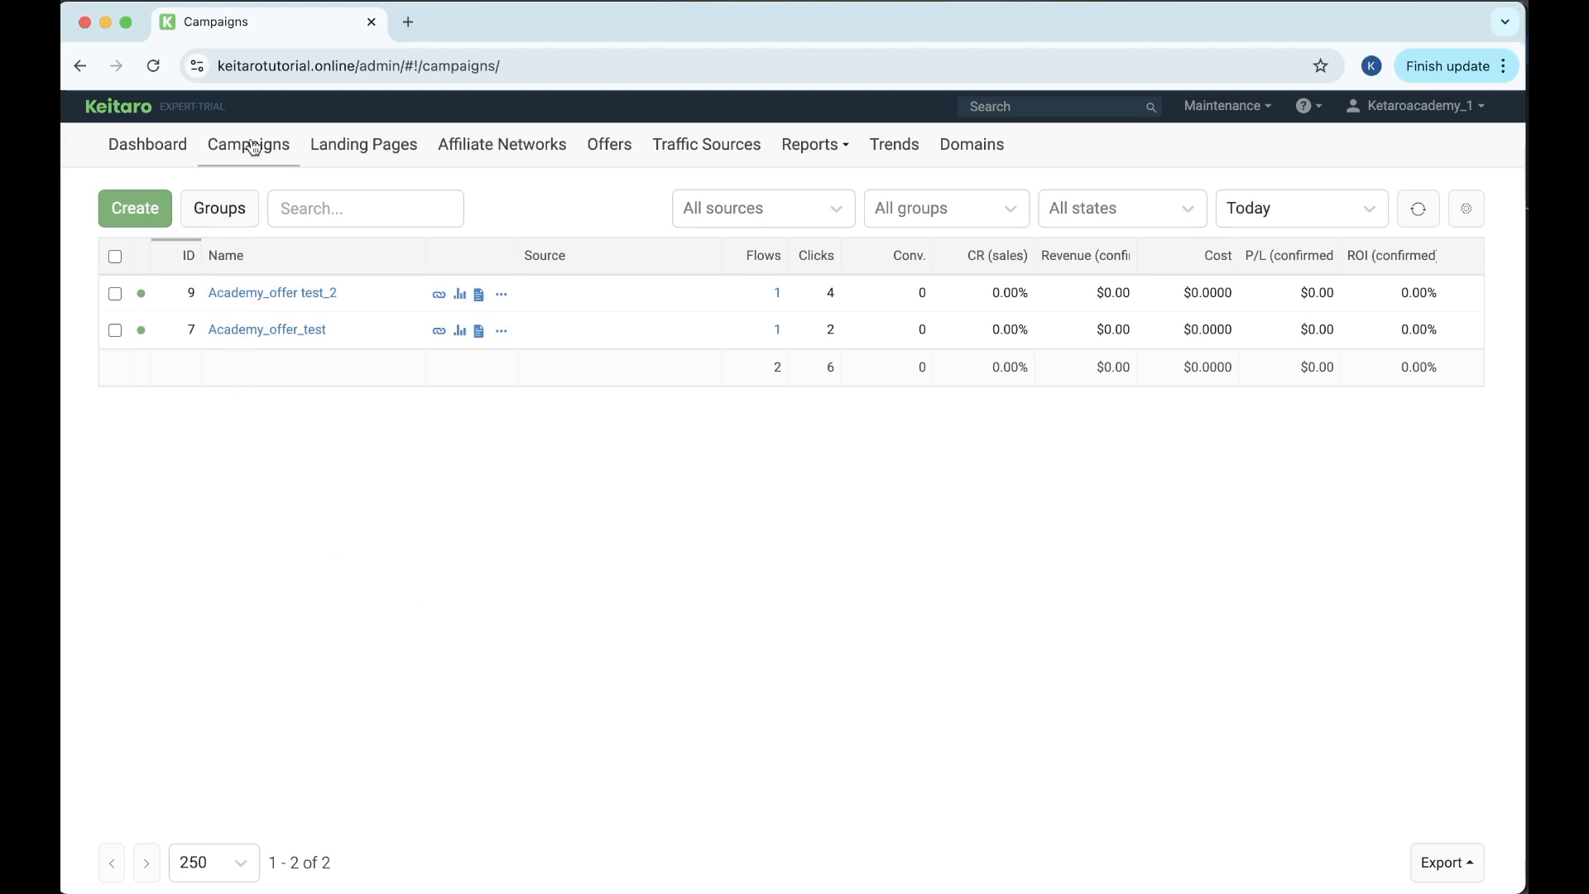
Copy the link of campaign Academy_offer test_2 in Keitaro, open it in a new tab and follow the edited Get KGrid button.
click(297, 296)
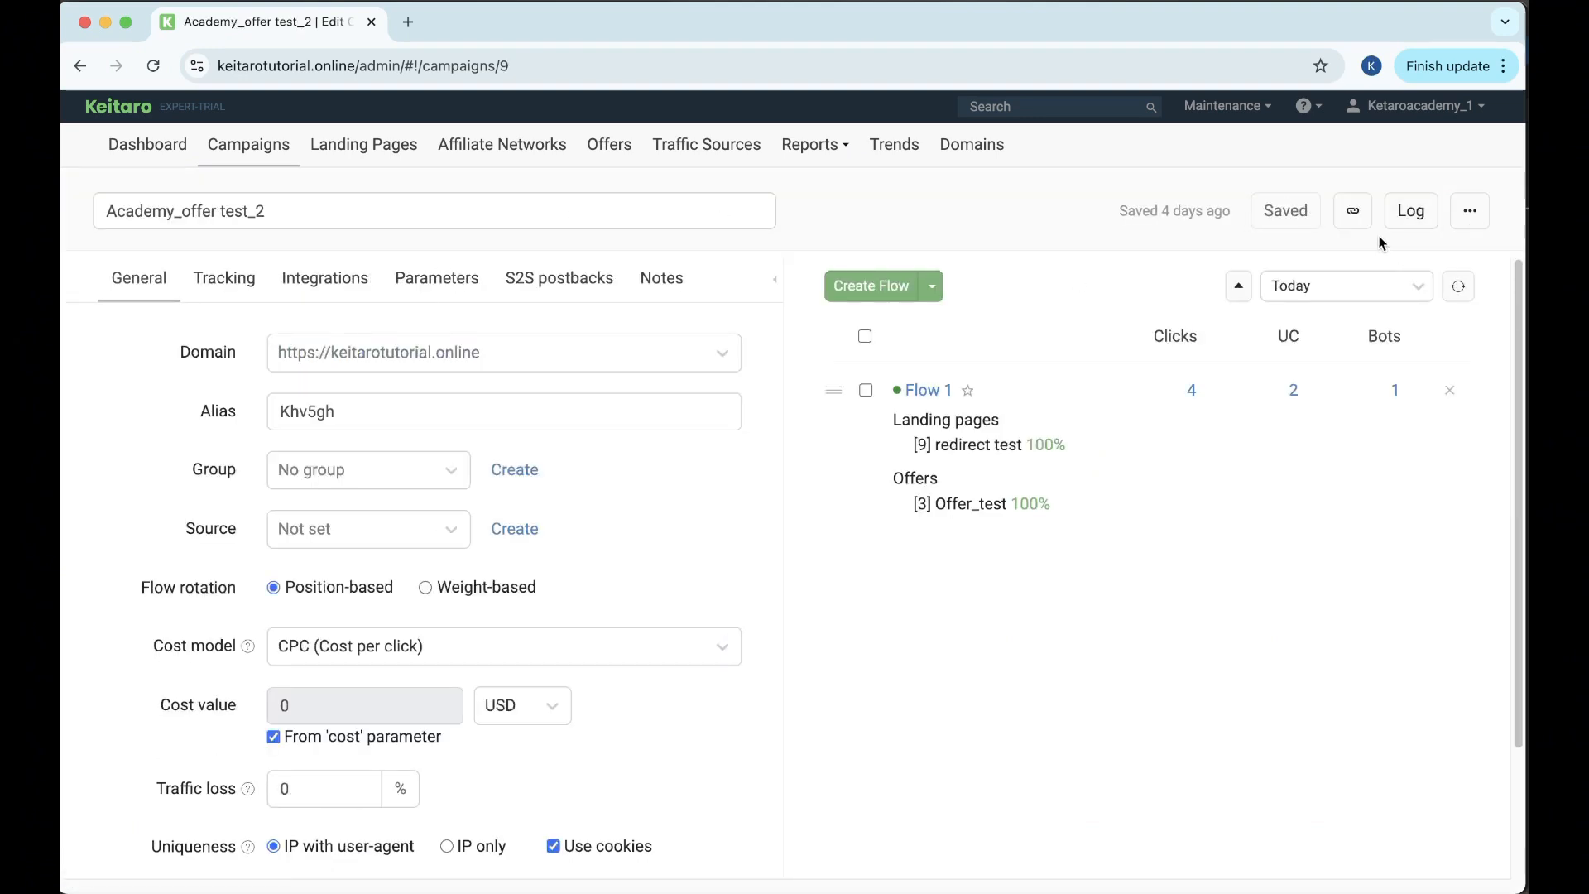
click(1353, 211)
click(408, 23)
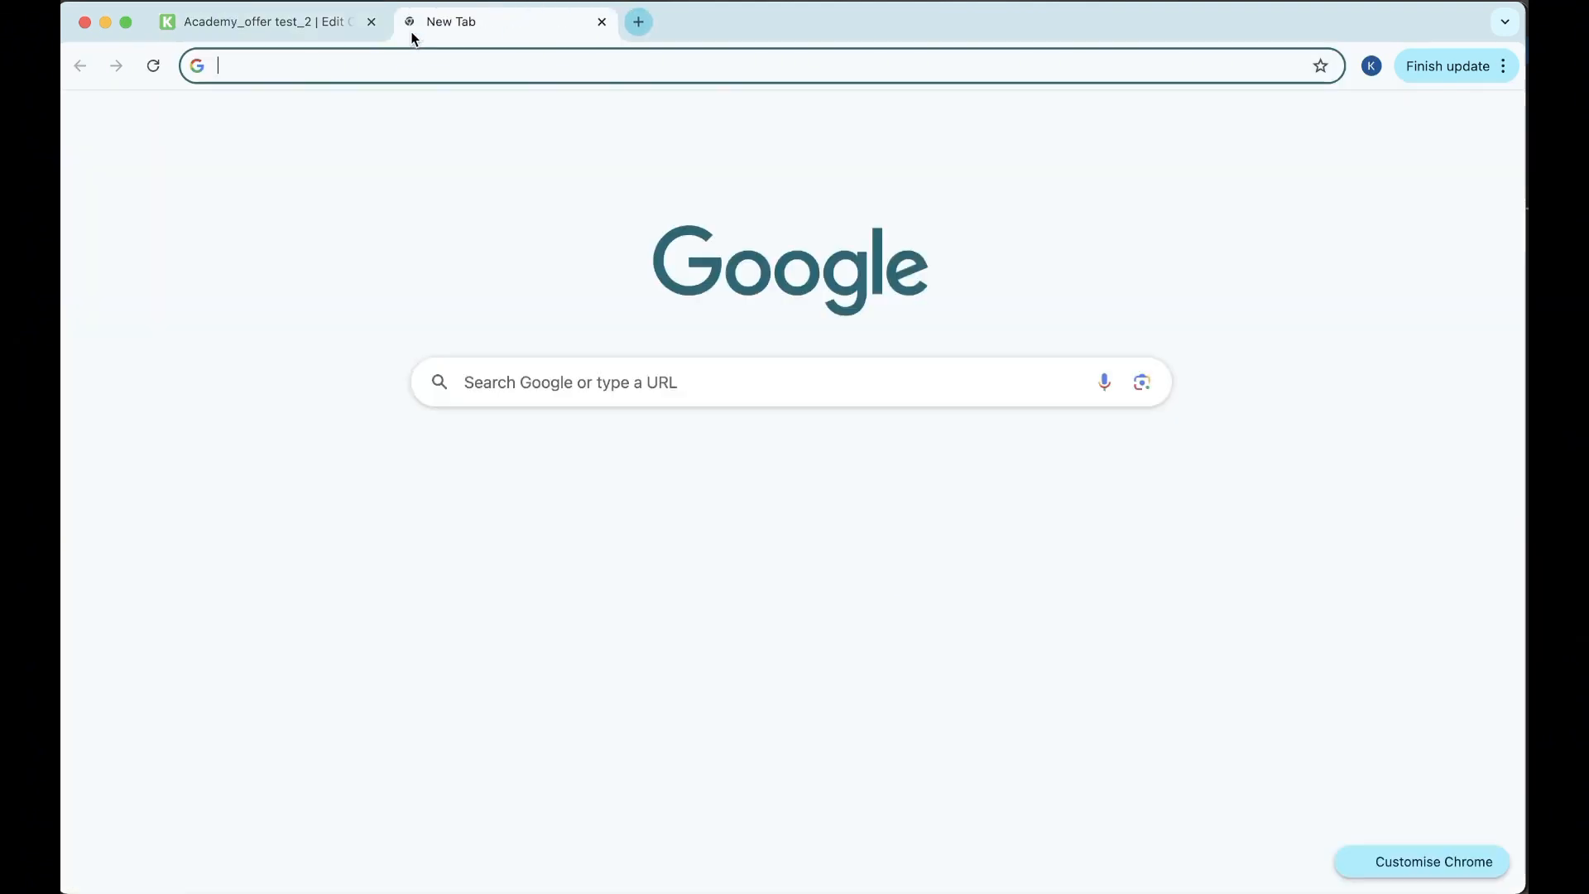
key(super+v)
key(Return)
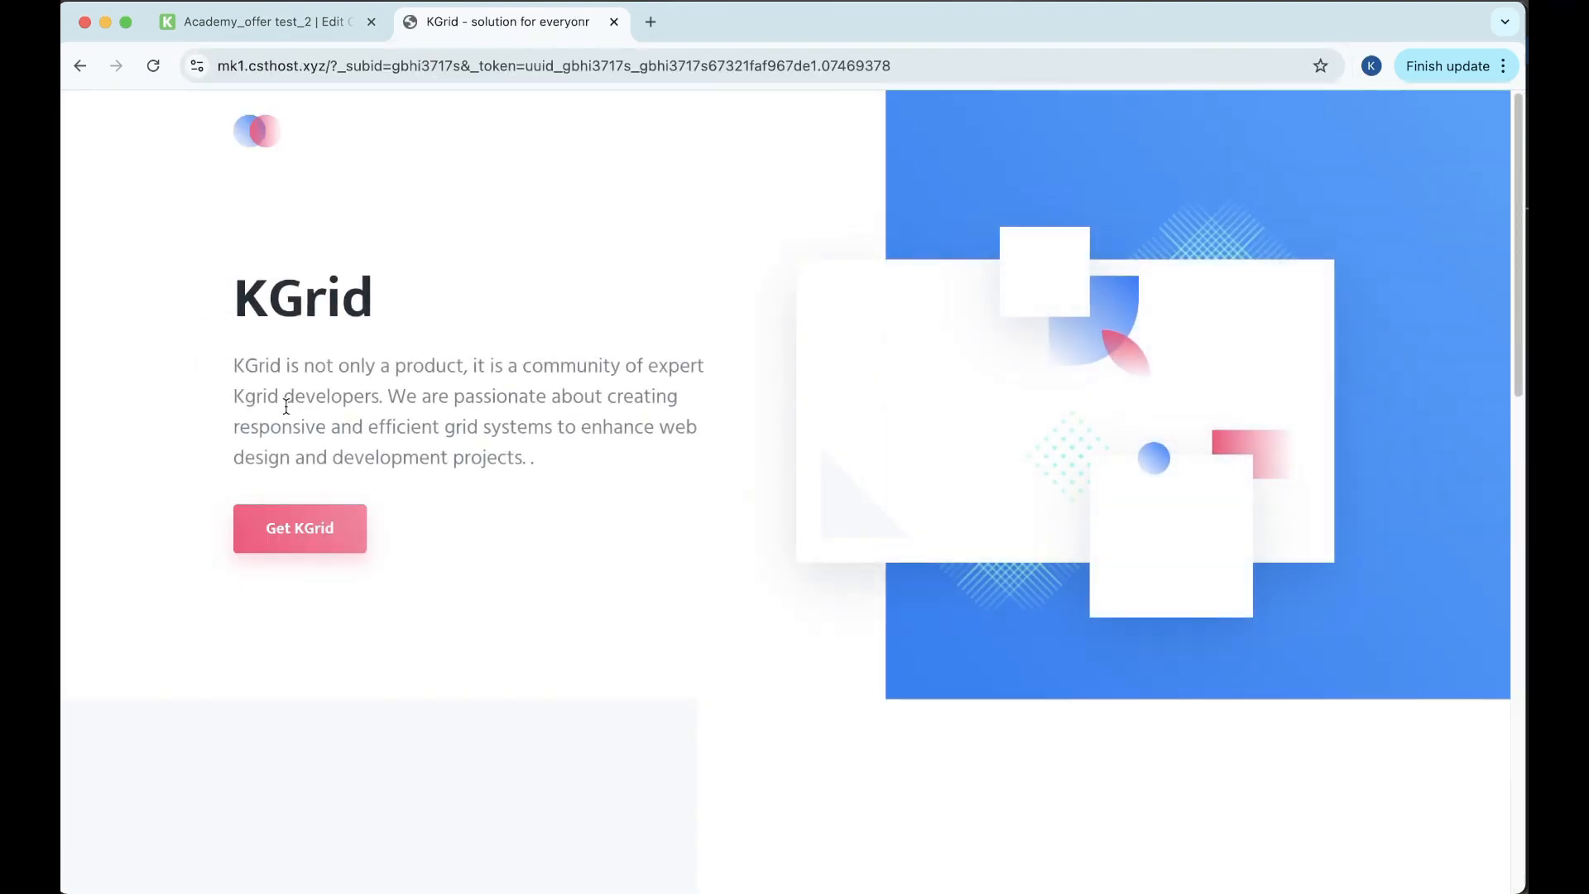
click(325, 528)
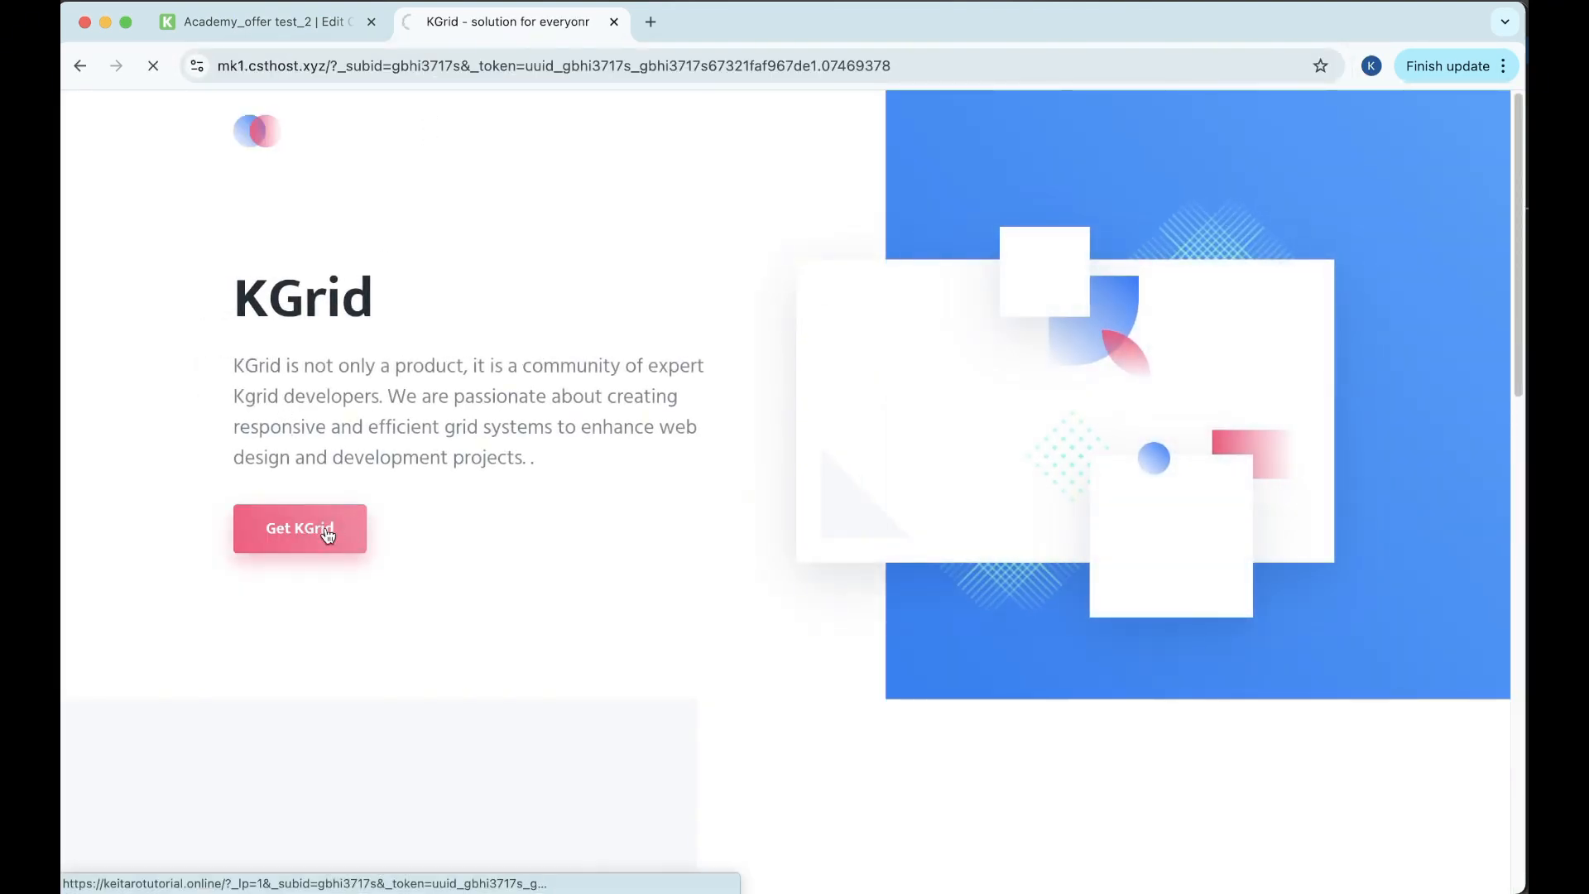